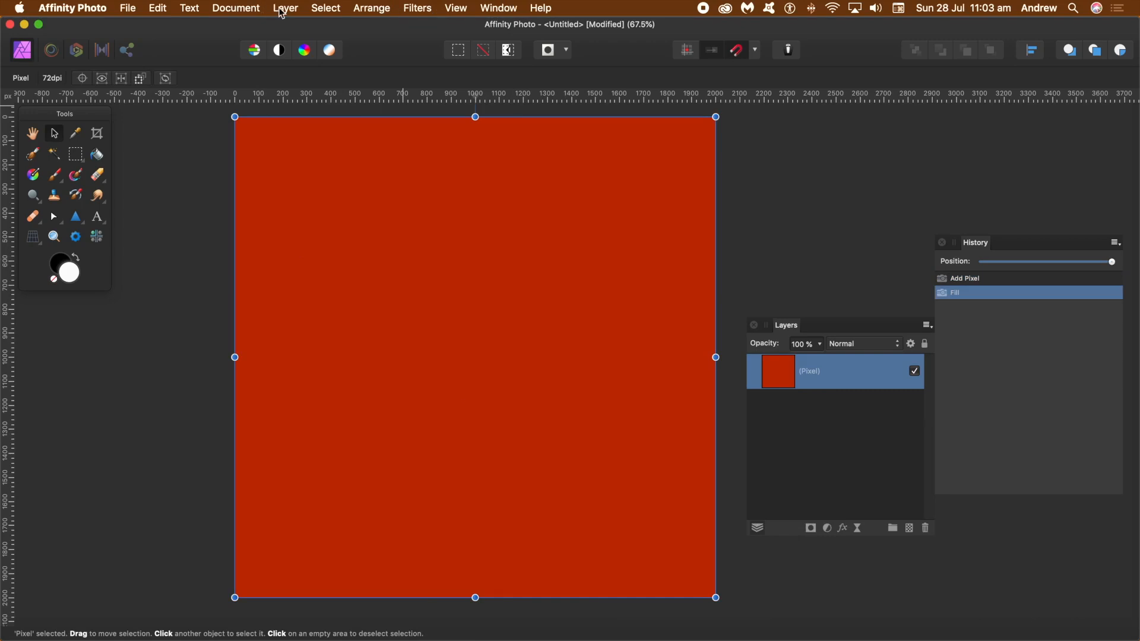
Step: Open the Procedural Texture filter for the red pixel layer and move its dialog clear of the canvas centre
click(284, 8)
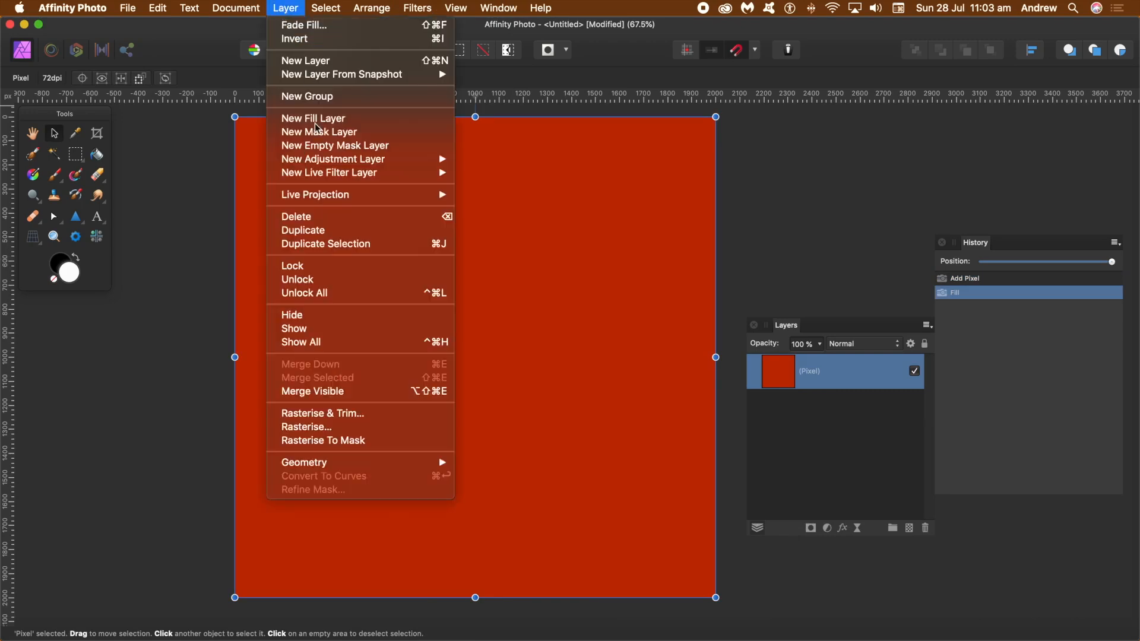
mouse_move(416, 172)
mouse_move(511, 226)
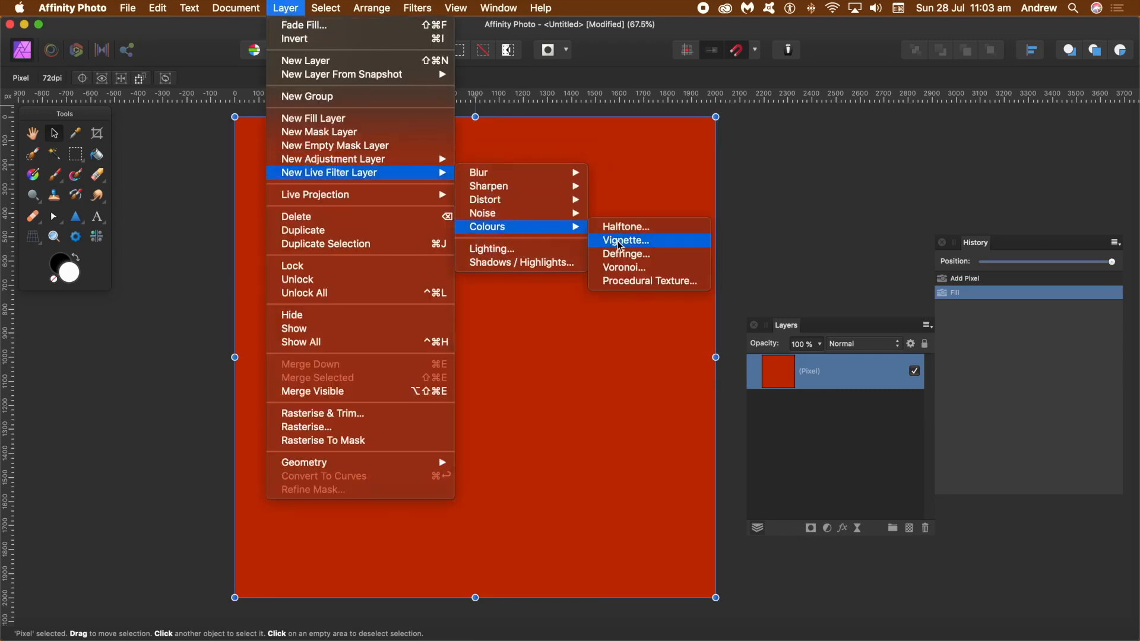
mouse_move(415, 8)
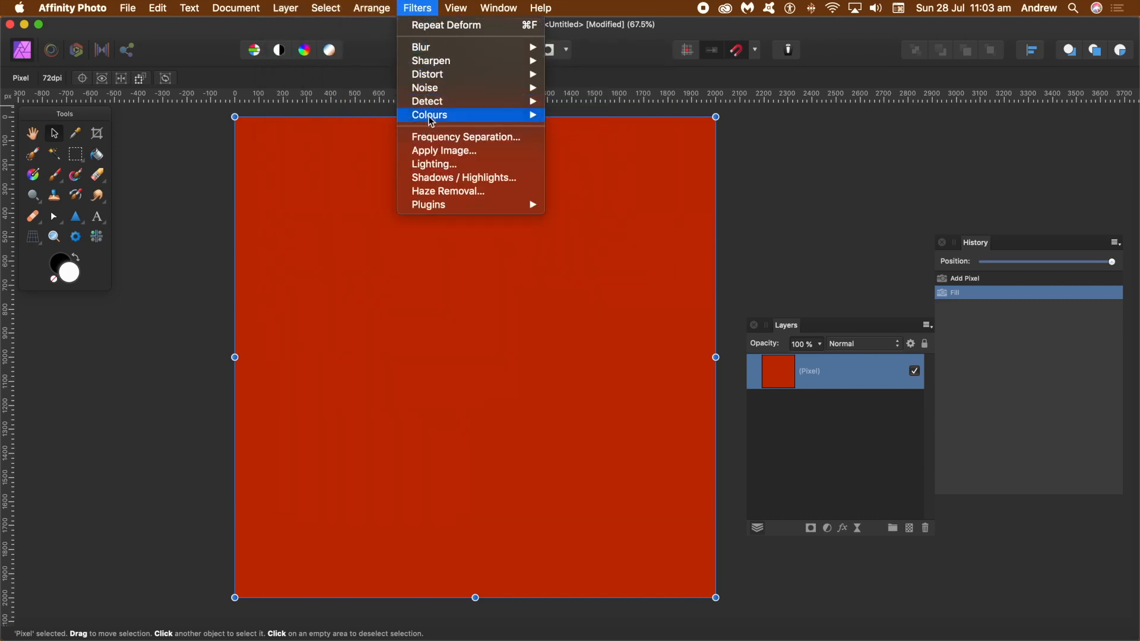
mouse_move(522, 115)
click(605, 336)
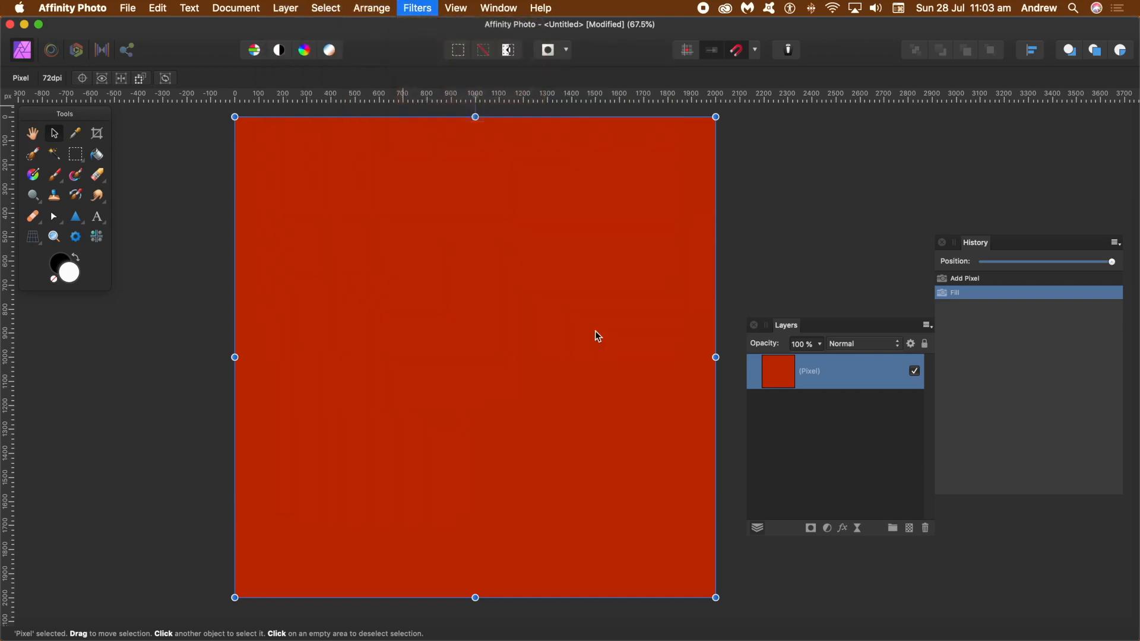
drag(930, 311, 514, 230)
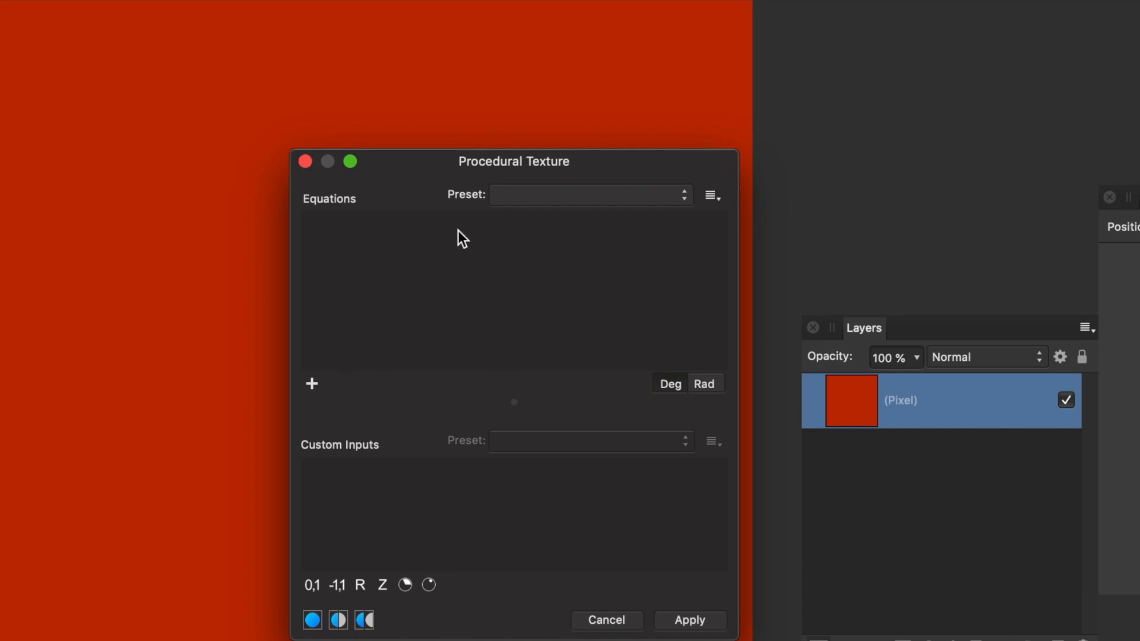
Step: Add an equation to the procedural texture and apply it to the R, G and B channels
click(312, 385)
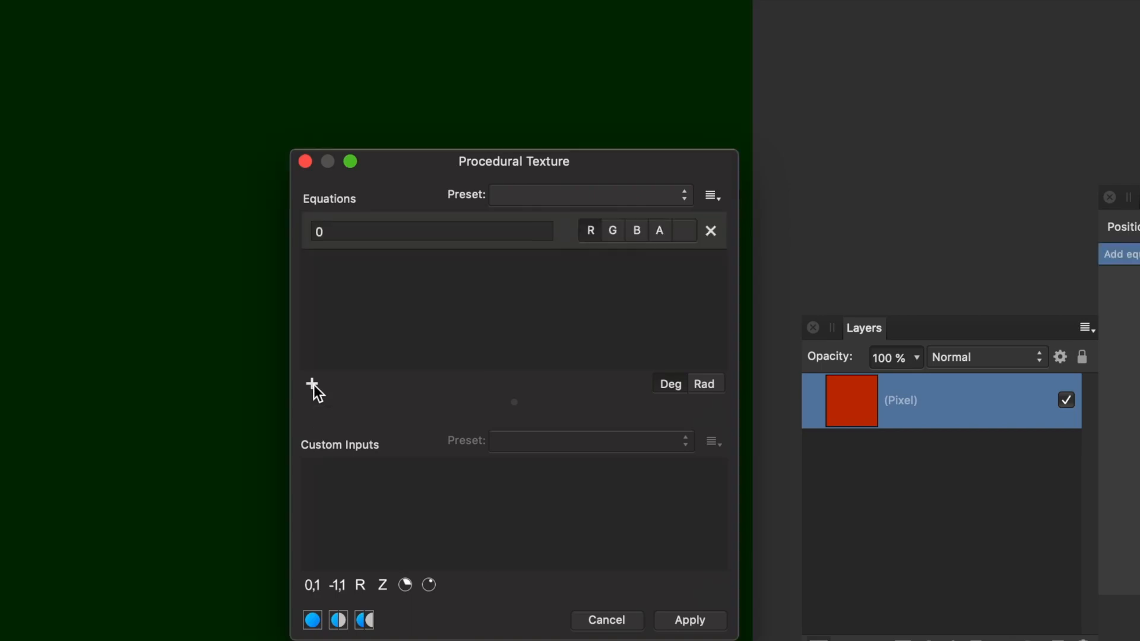
click(614, 231)
click(635, 233)
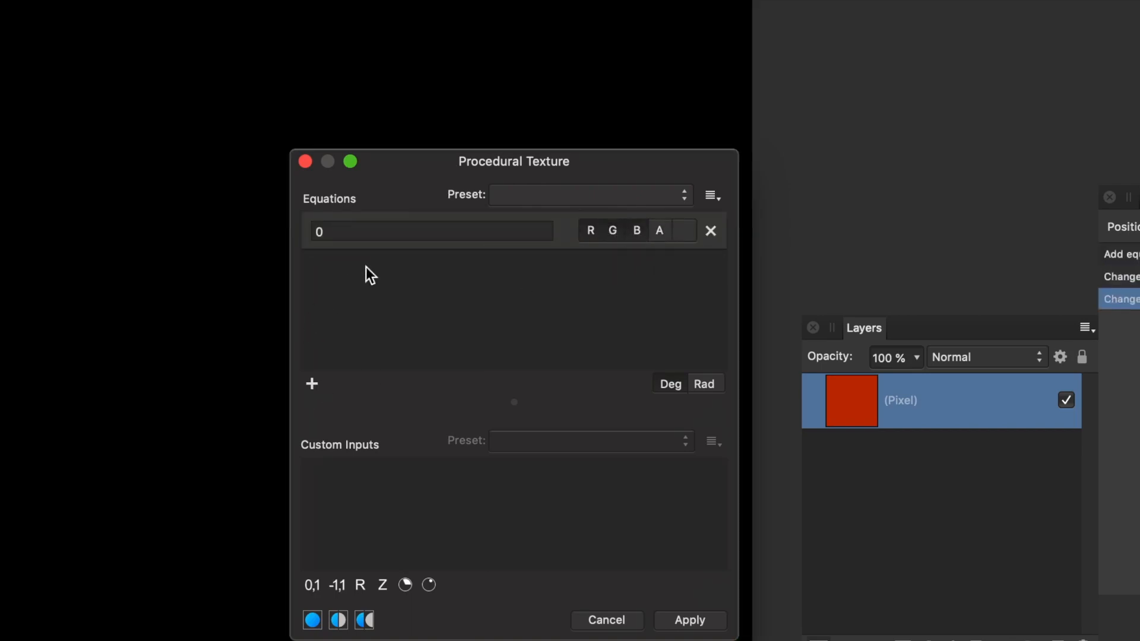
Step: Set the equation to osci(rx,ry)
click(336, 233)
drag(346, 234, 291, 230)
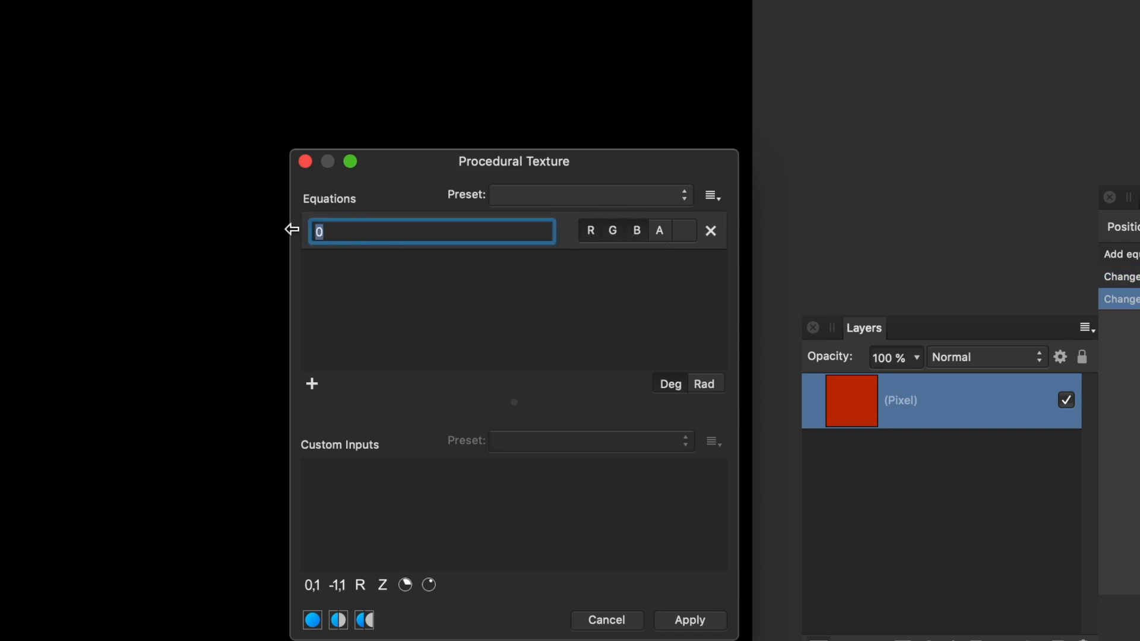
text(osci(rx,ry)
key(Return)
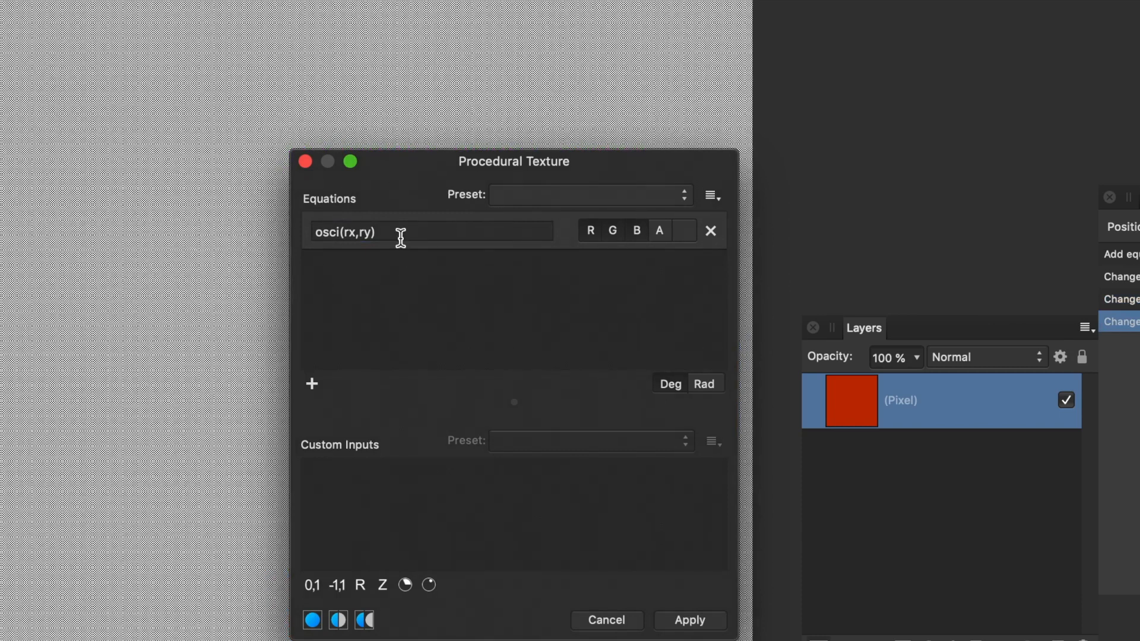
Step: Divide both coordinates in the equation by 100 so that it reads osci(rx/100,ry/100)
click(356, 232)
text(/100)
click(397, 232)
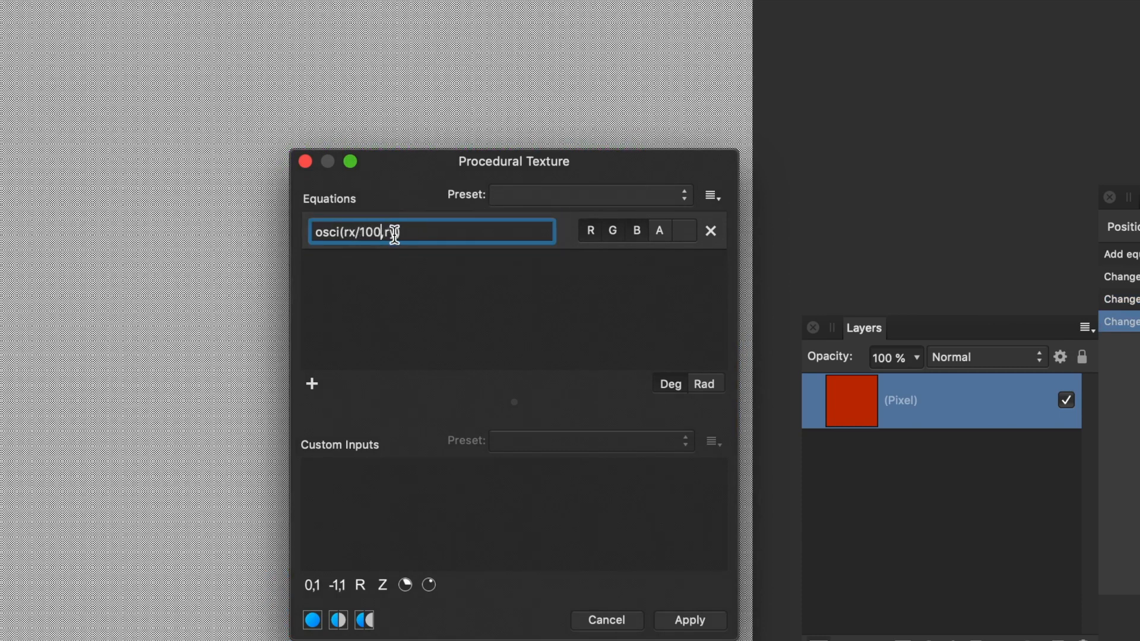
text(/100)
key(Return)
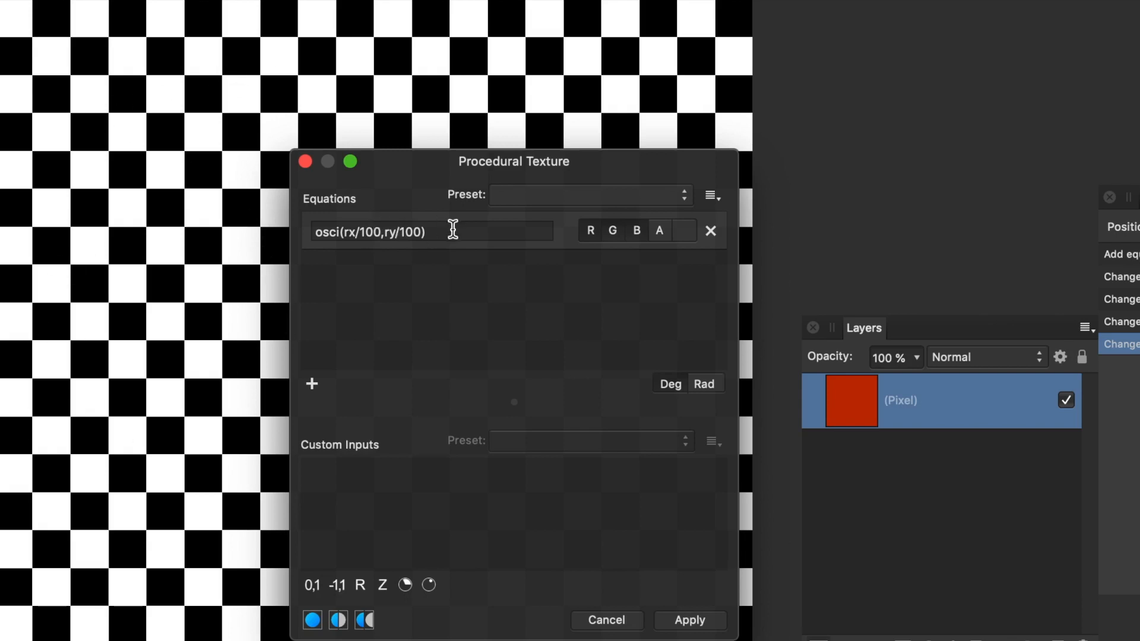
Step: Add multiplier variables to the equation so that it reads a1*osci(x1*rx/100,y1*ry/100)
click(317, 233)
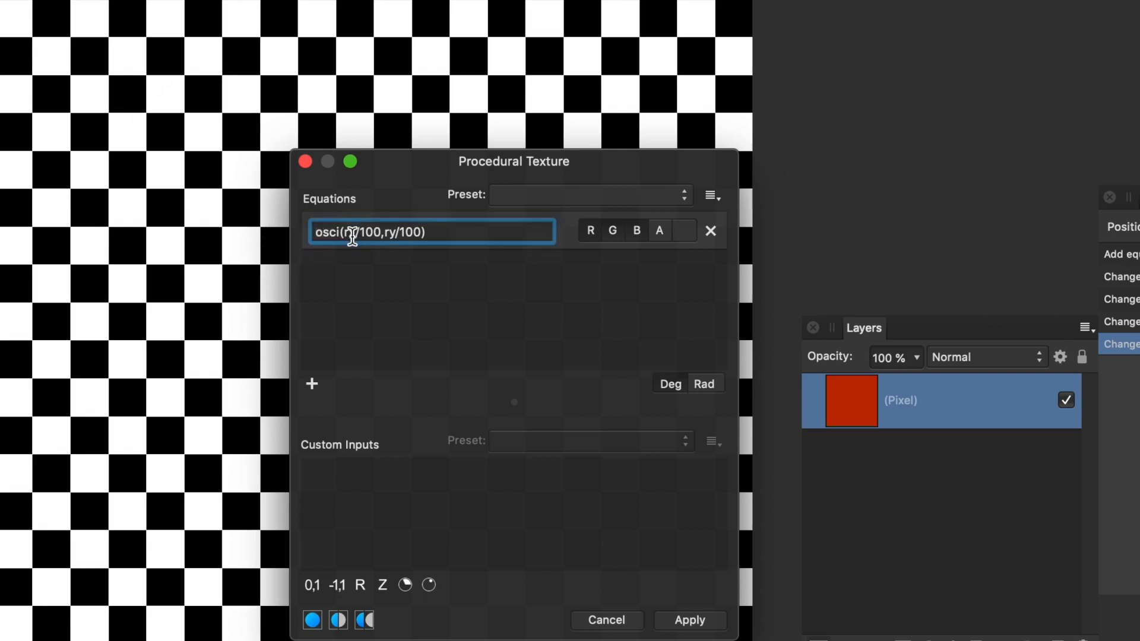
text(a*)
click(359, 233)
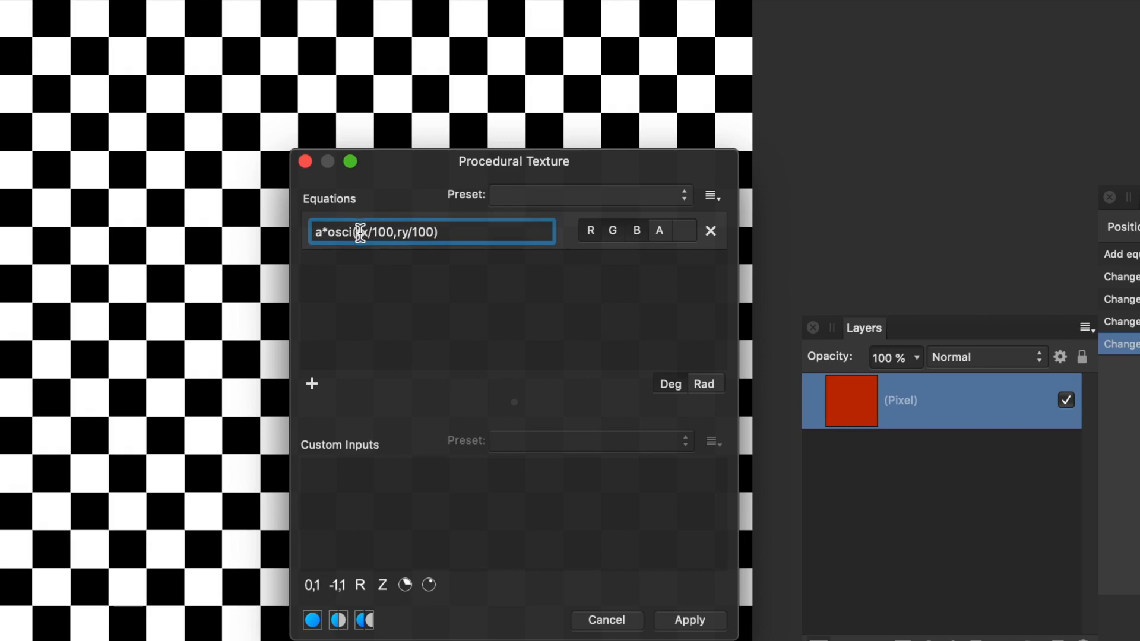
text(x1*)
text(y1)
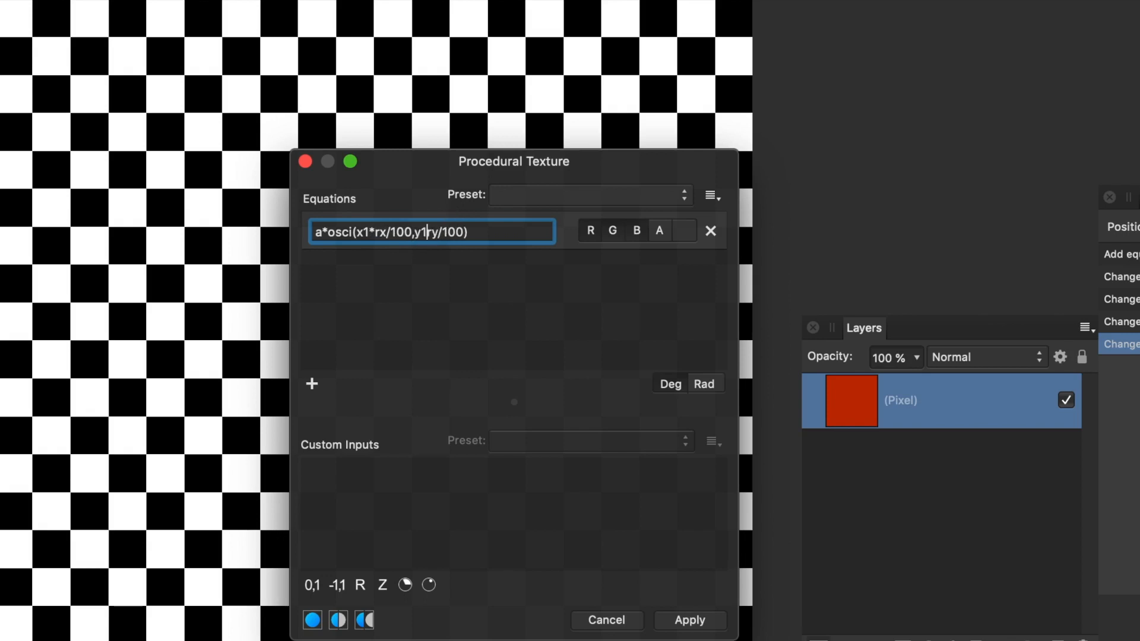
text(*)
click(323, 231)
text(1)
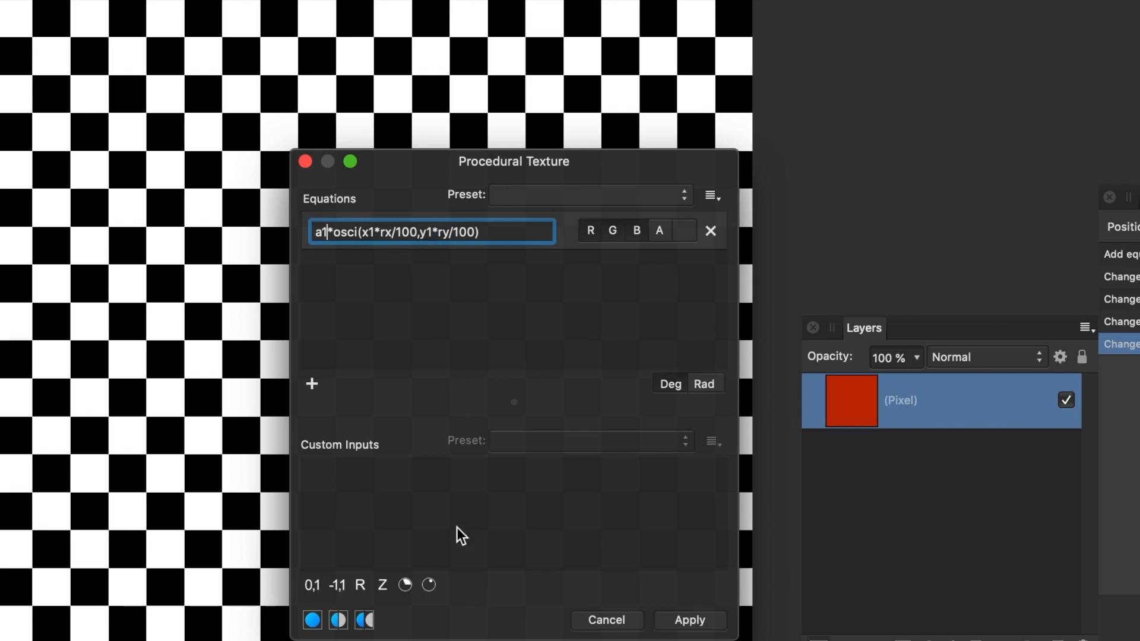
key(Return)
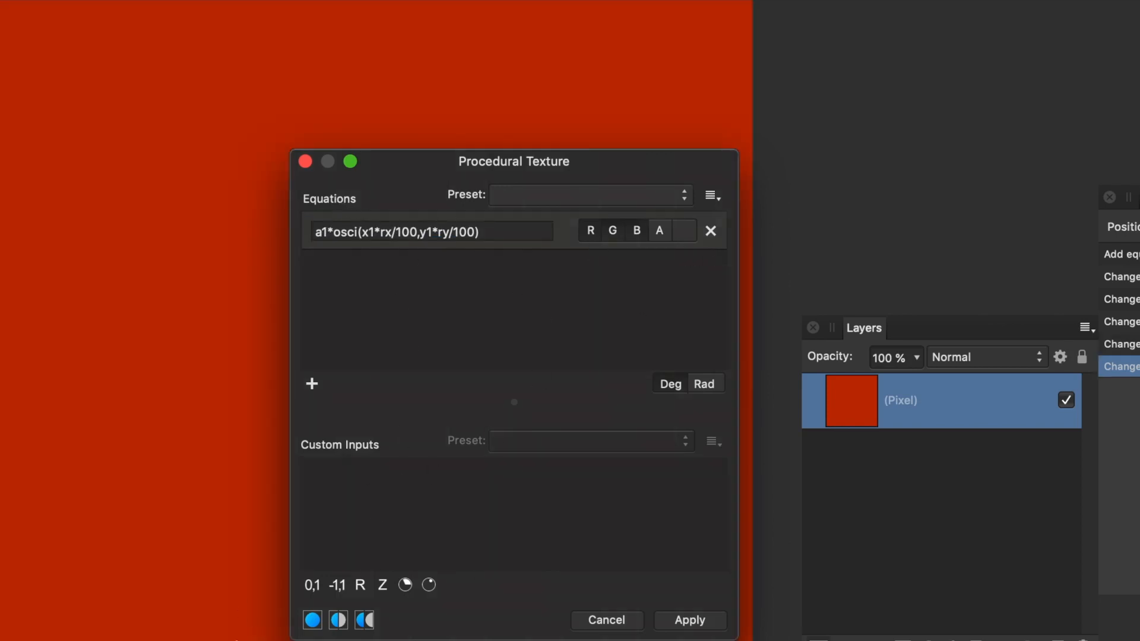
Step: Add three real number custom inputs to the procedural texture
click(361, 585)
click(361, 586)
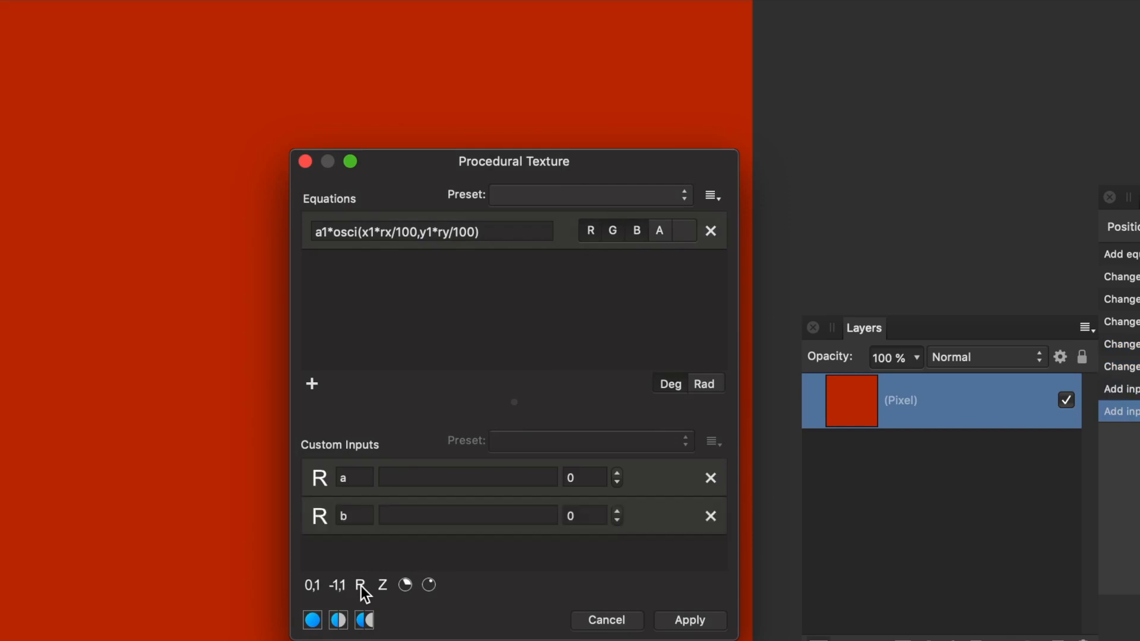
click(361, 586)
Step: Rename the three custom inputs a1, x1 and y1
click(354, 477)
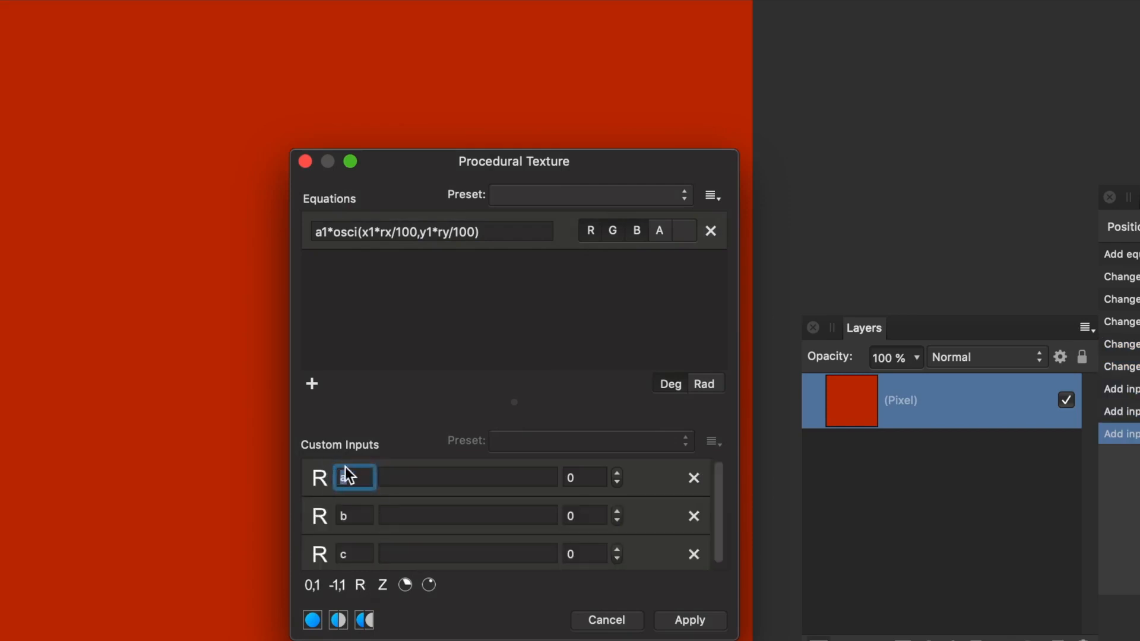
text(1)
key(Tab)
click(353, 515)
key(BackSpace)
text(x1)
key(Tab)
click(368, 555)
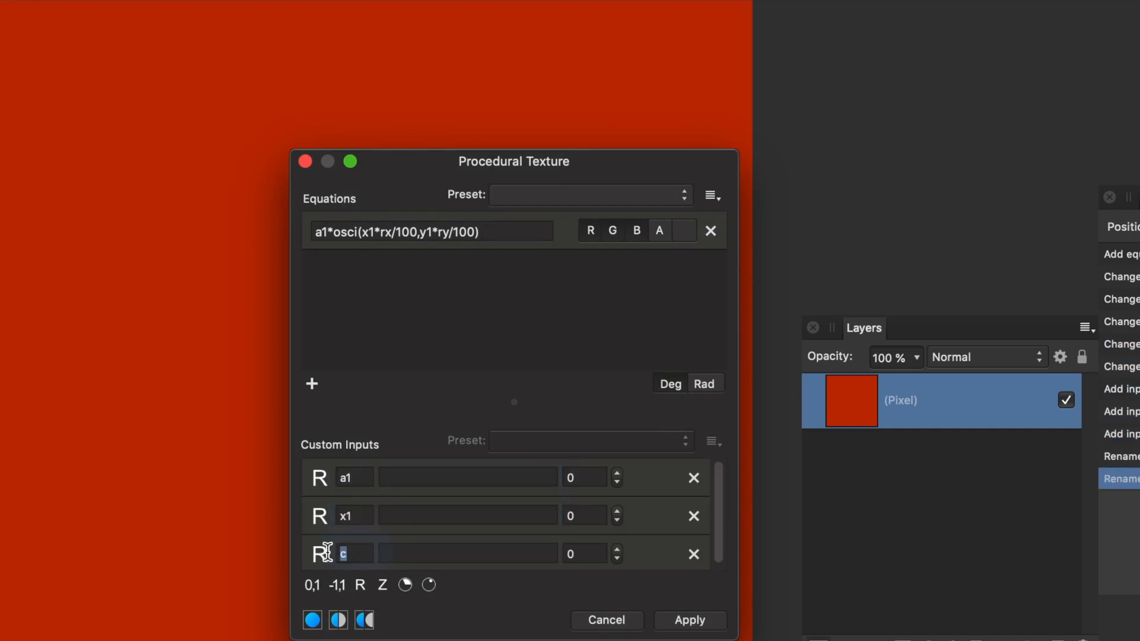
key(BackSpace)
text(y1)
key(Tab)
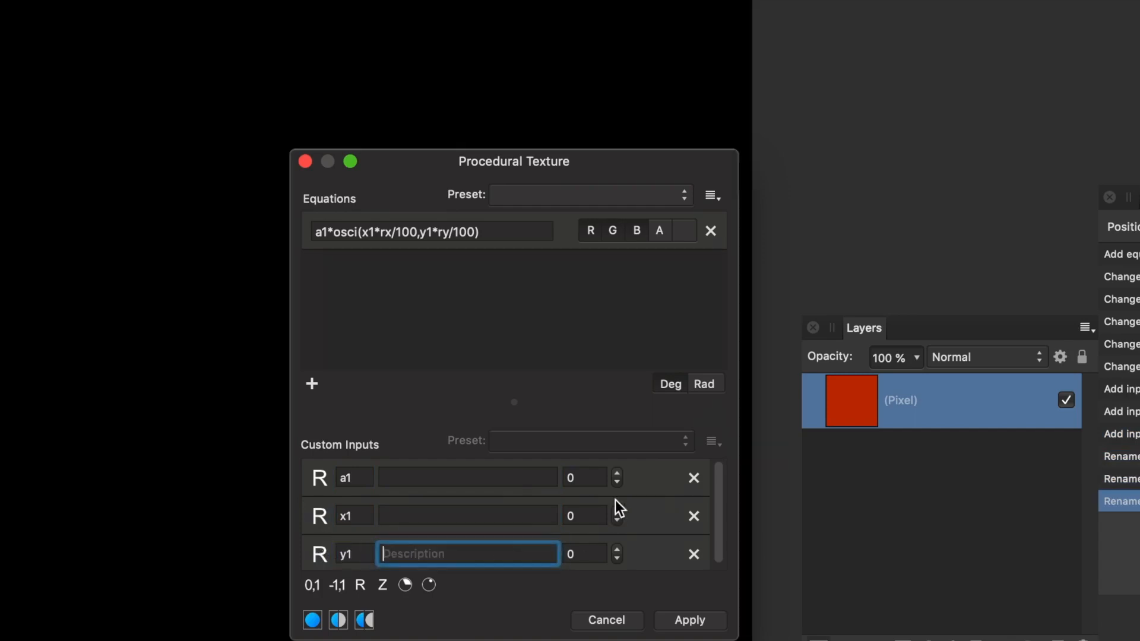
Step: Set the values of a1, x1 and y1 to 1
click(618, 473)
click(617, 512)
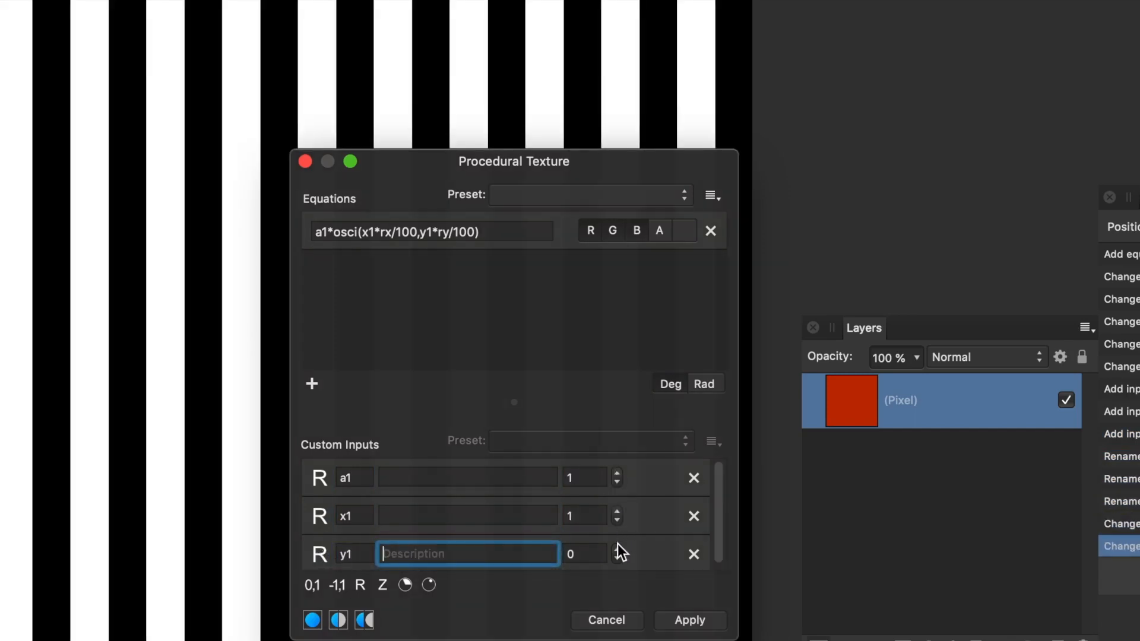
click(619, 548)
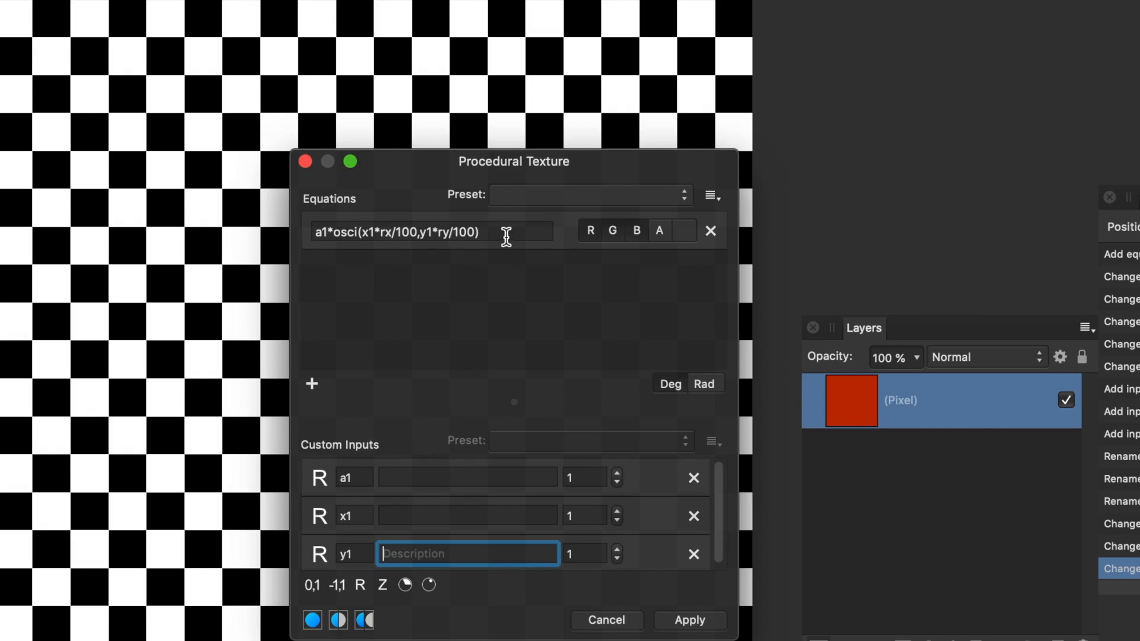
Step: Add three more real number custom inputs below a1, x1 and y1
drag(507, 235, 305, 232)
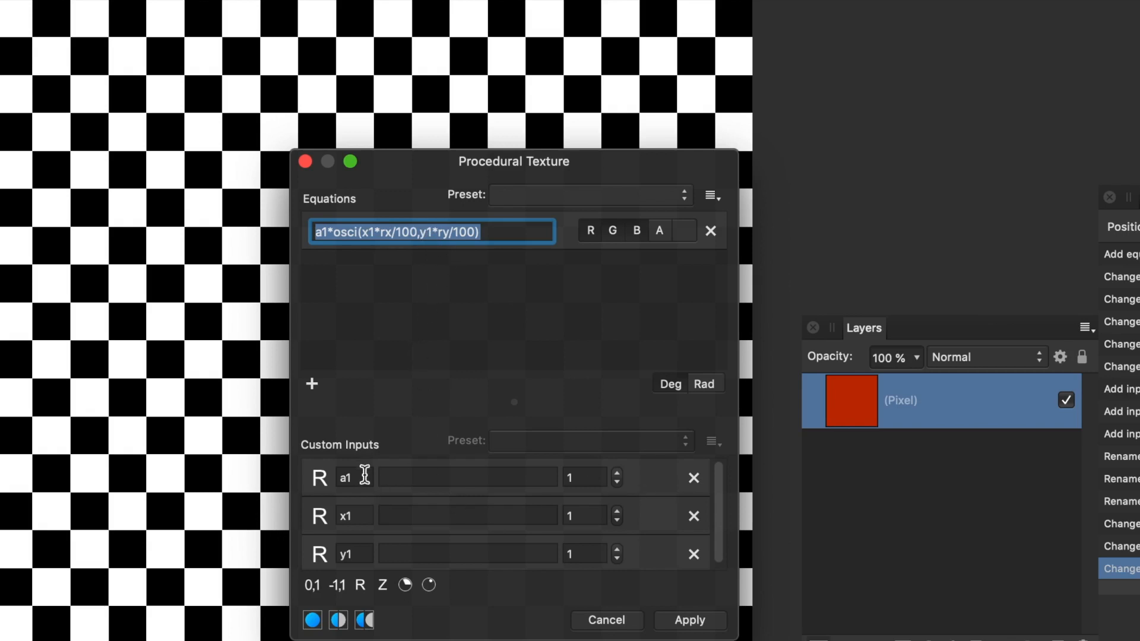
click(361, 585)
click(360, 585)
click(360, 586)
drag(715, 500, 707, 555)
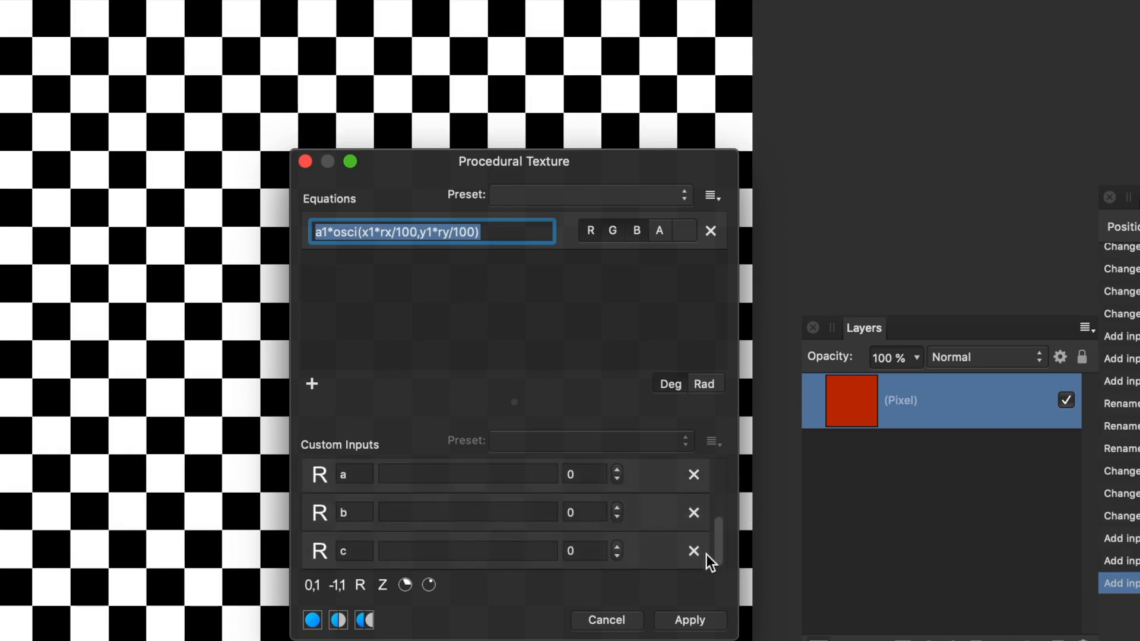
Step: Rename the second set of custom inputs a2, x2 and y2
click(361, 474)
text(2)
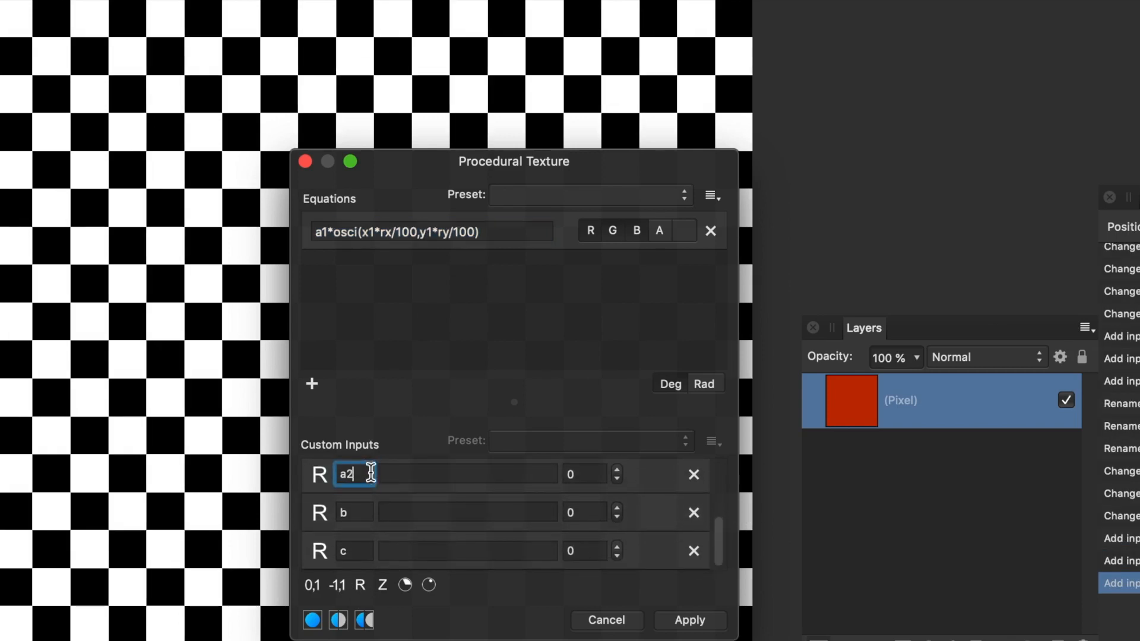
click(359, 510)
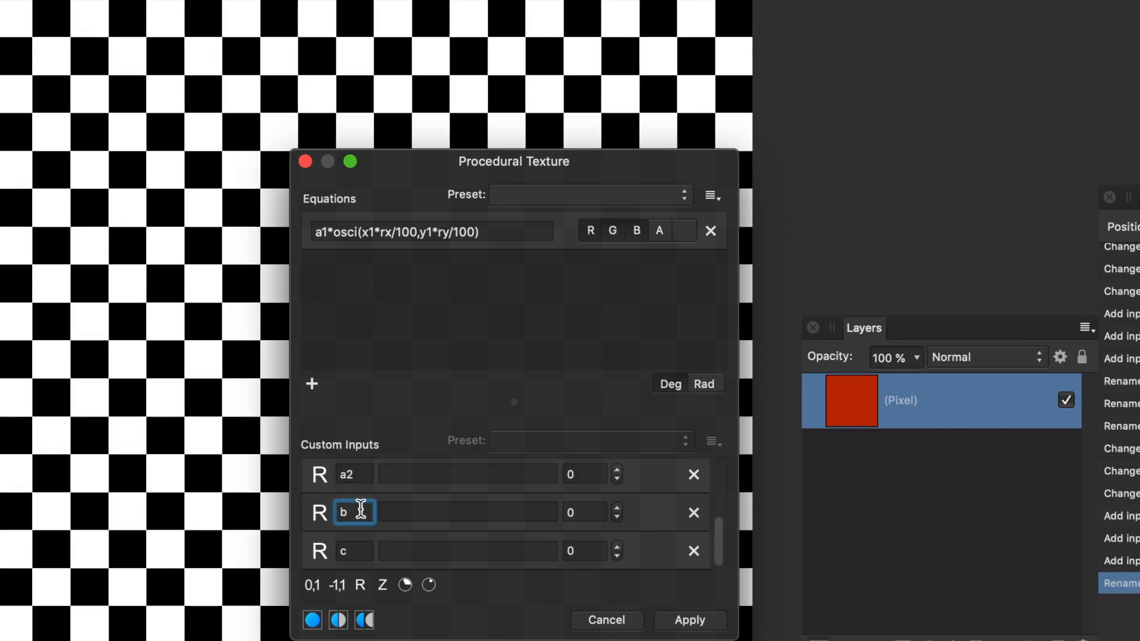
text(x2)
click(346, 551)
text(y2)
key(Tab)
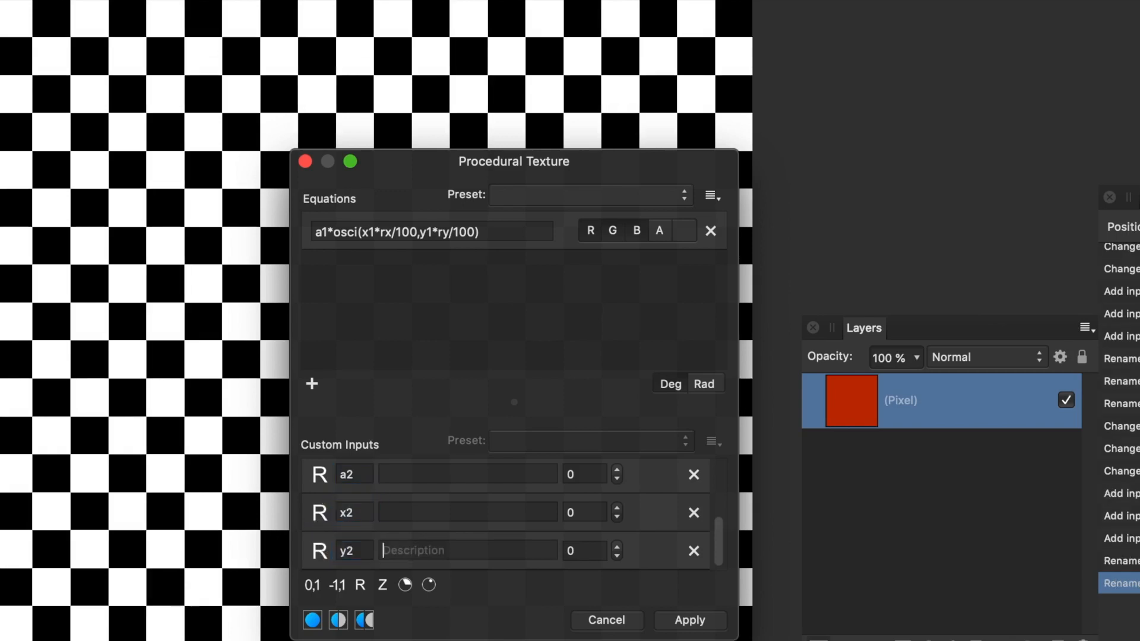
Step: Set the values of a2, x2 and y2 to 1
click(617, 470)
click(618, 508)
click(618, 546)
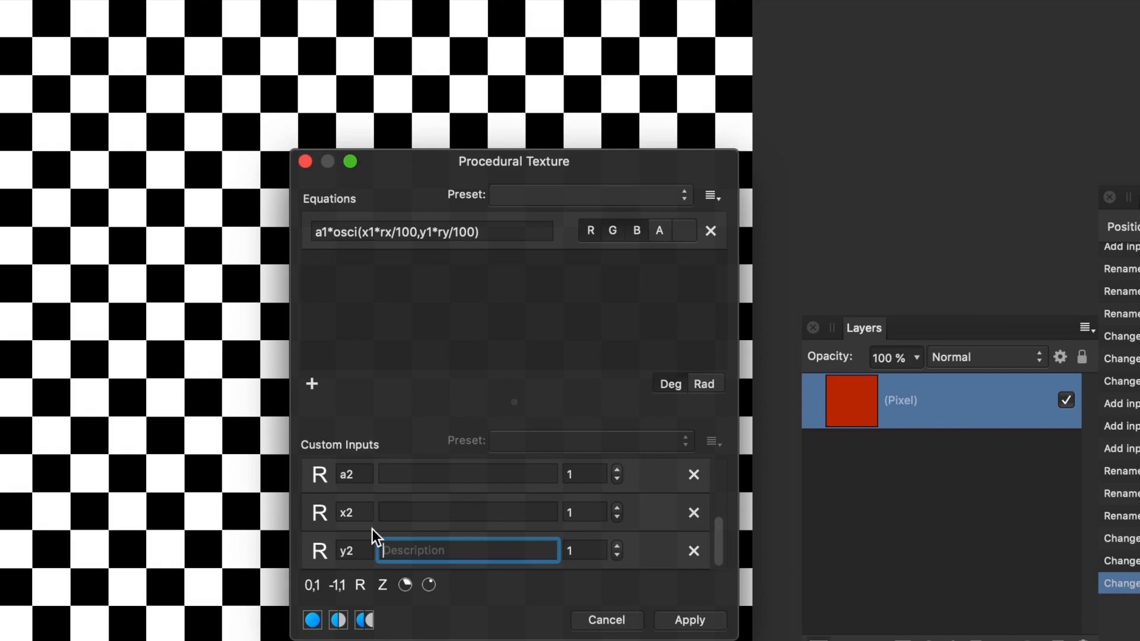
Step: Add a third set of three real number custom inputs and name them a3, x3 and y3
click(361, 587)
drag(718, 510, 721, 551)
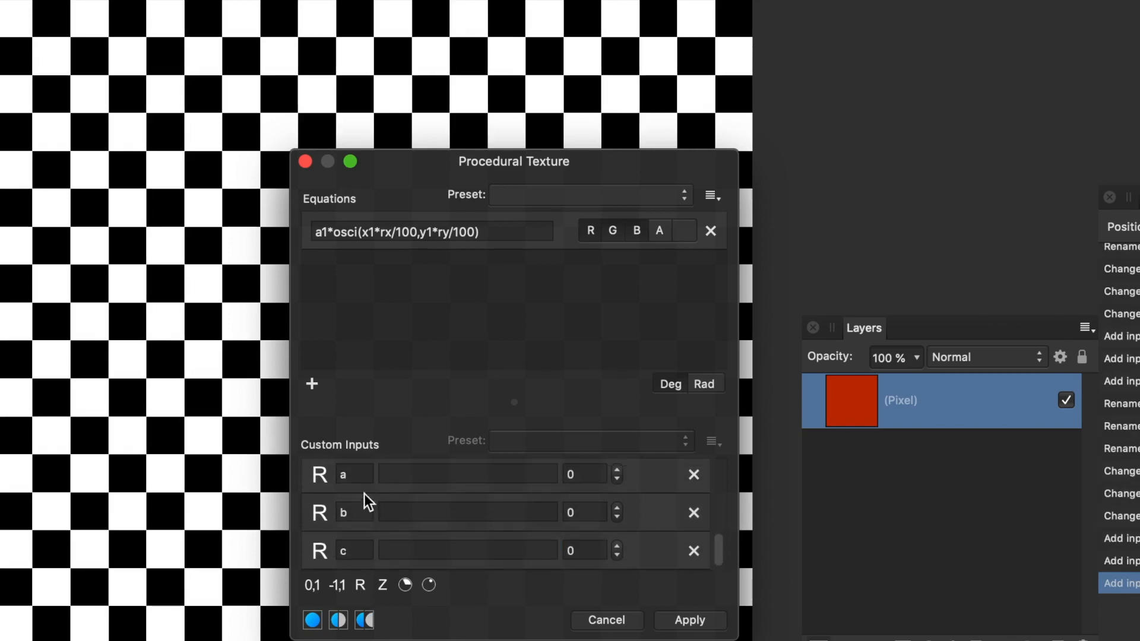
click(361, 475)
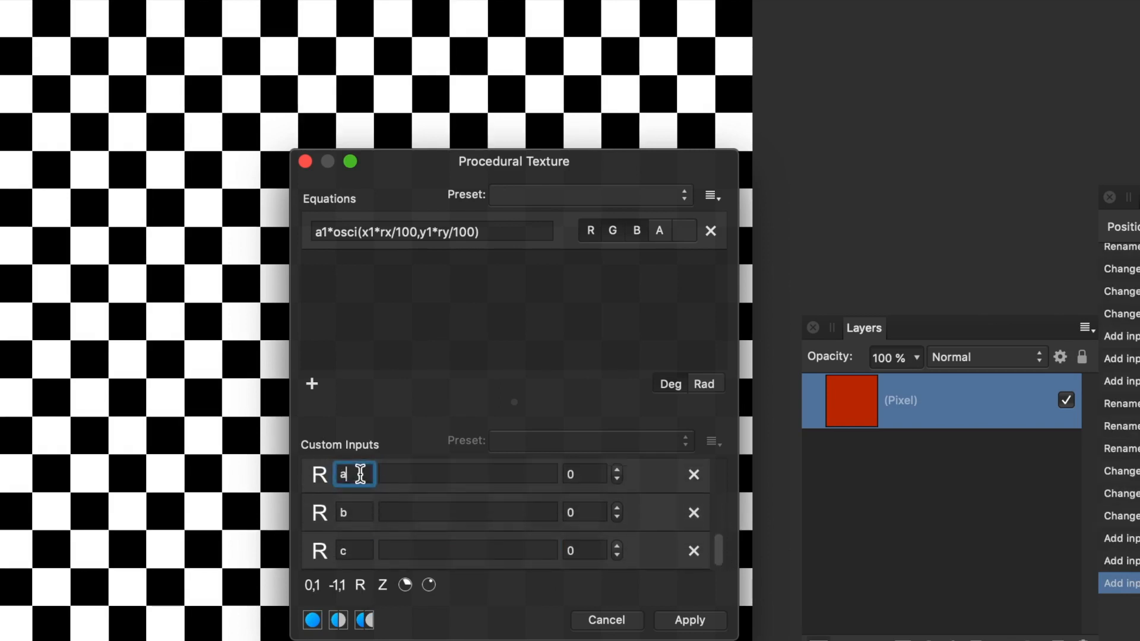
click(347, 510)
text(x3)
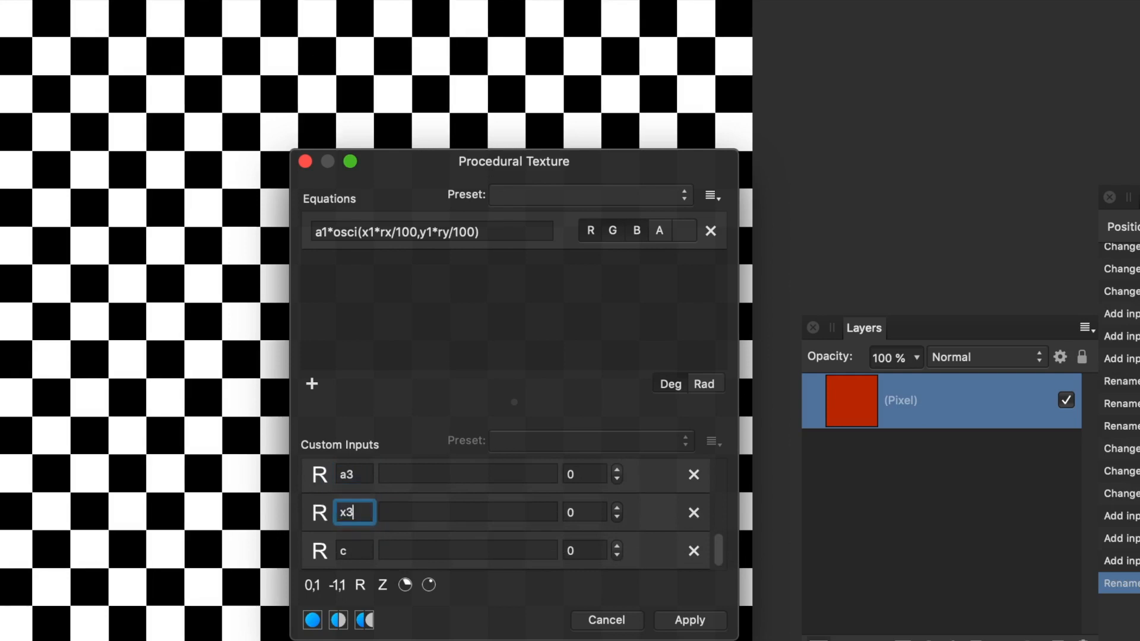
click(355, 552)
text(y3)
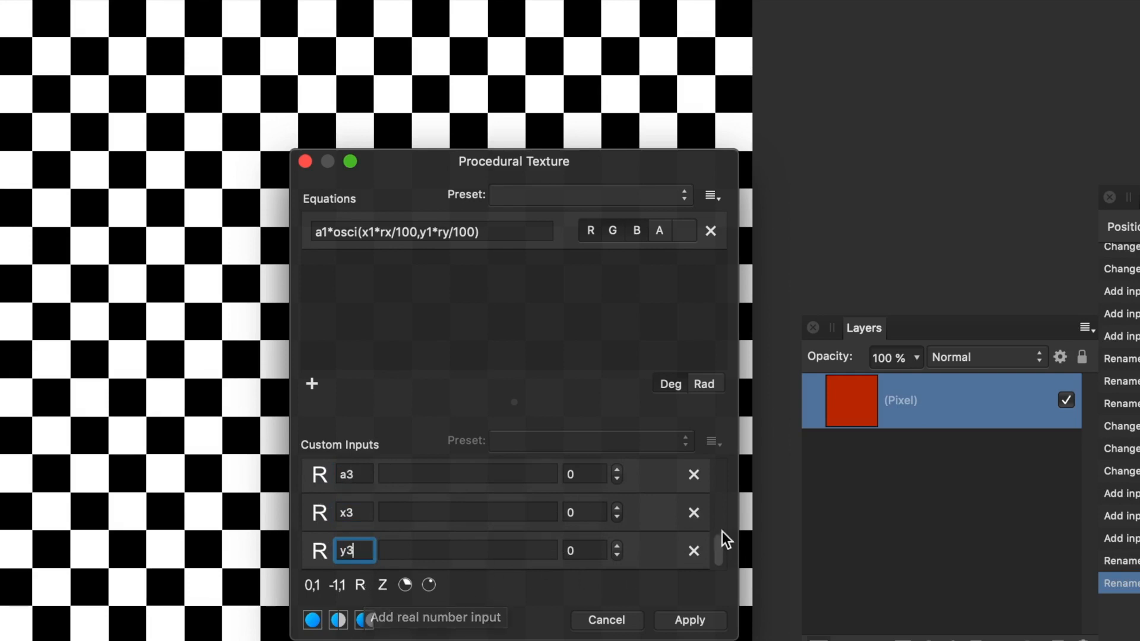
Step: Set the values of a3, x3 and y3 to 1
click(590, 474)
double_click(589, 474)
text(1)
click(585, 506)
double_click(585, 506)
text(1)
double_click(573, 546)
text(1)
key(Return)
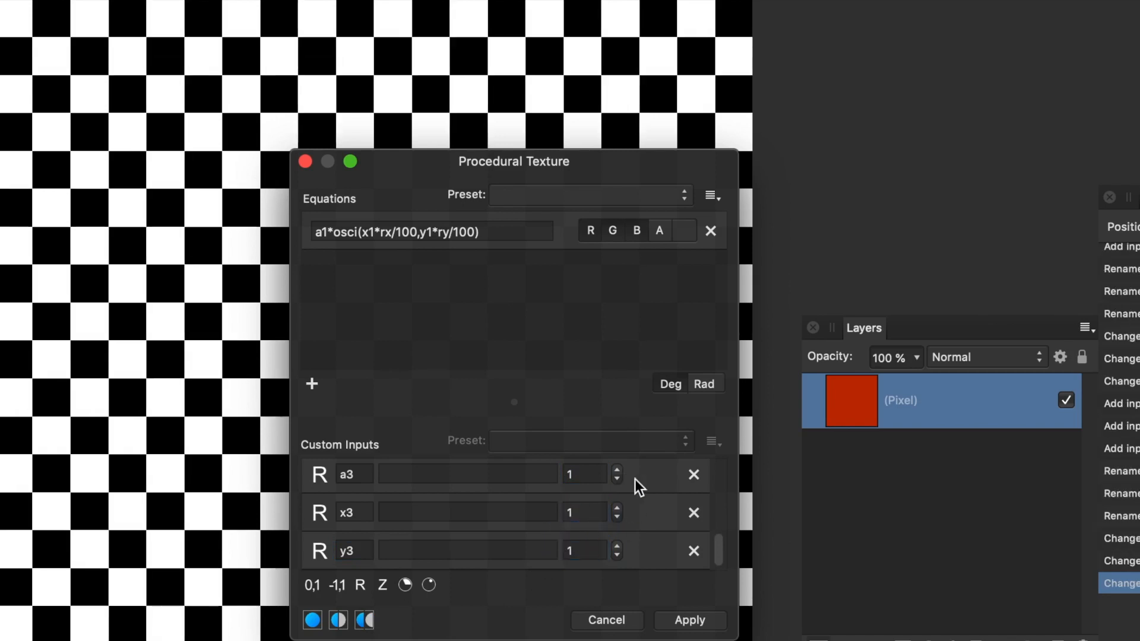
Step: Append a second term, +a2*osci(x2*rx/100,y2*ry/100), to the equation by reusing a copy of the first term
click(359, 233)
drag(491, 232, 261, 233)
key(super+c)
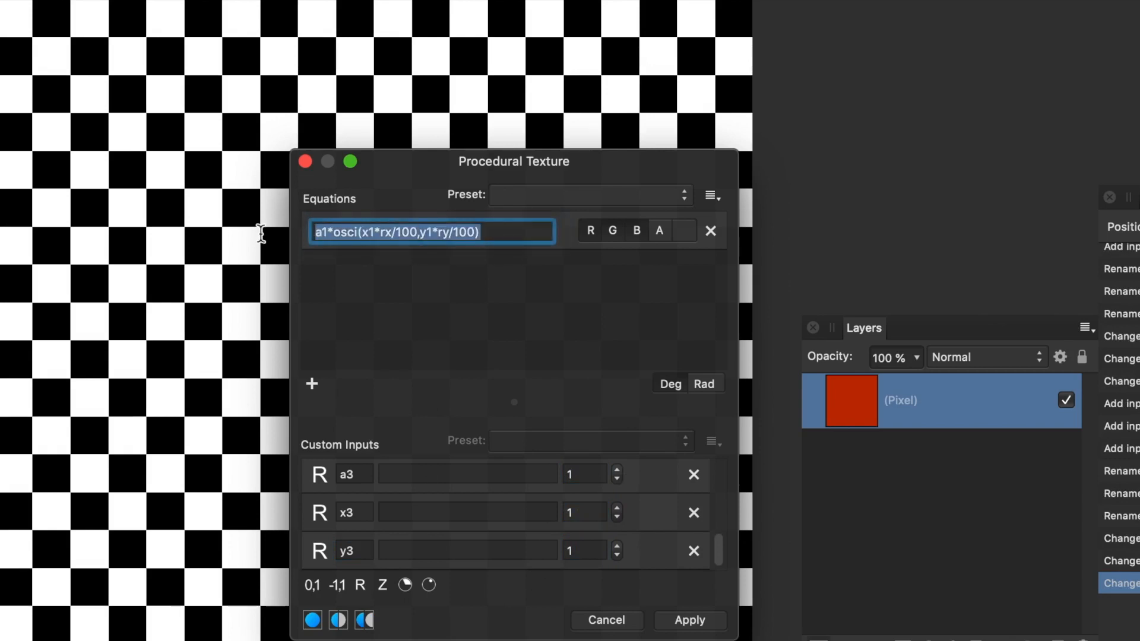
click(515, 232)
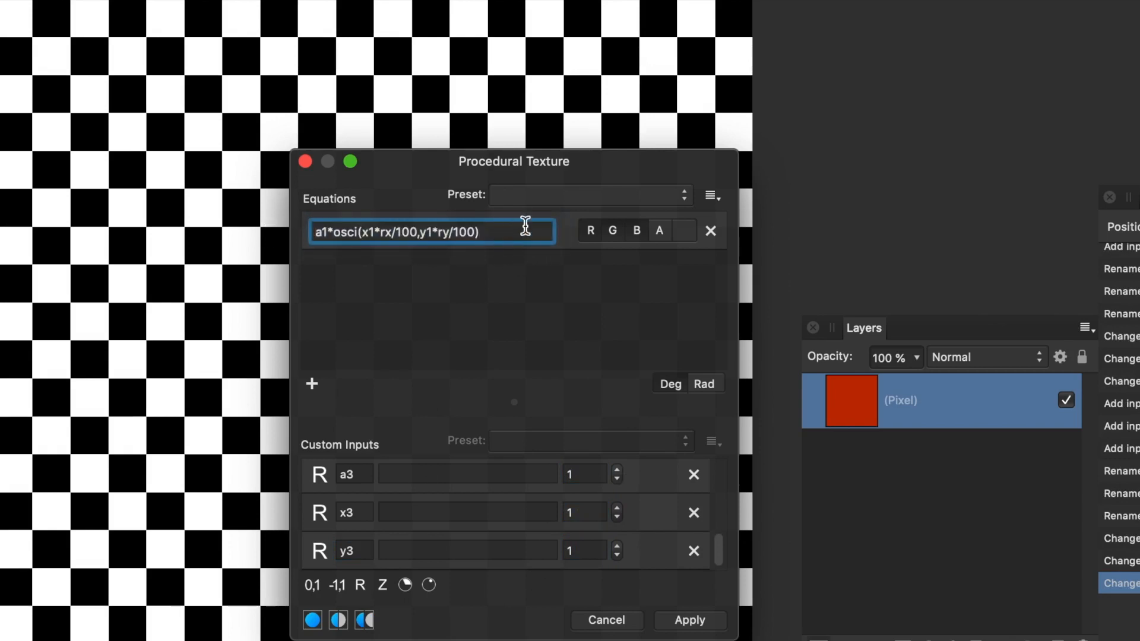
text(+)
key(super+v)
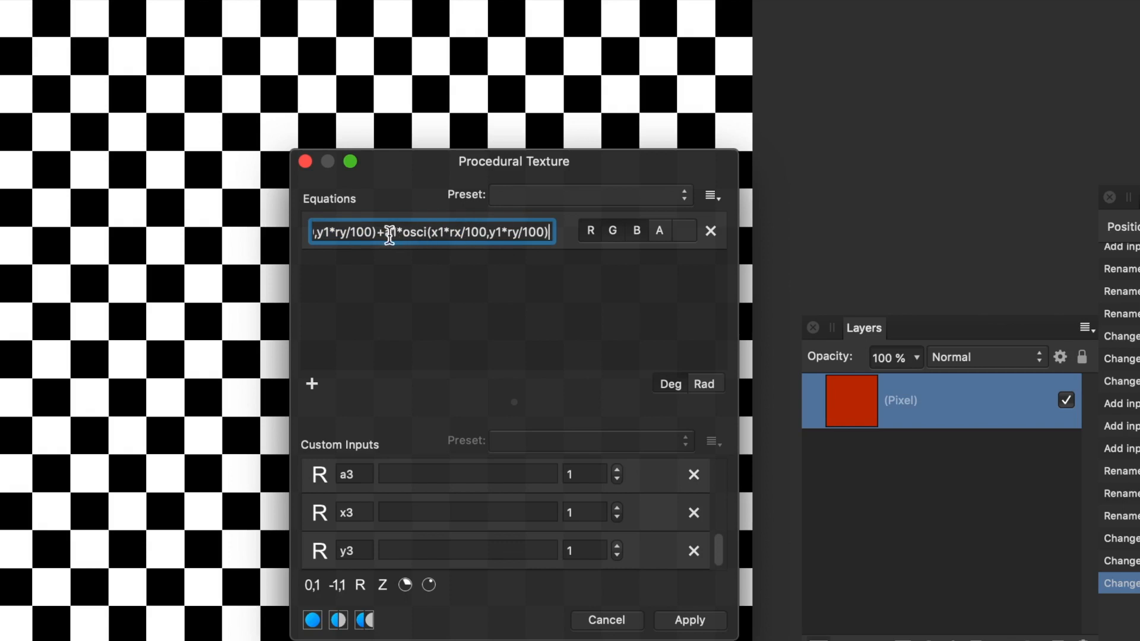
drag(391, 232, 499, 232)
text(2)
text(2)
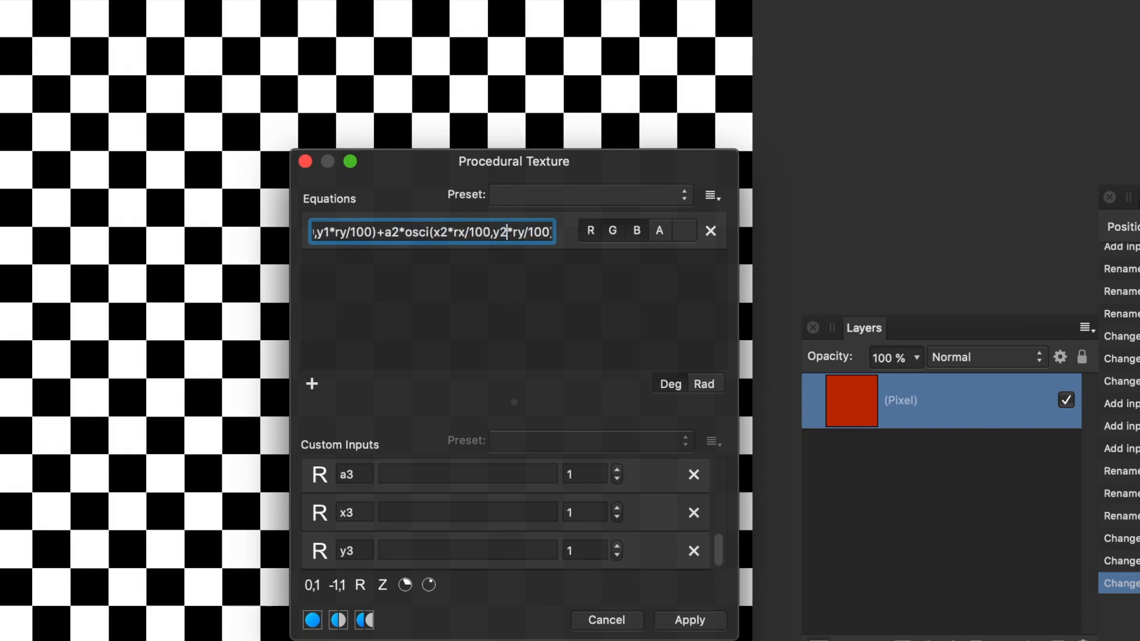
text(2)
Step: Append a third term, +a3*osci(x3*rx/100,y3*ry/100), to the end of the equation and commit it
click(552, 231)
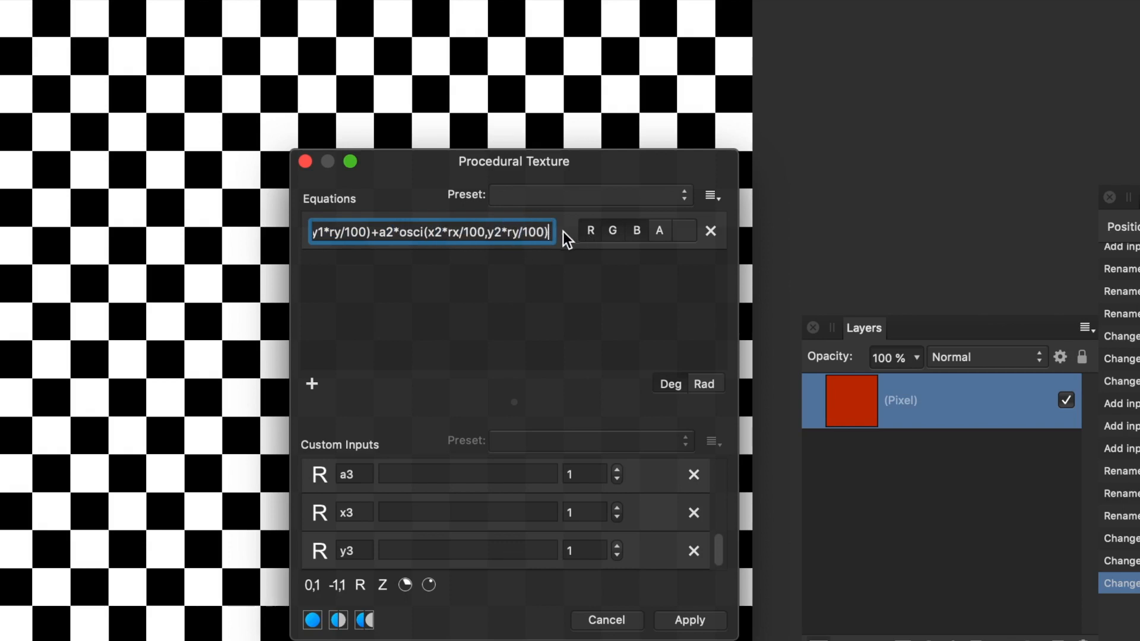
text(+)
key(super+v)
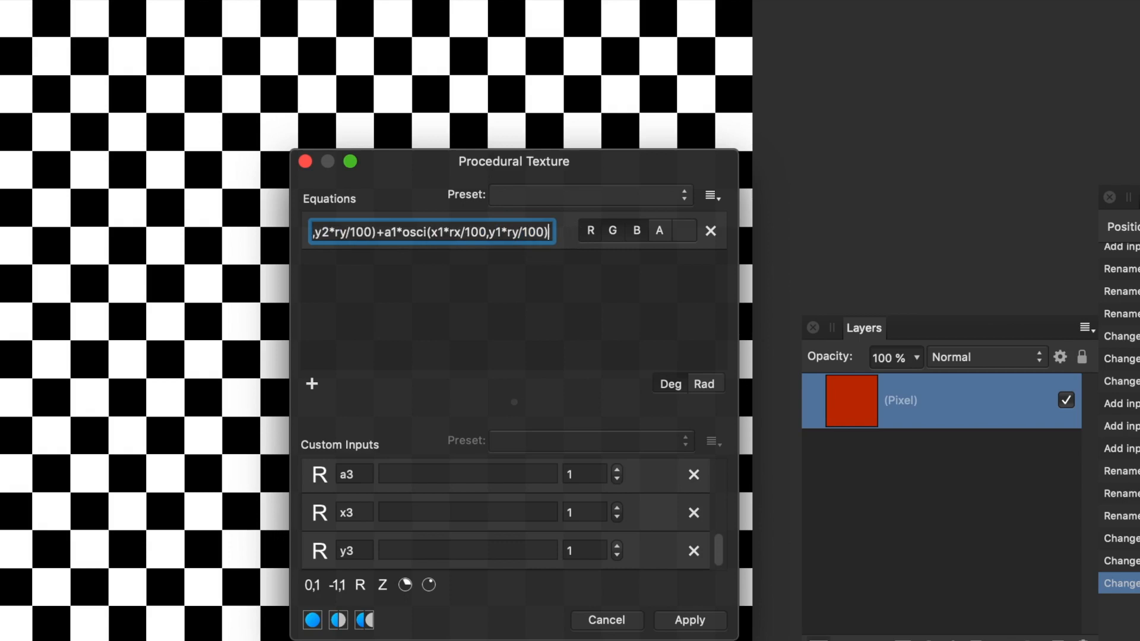
drag(398, 232, 390, 232)
text(3)
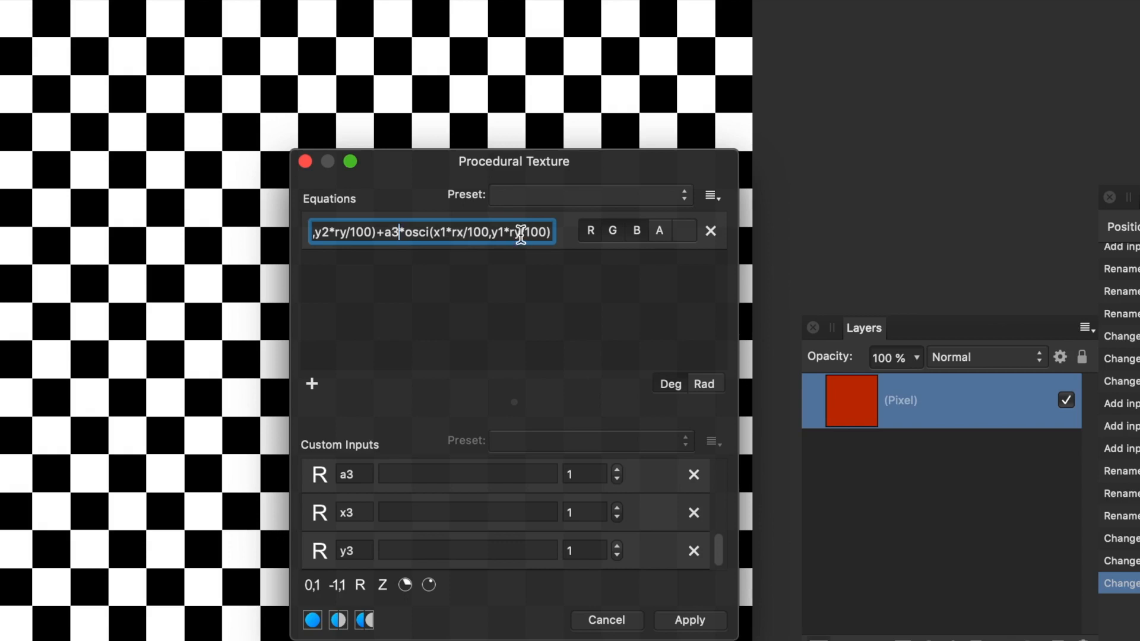
drag(446, 233, 503, 233)
text(3)
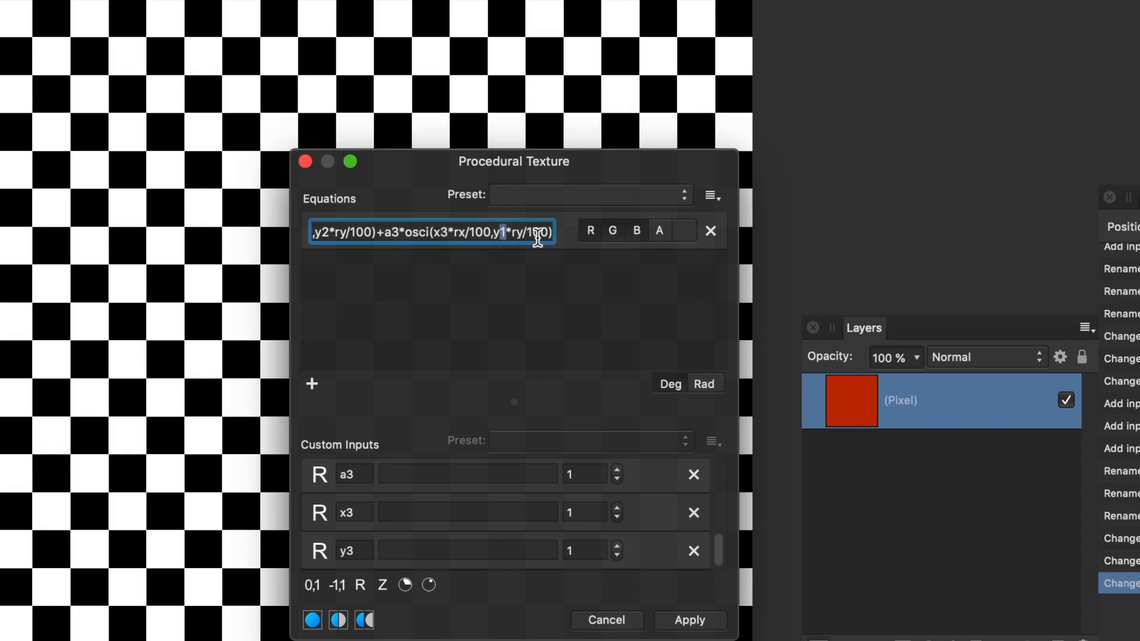
text(3)
key(Return)
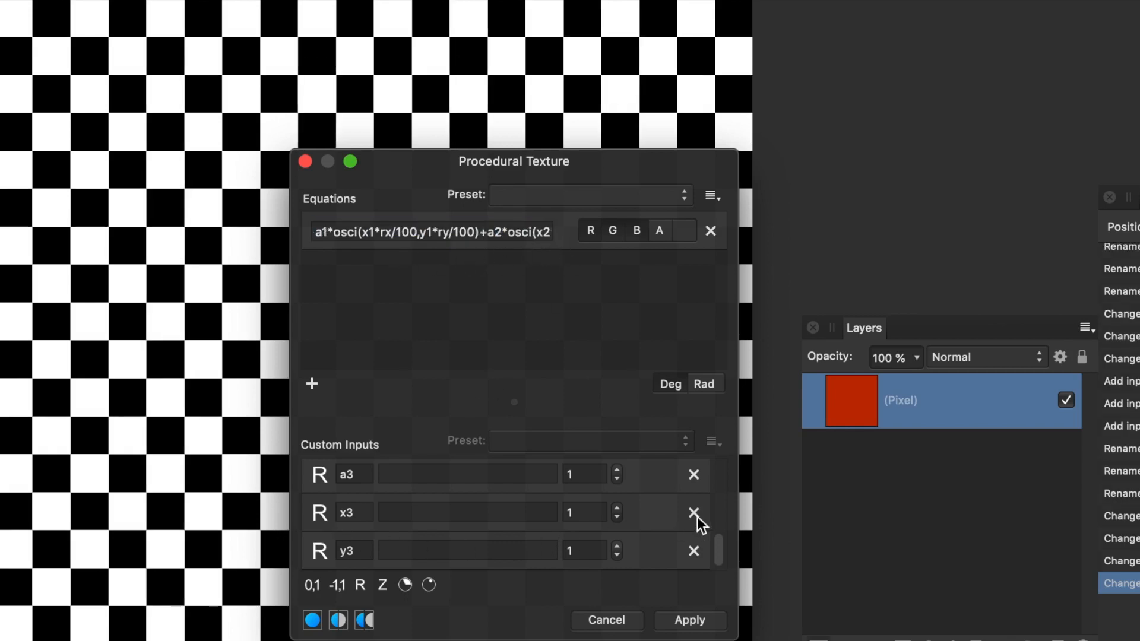
Step: Set the value of x1 to 1.2 and shift the texture's origin up and to the left on the canvas
drag(718, 549, 725, 461)
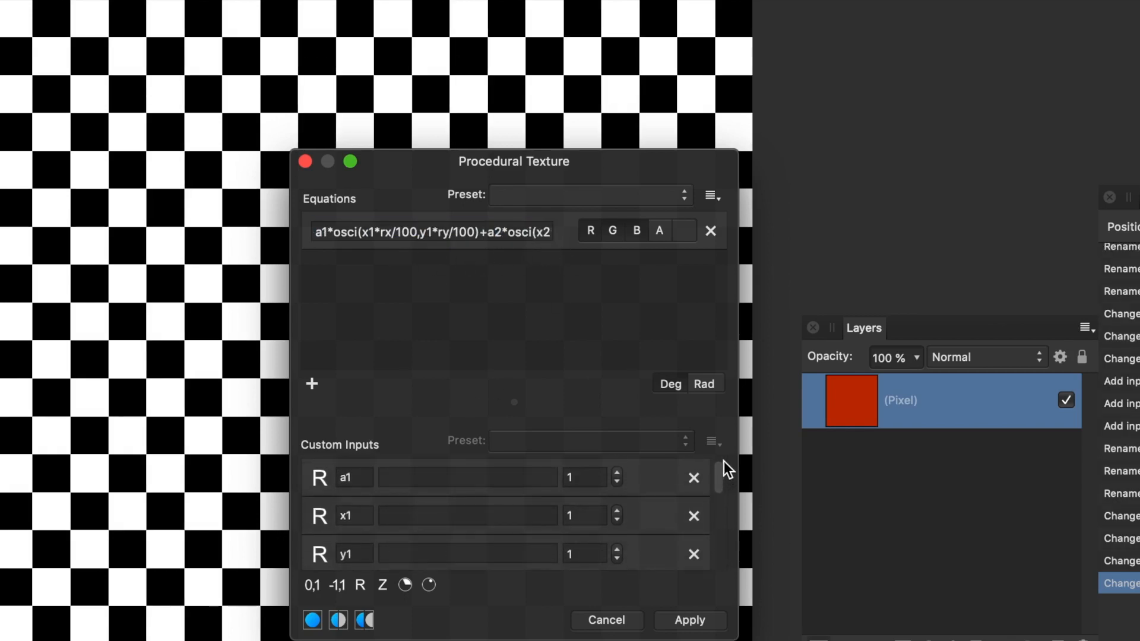
click(592, 516)
text(.2)
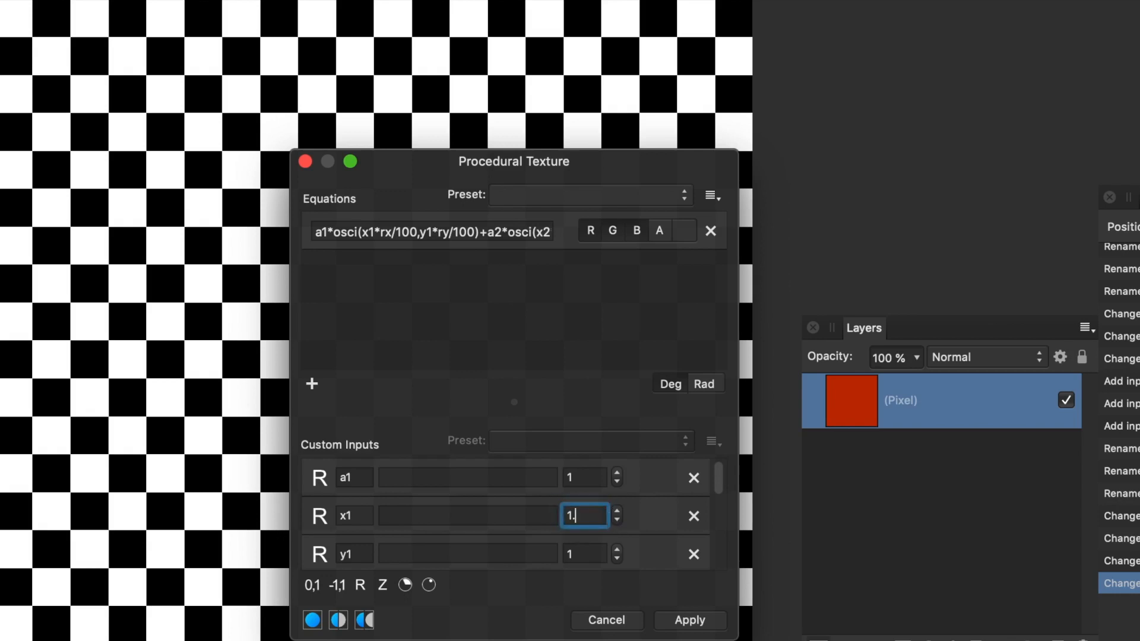
key(Return)
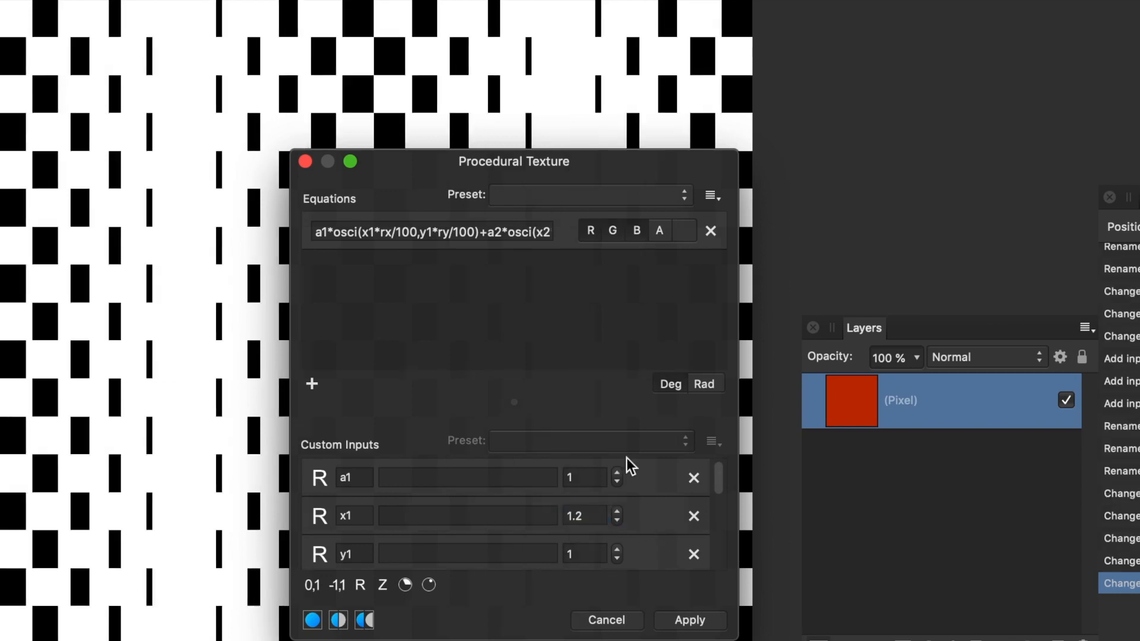
drag(229, 255, 181, 191)
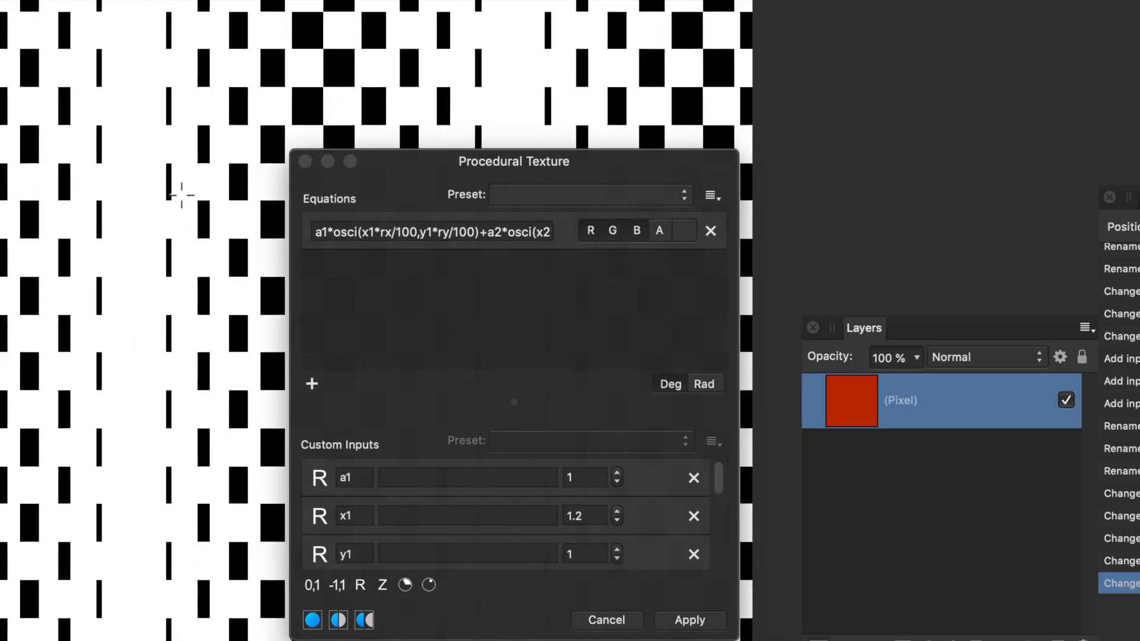
Step: Try a value of 1.4 for y1 and return it to 1
click(585, 554)
text(.4)
key(Return)
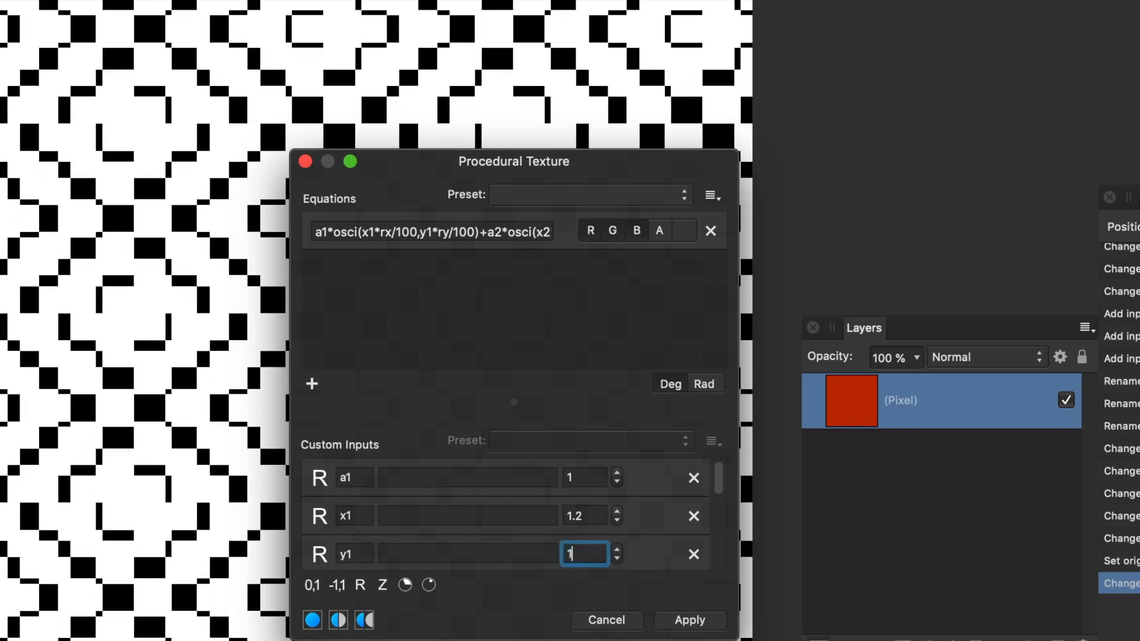
key(Return)
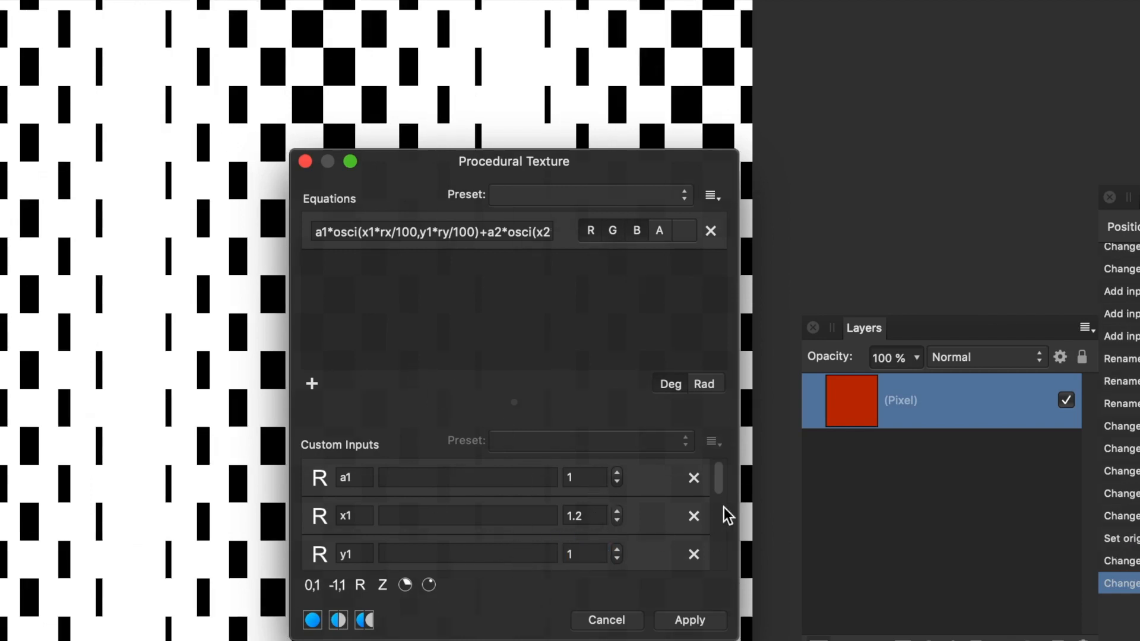
Step: Try values of 1.5 and 1.9 for the custom input x2
drag(720, 492, 720, 509)
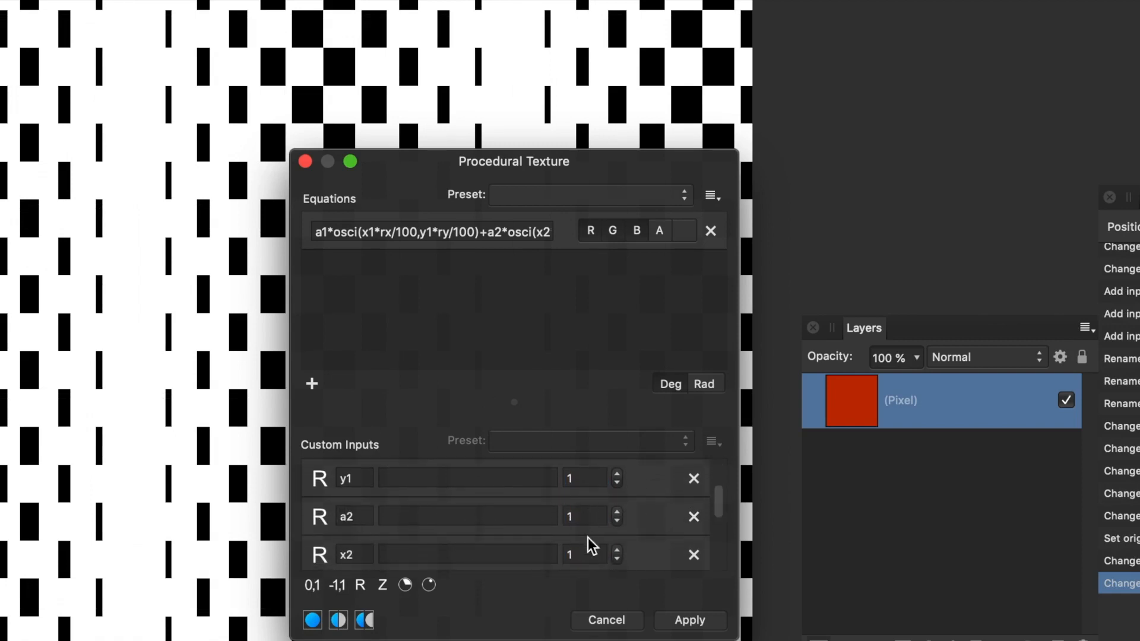
click(585, 554)
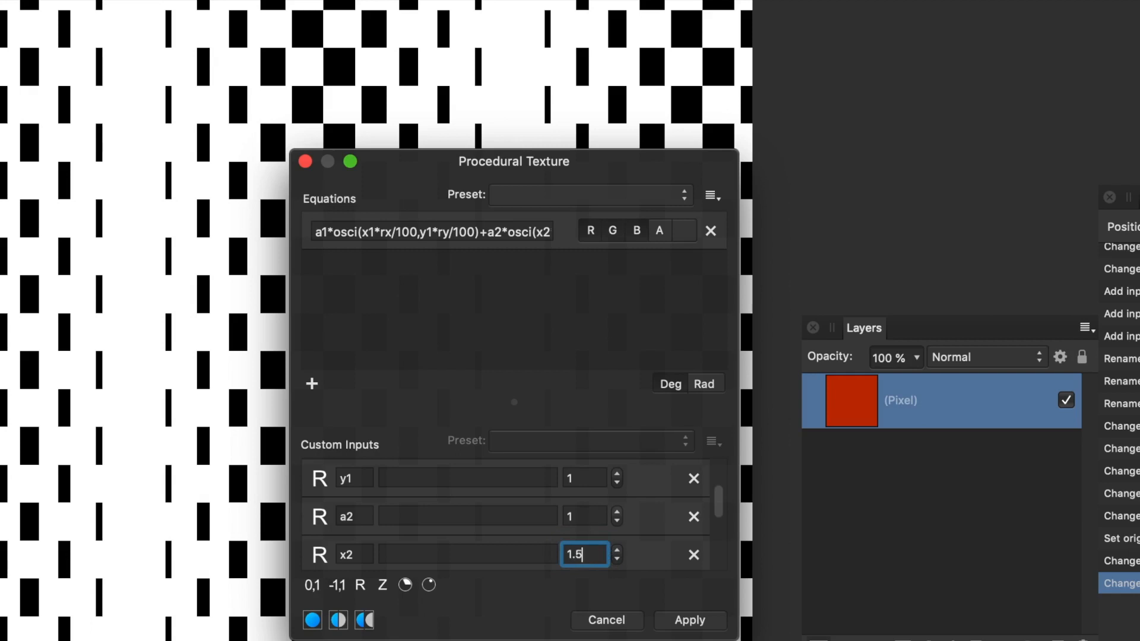
key(Return)
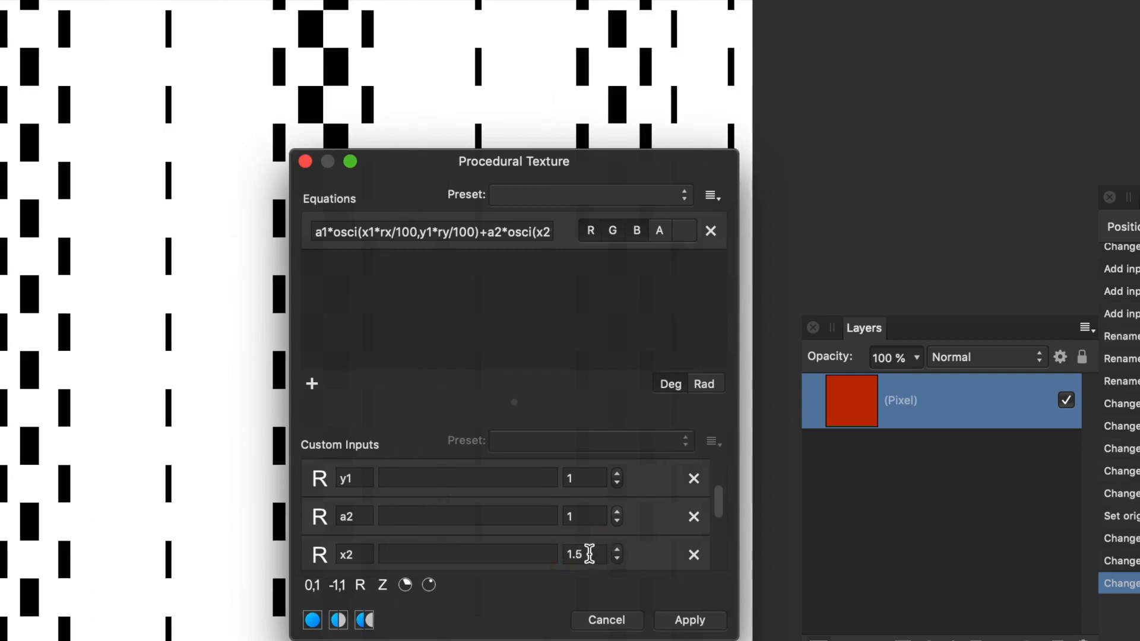
click(588, 554)
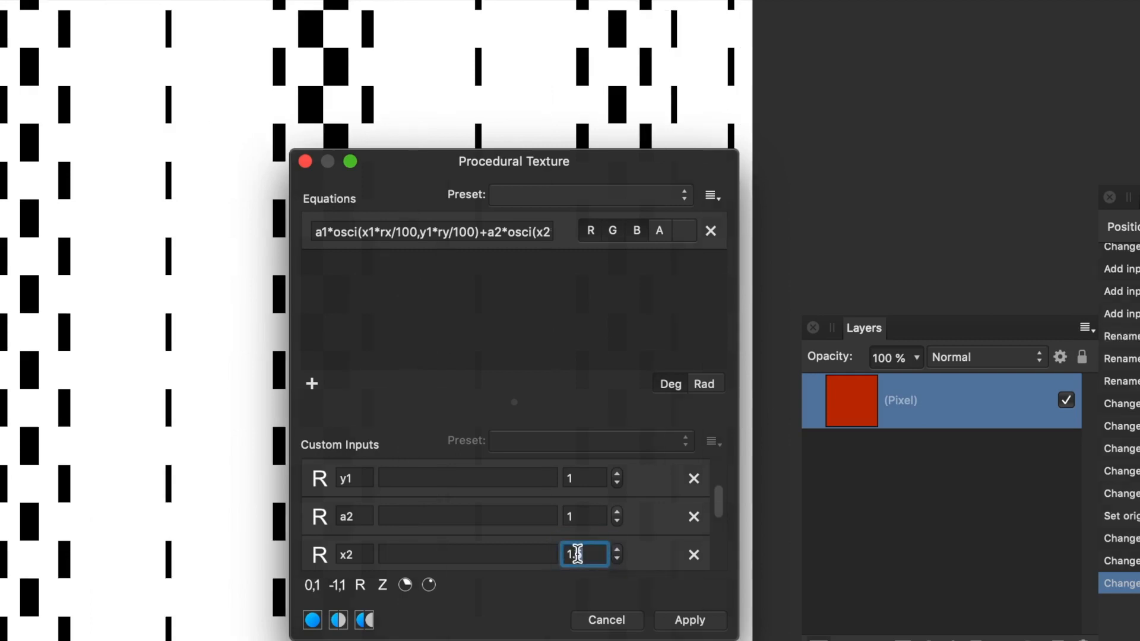
key(Return)
drag(585, 554, 578, 555)
text(9)
key(Return)
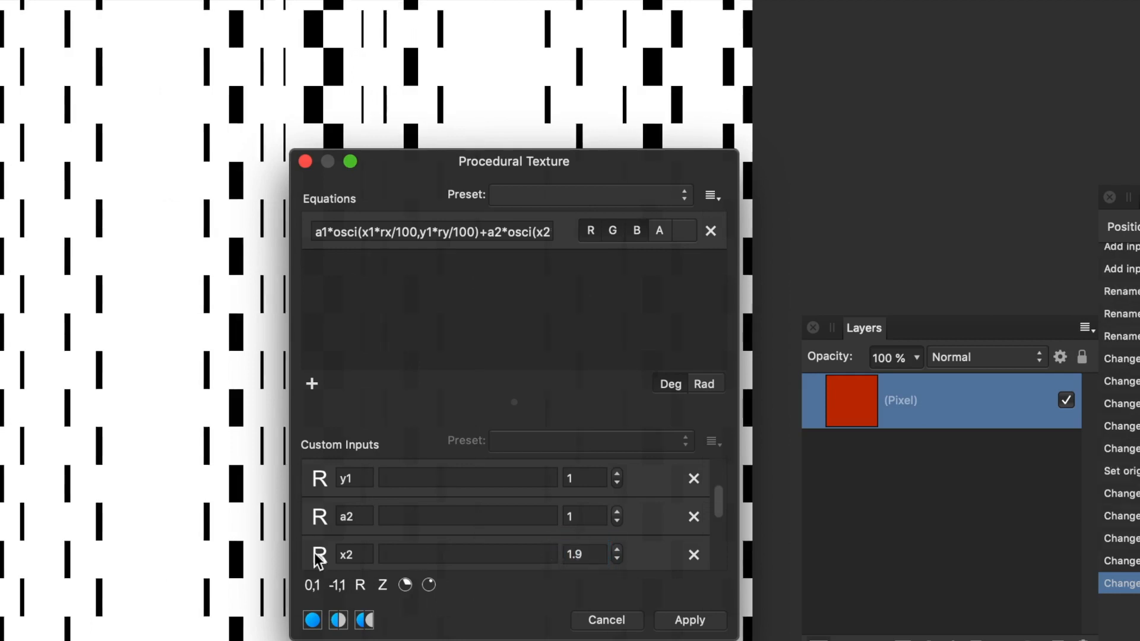
Step: Try a negative value of -1.2 for x2 and reset it to 1
double_click(584, 554)
text(-)
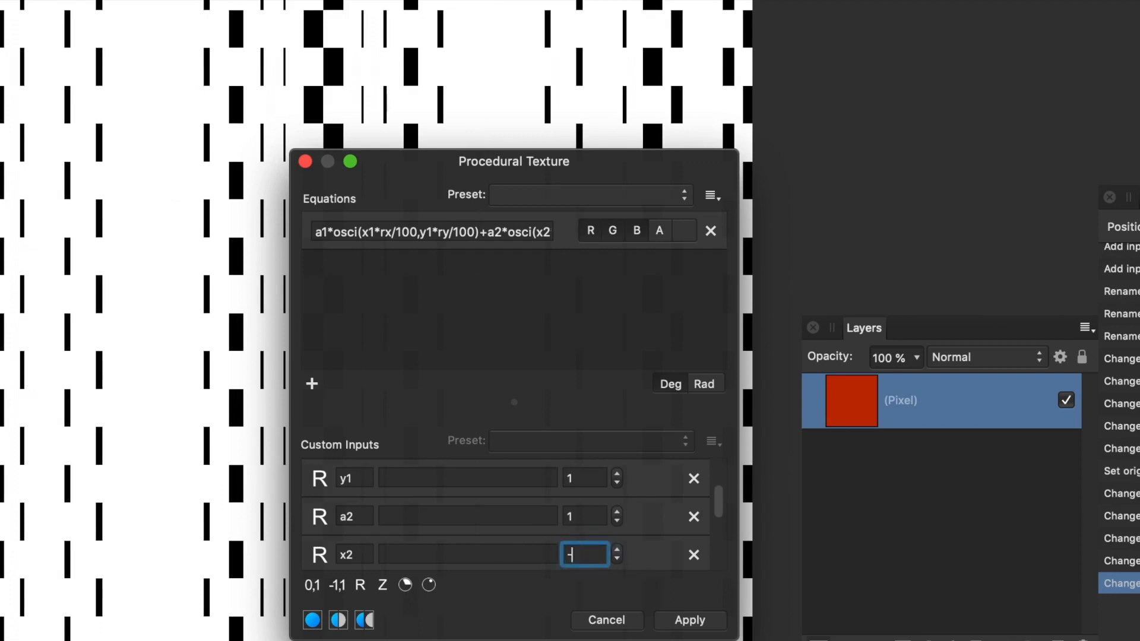
text(1.2)
key(Return)
click(601, 554)
key(BackSpace)
text(3)
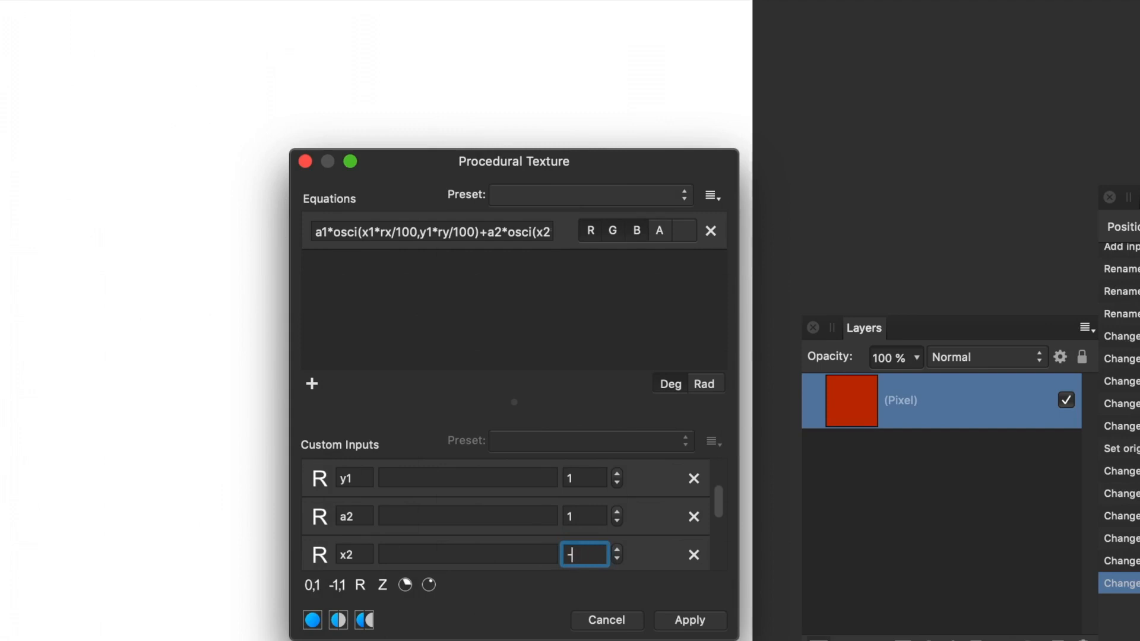
key(Return)
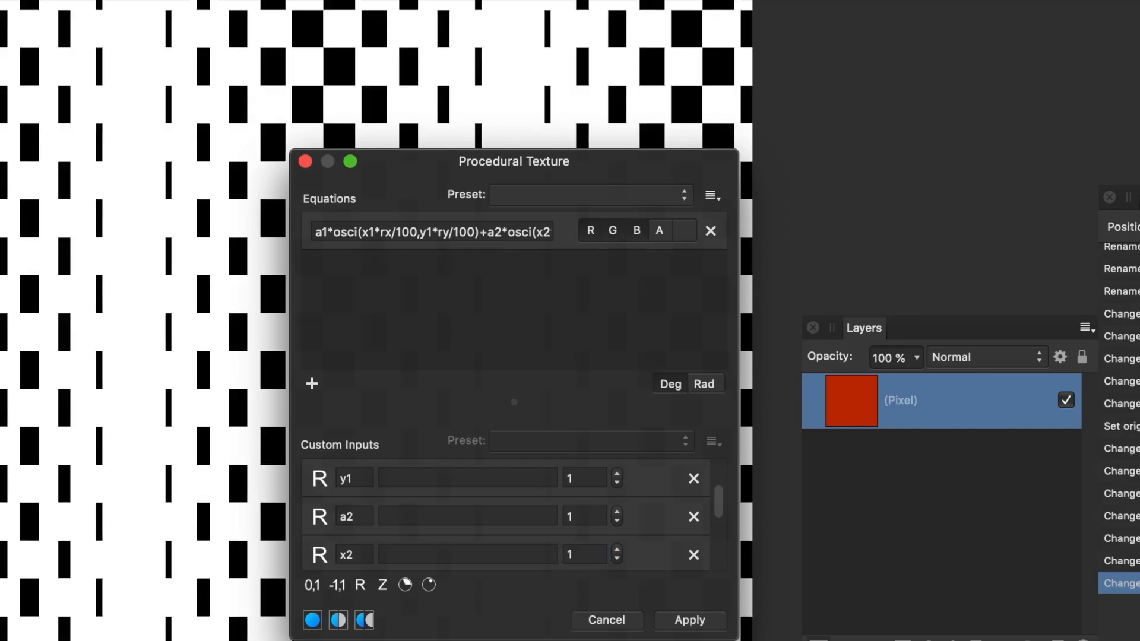
Step: Set the value of x2 to 0.5 and the value of x3 to 1.6
click(571, 554)
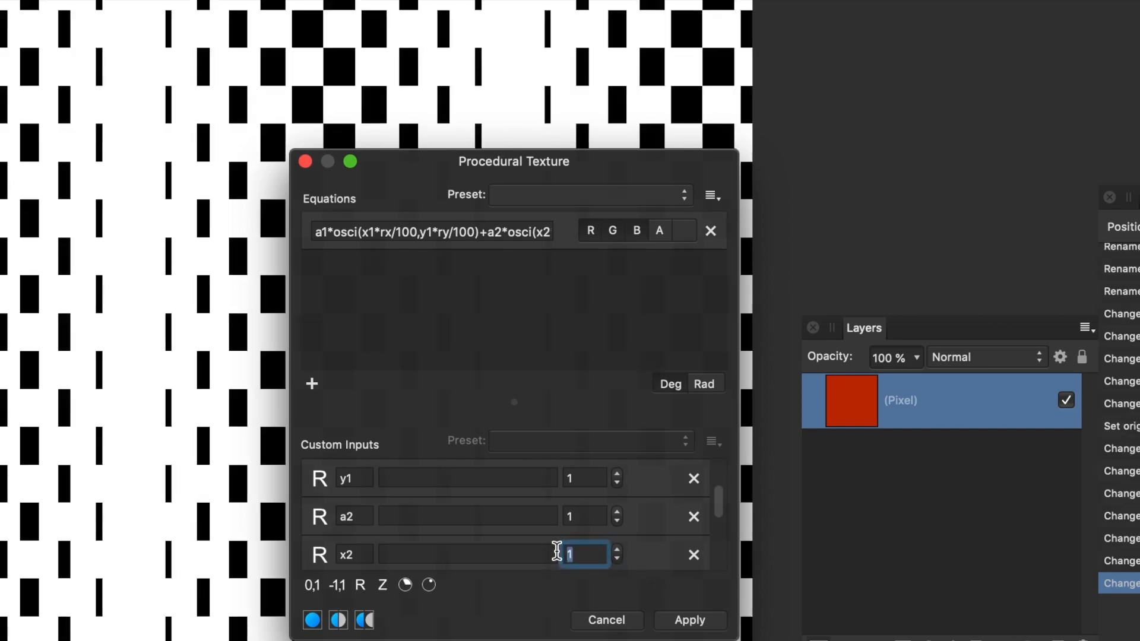
key(Return)
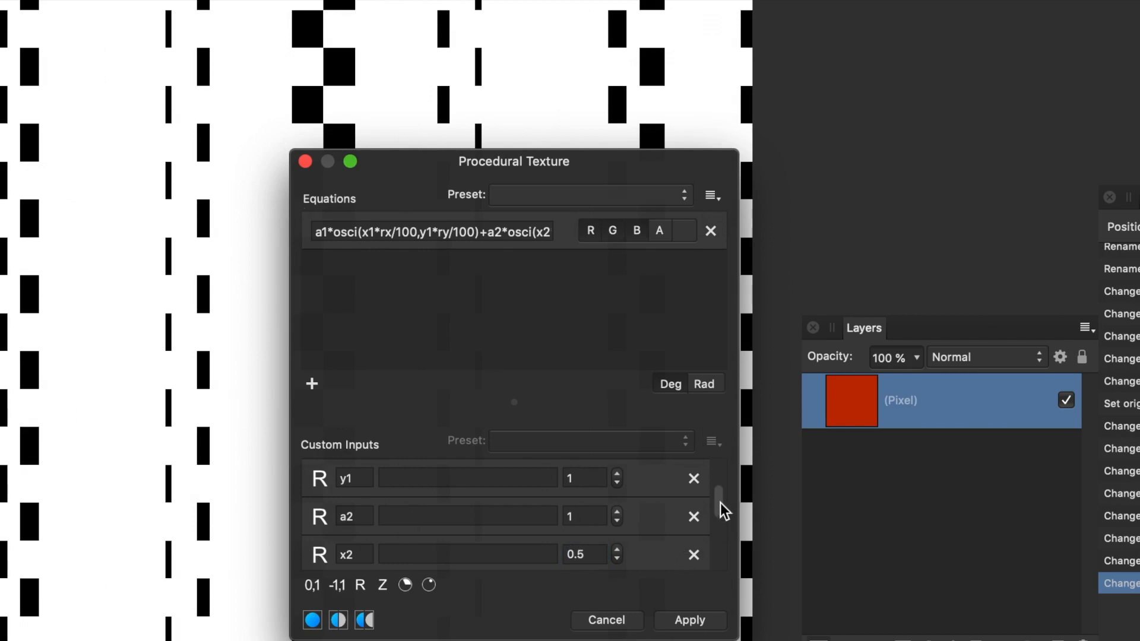
drag(722, 509, 721, 551)
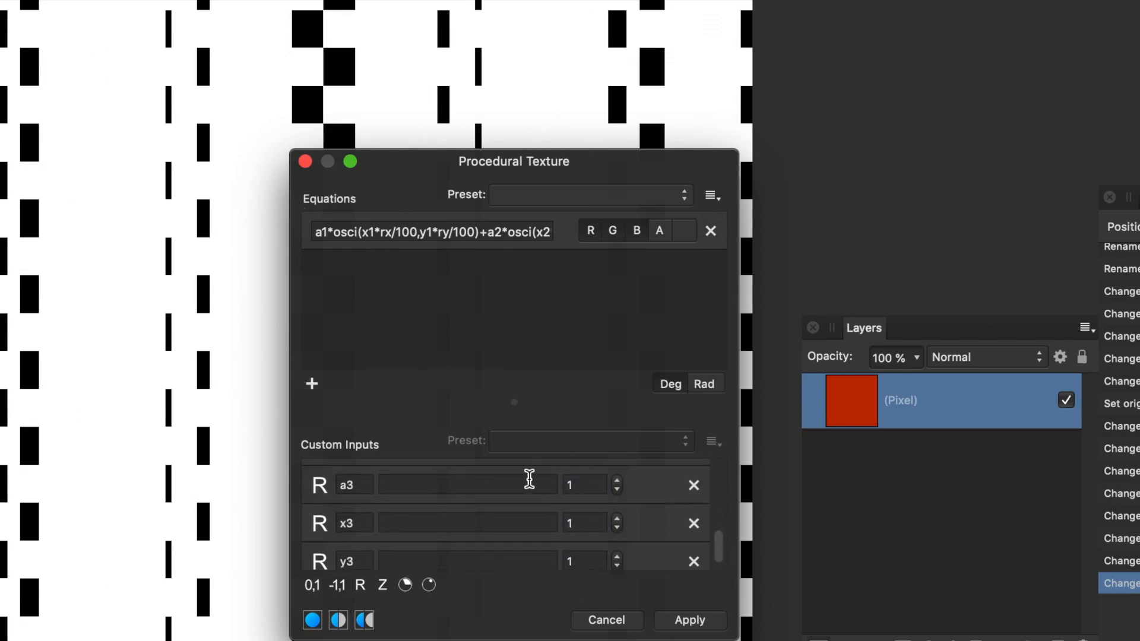
click(588, 523)
text(.6)
key(Return)
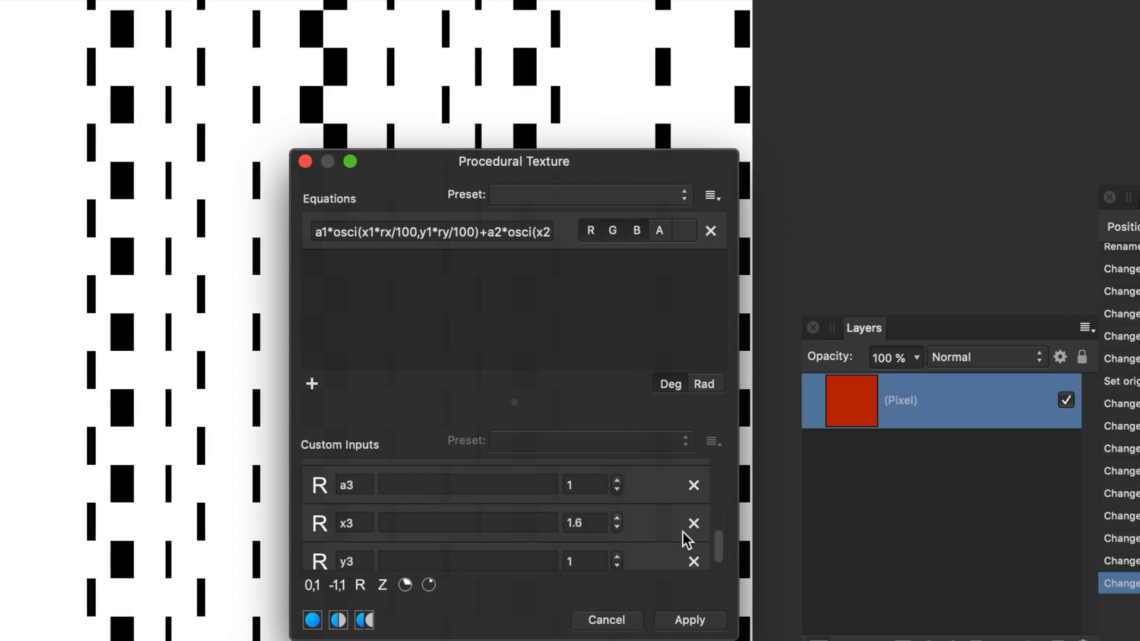
Step: Shift the texture's origin further left and slightly up on the canvas
click(593, 558)
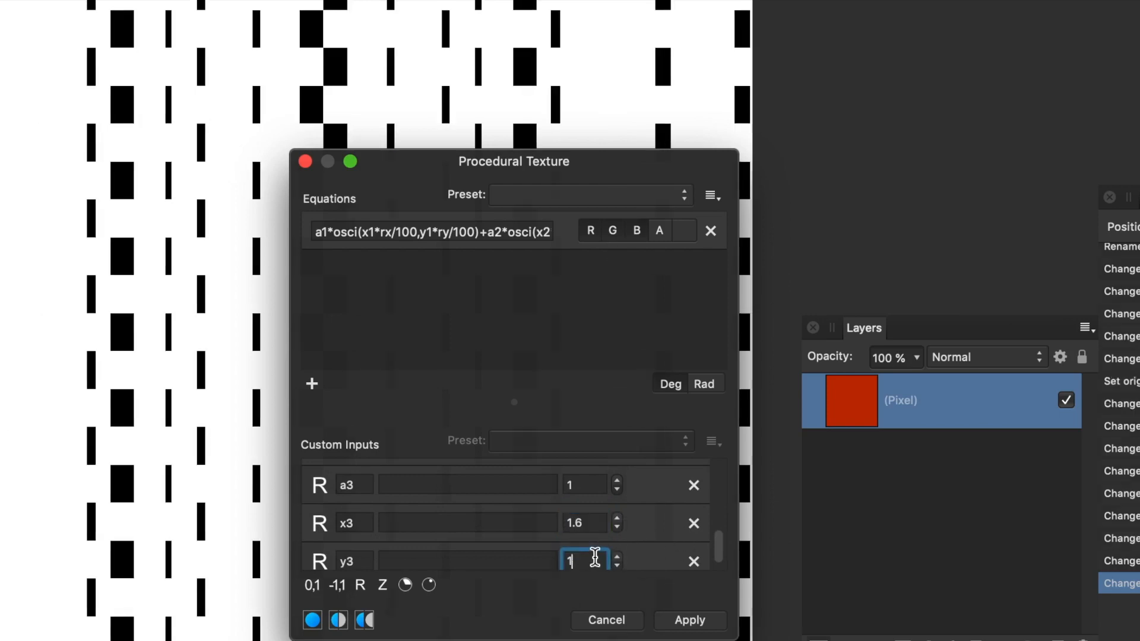
drag(721, 547, 717, 470)
drag(185, 363, 91, 333)
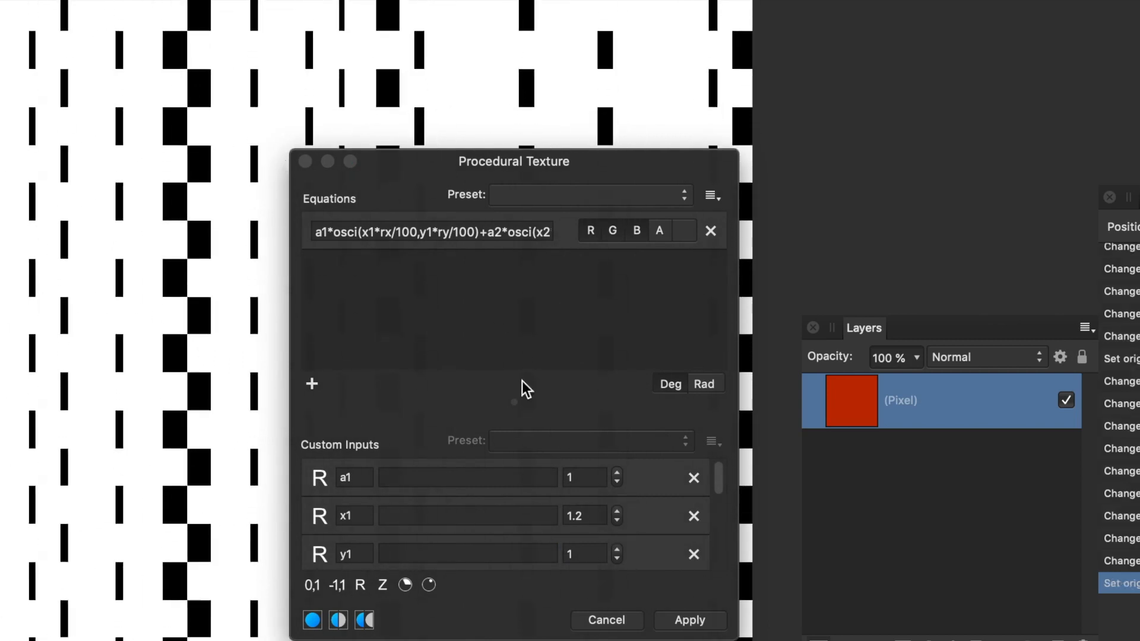
Step: Try stepping x1 up in increments and bring it back to 1.2
click(618, 511)
click(617, 511)
click(617, 511)
click(617, 511)
click(617, 522)
click(617, 522)
click(617, 521)
click(617, 521)
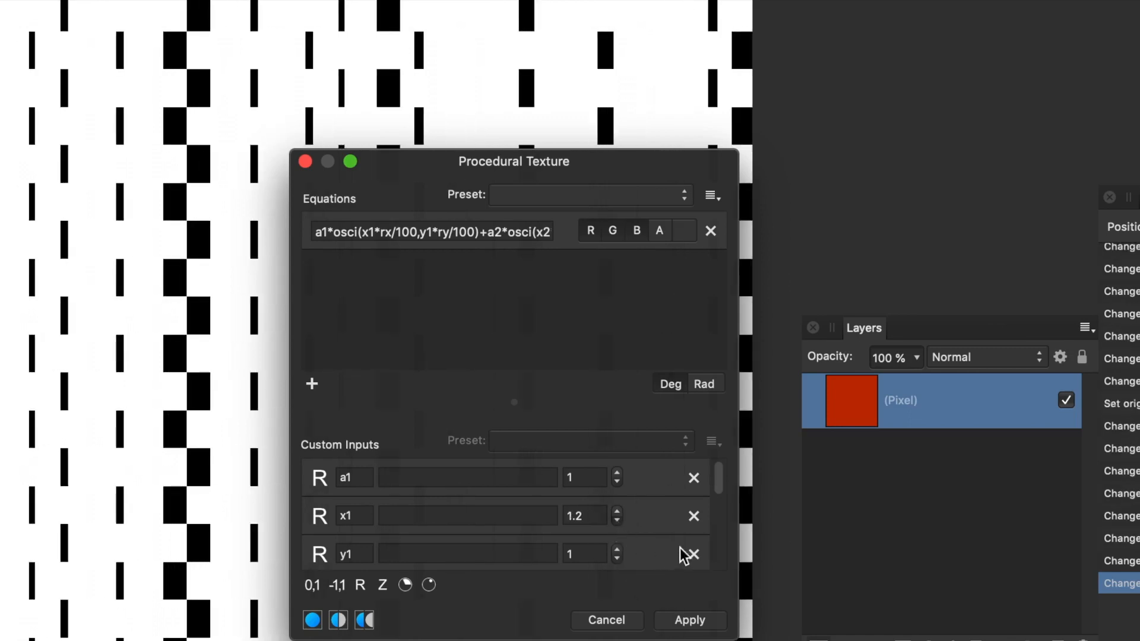
Step: Try a value of 2 for y1 and refine it to 2.3
mouse_move(721, 490)
mouse_down()
mouse_move(723, 550)
mouse_move(719, 473)
mouse_move(718, 491)
mouse_up()
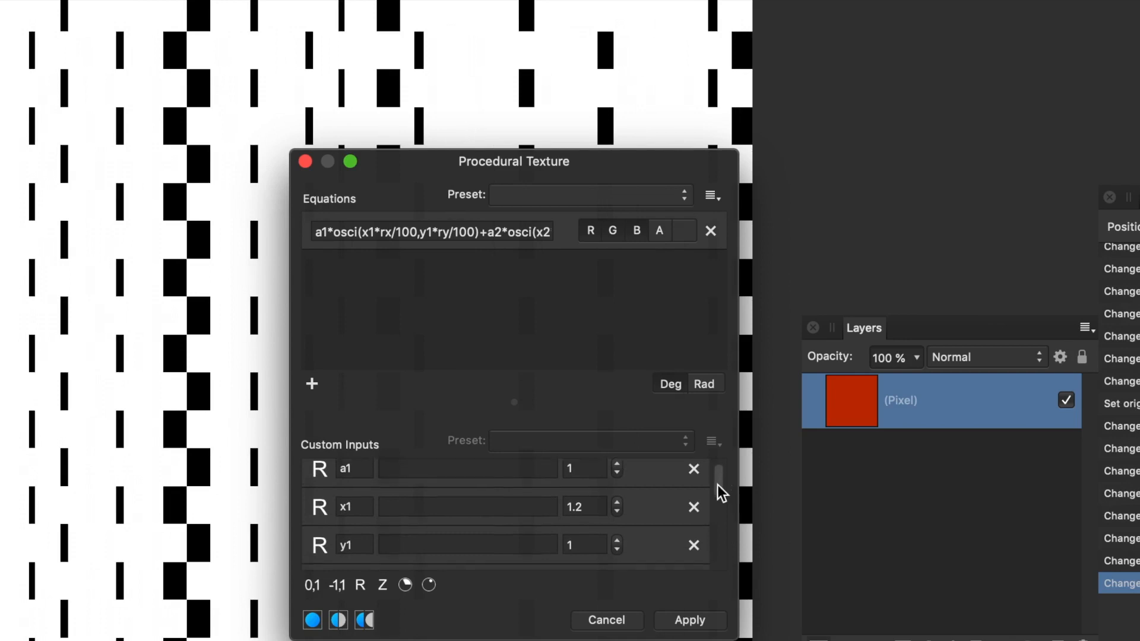
click(569, 516)
double_click(569, 514)
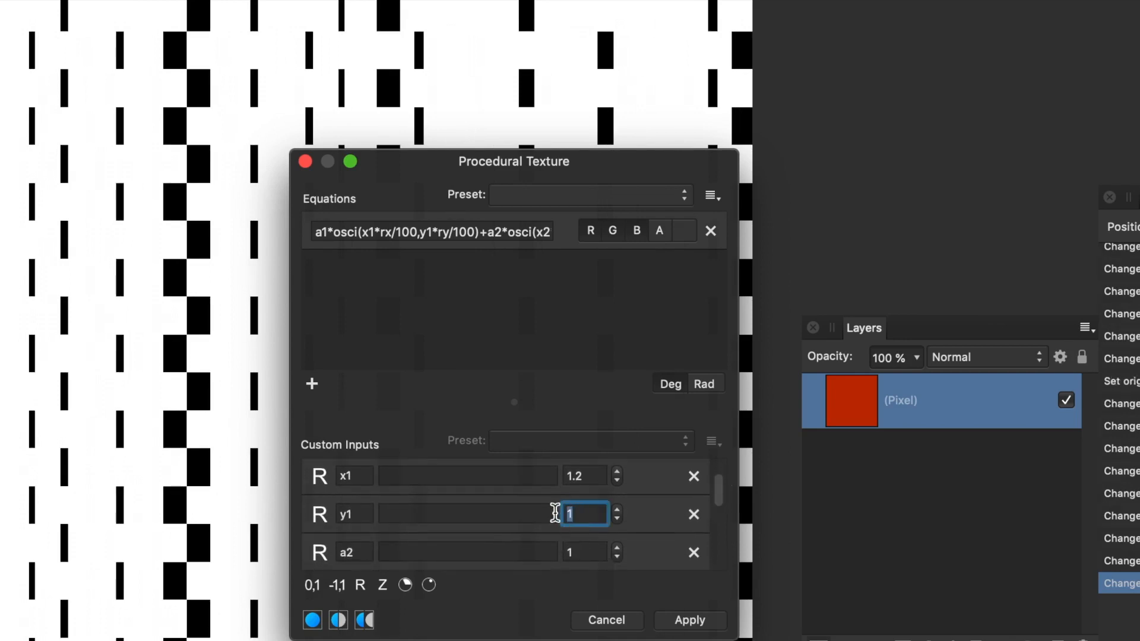
text(2)
key(Return)
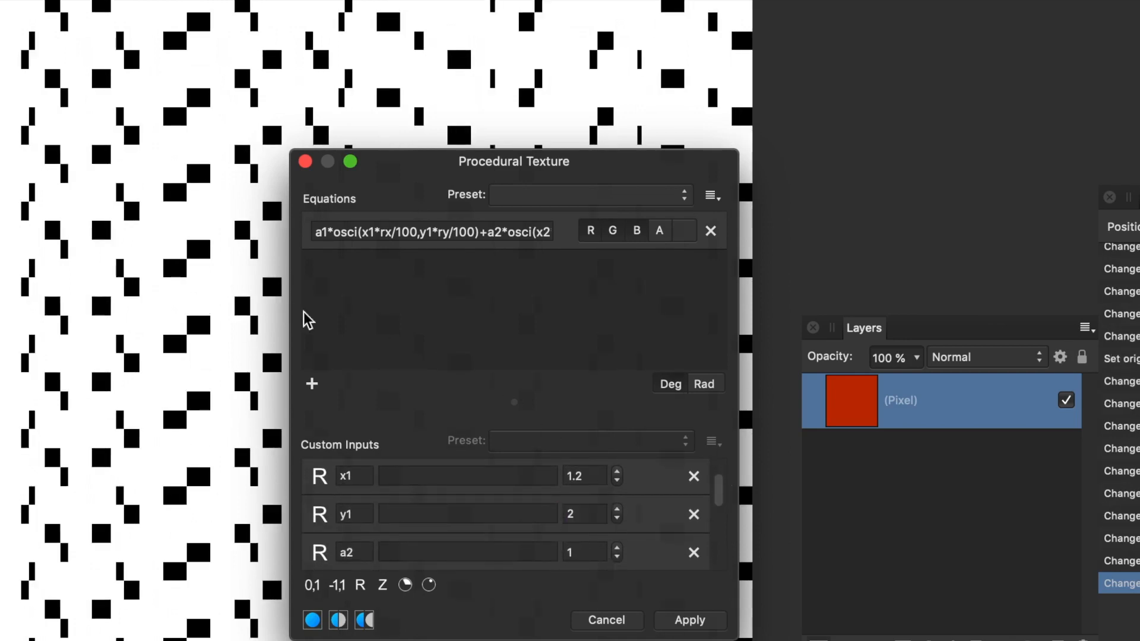
click(590, 514)
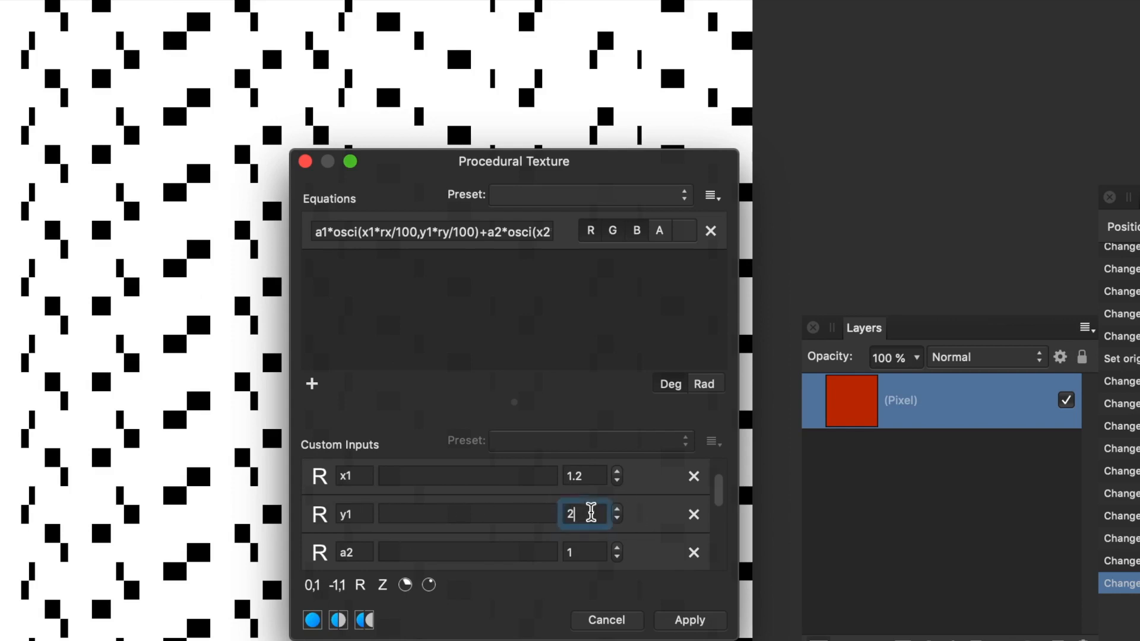
text(.3)
key(Return)
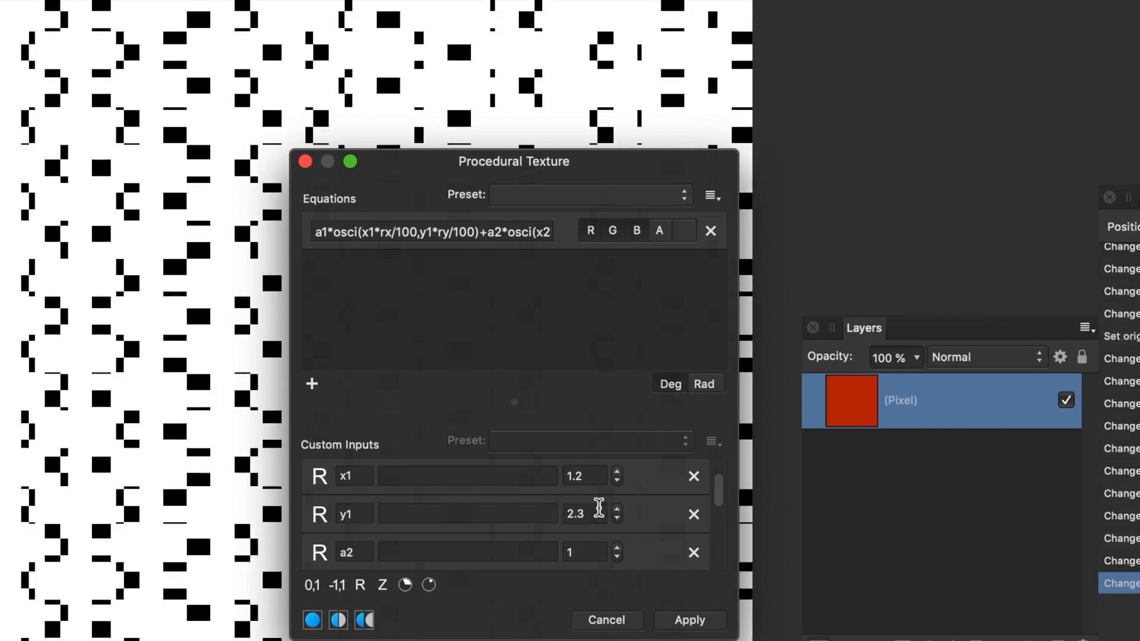
Step: Try a higher value for y1 and step it back down to 1.3
click(618, 509)
click(618, 519)
click(617, 519)
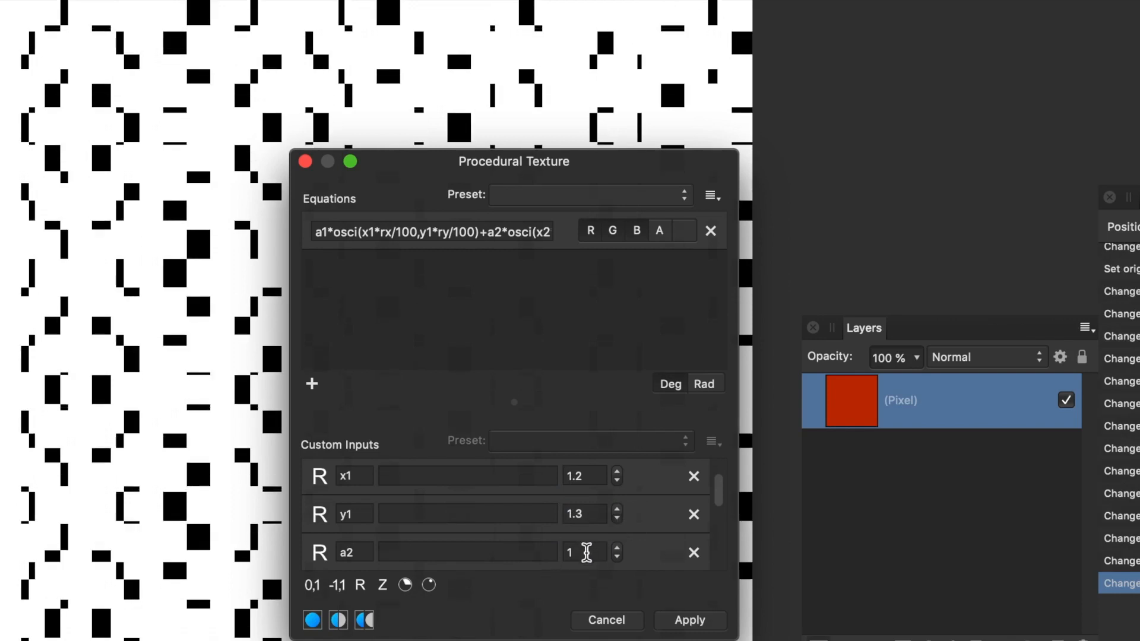
Step: Try 1.5 for y2, settle on -1.43, and shift the texture's origin left and slightly up on the canvas
drag(720, 497, 726, 533)
click(580, 529)
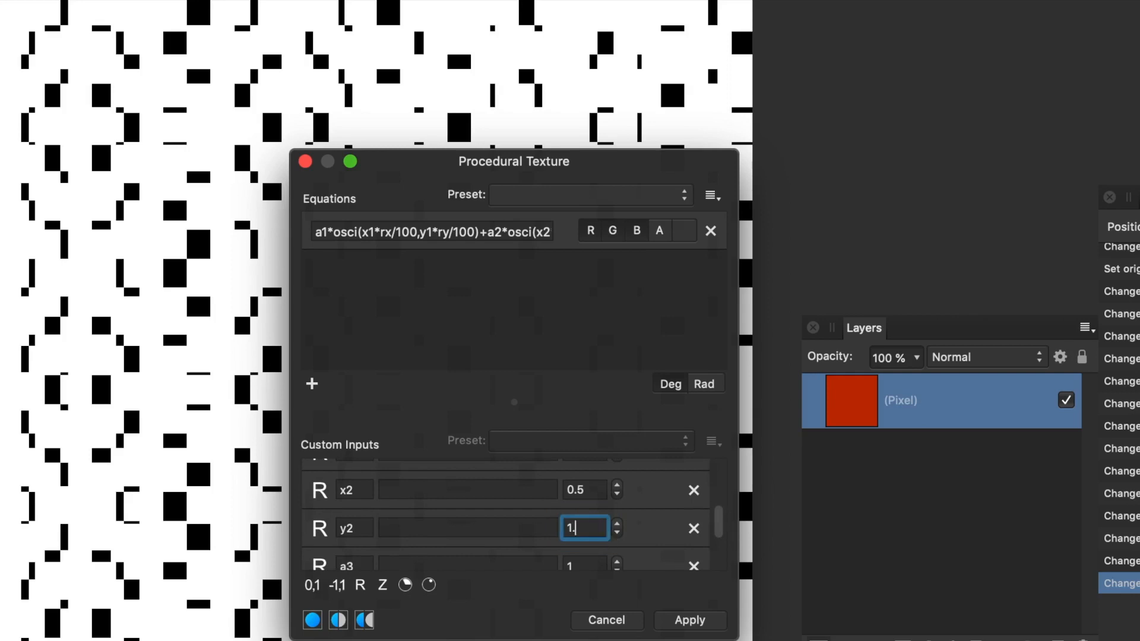
text(.5)
key(Return)
double_click(582, 528)
text(-)
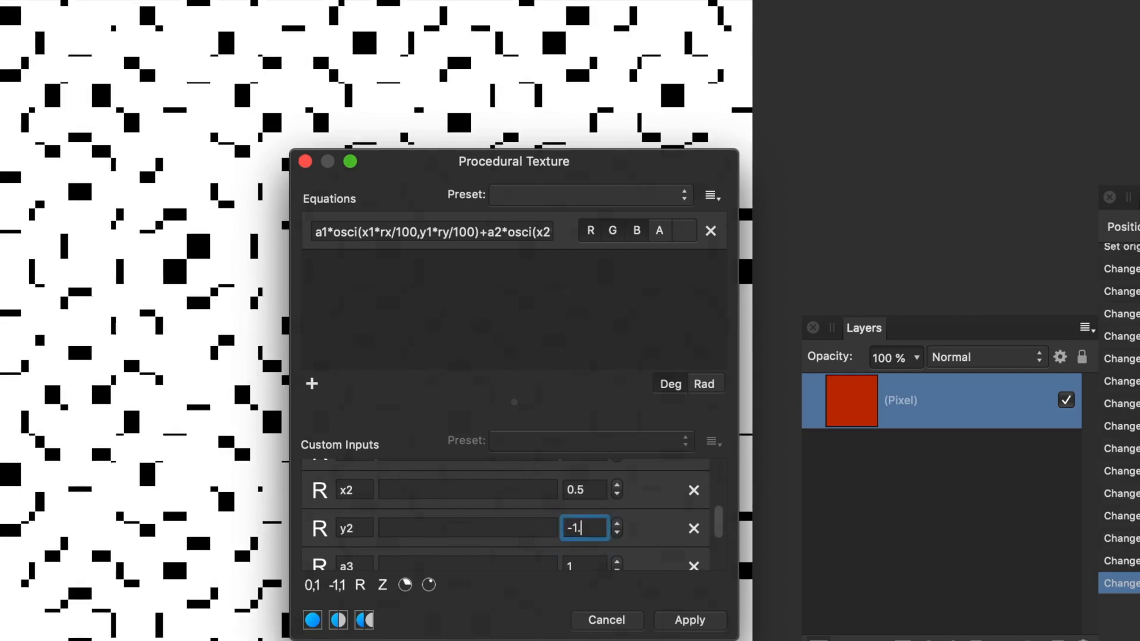
key(Return)
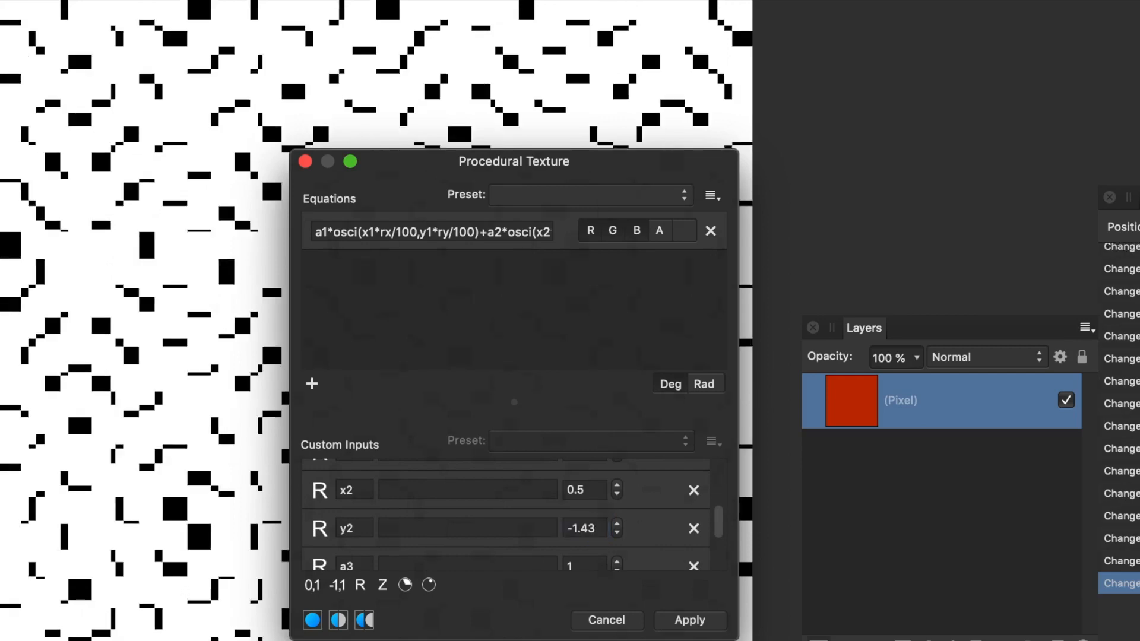
drag(195, 326, 77, 288)
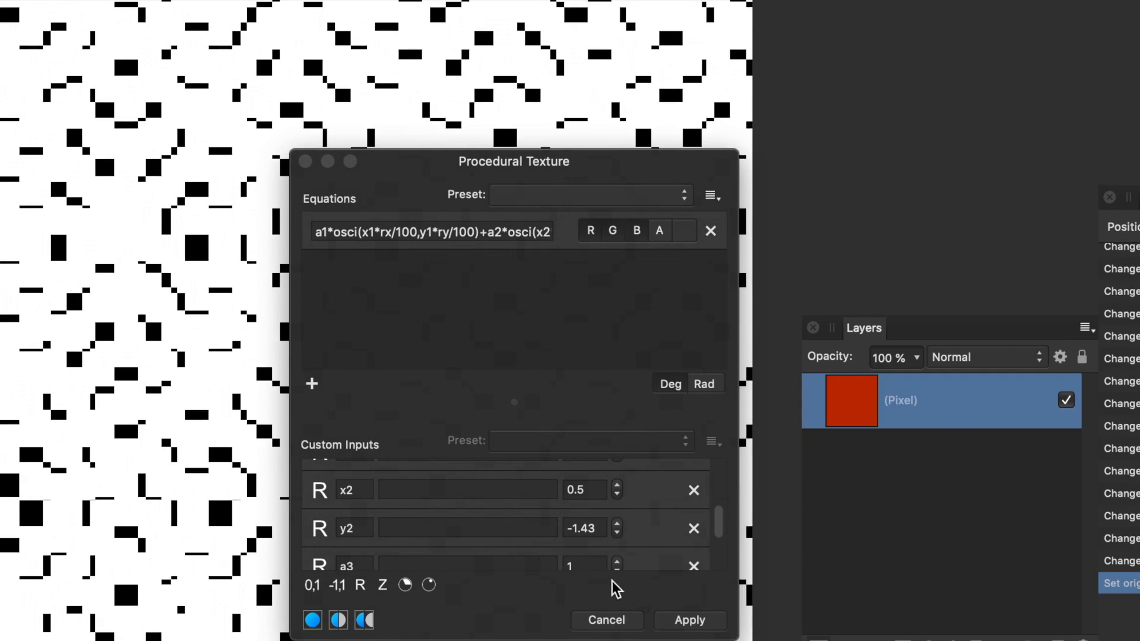
Step: Try 2 for a3, change it to -2, and move the texture's origin down and slightly left on the canvas
click(566, 568)
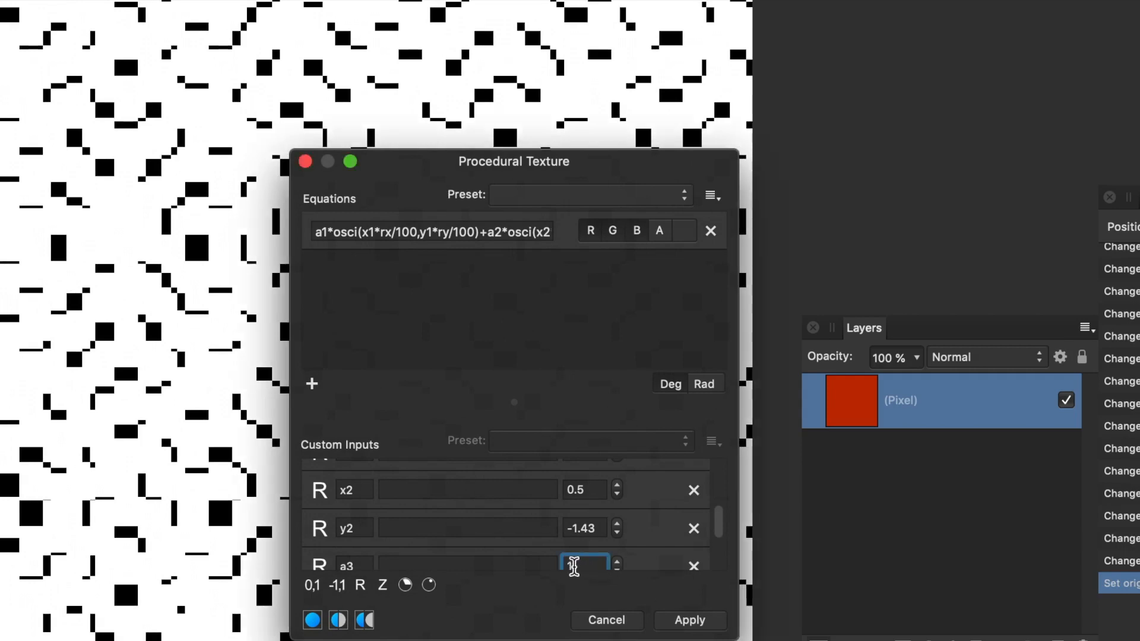
text(2)
key(Return)
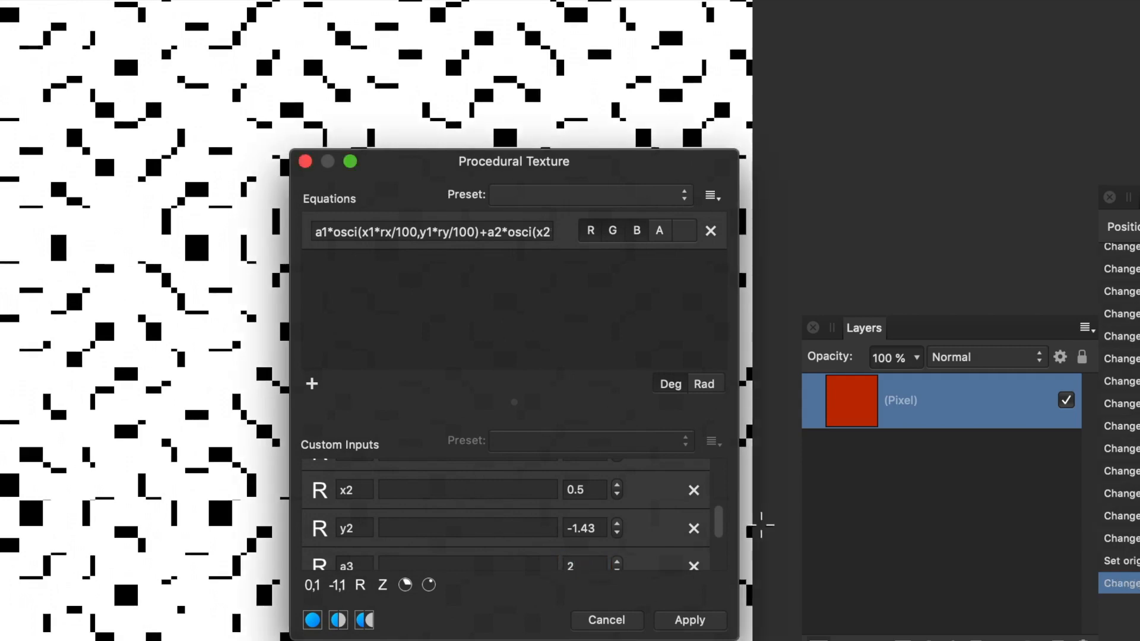
scroll(720, 522, down, 3)
click(570, 480)
text(-2)
key(Return)
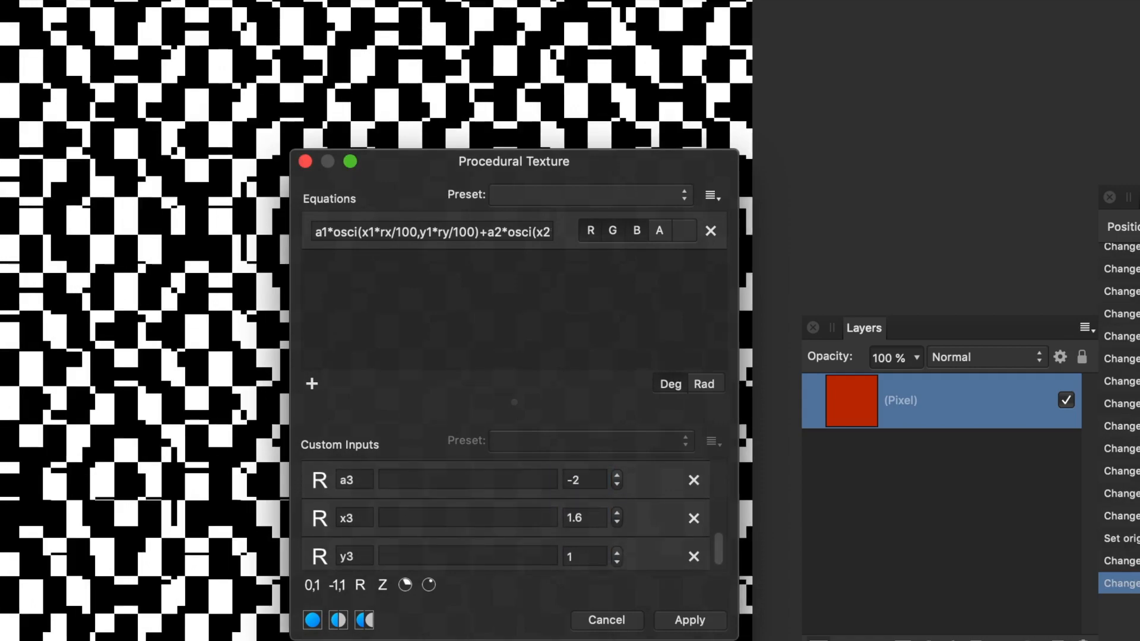
drag(256, 297, 216, 390)
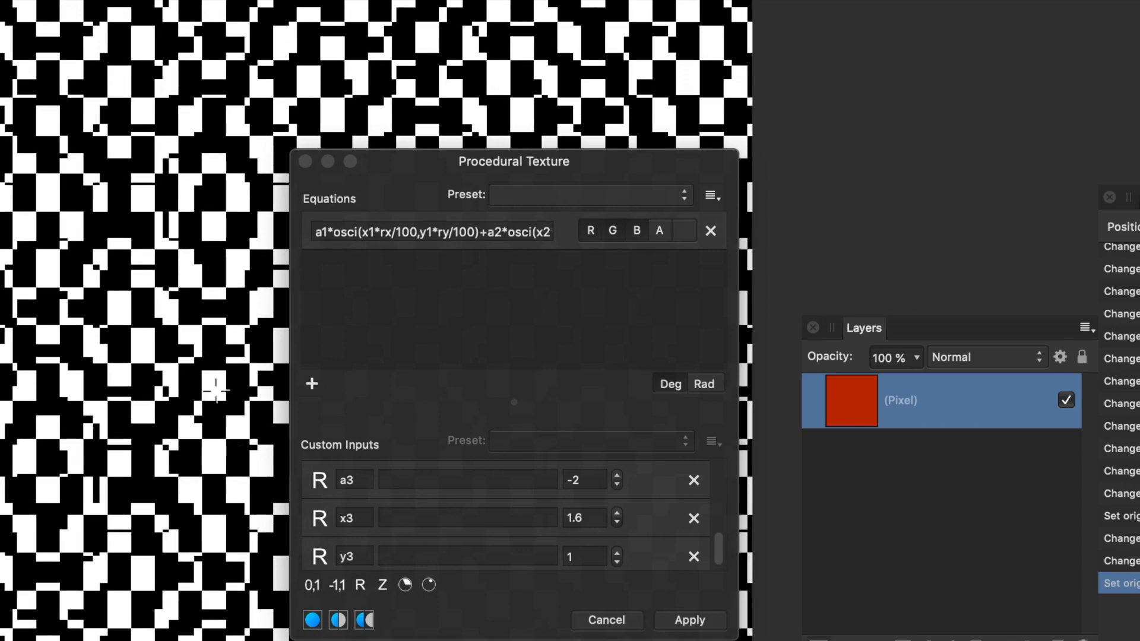
Step: Try a value of 1.4 for y3 and change it to -0.4
click(581, 557)
text(1.4)
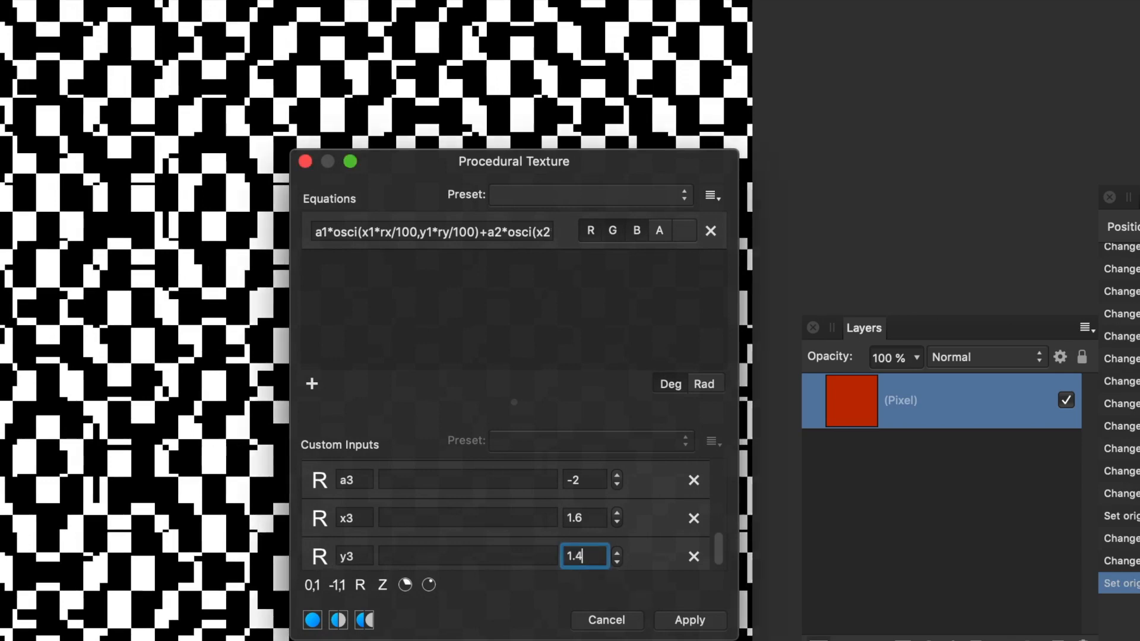
key(Return)
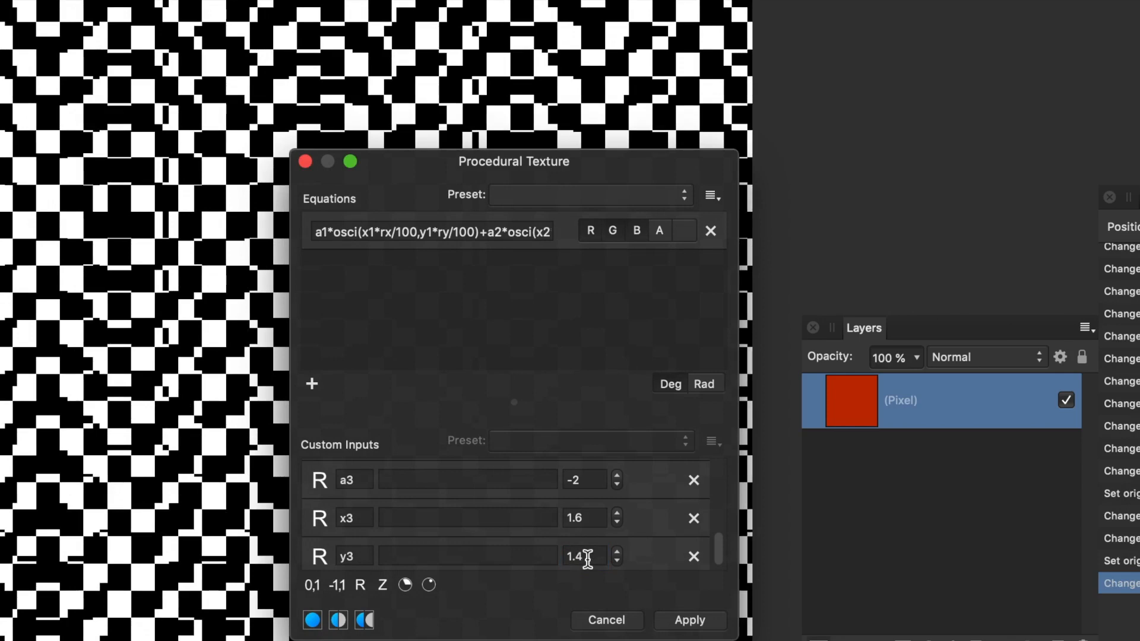
click(576, 556)
key(BackSpace)
key(Return)
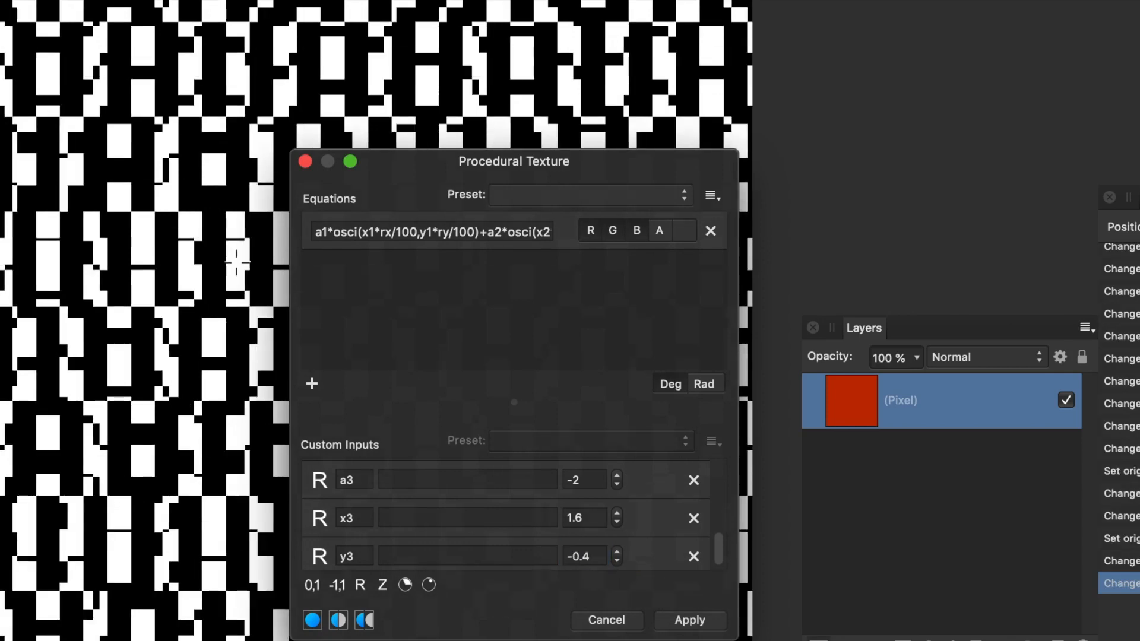
Step: Reposition the texture's origin several times across the canvas, finishing with a straight downward shift
drag(201, 271, 386, 630)
drag(48, 146, 239, 372)
drag(98, 146, 95, 355)
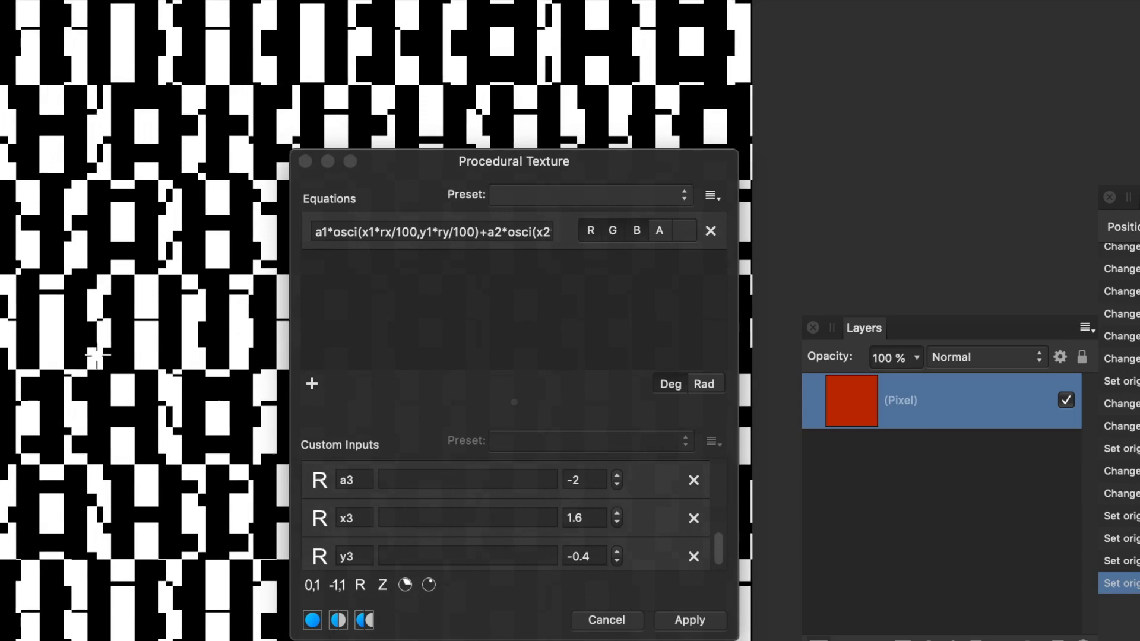
Step: Try an amplitude of -1 for a1
drag(723, 553, 713, 444)
click(600, 481)
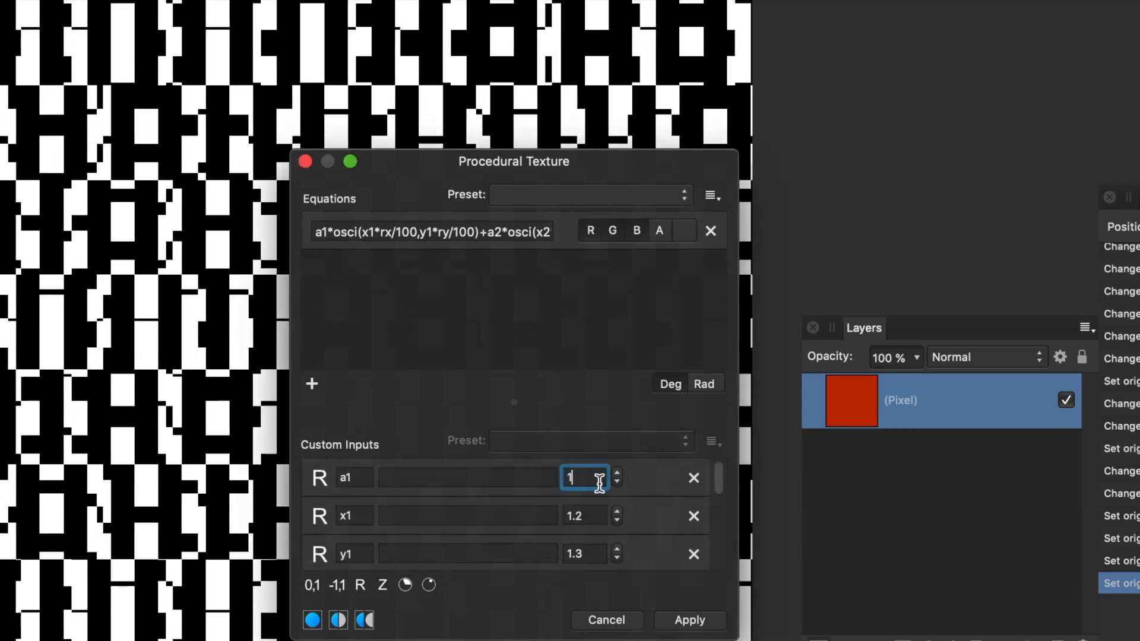
double_click(605, 481)
text(-1)
key(Return)
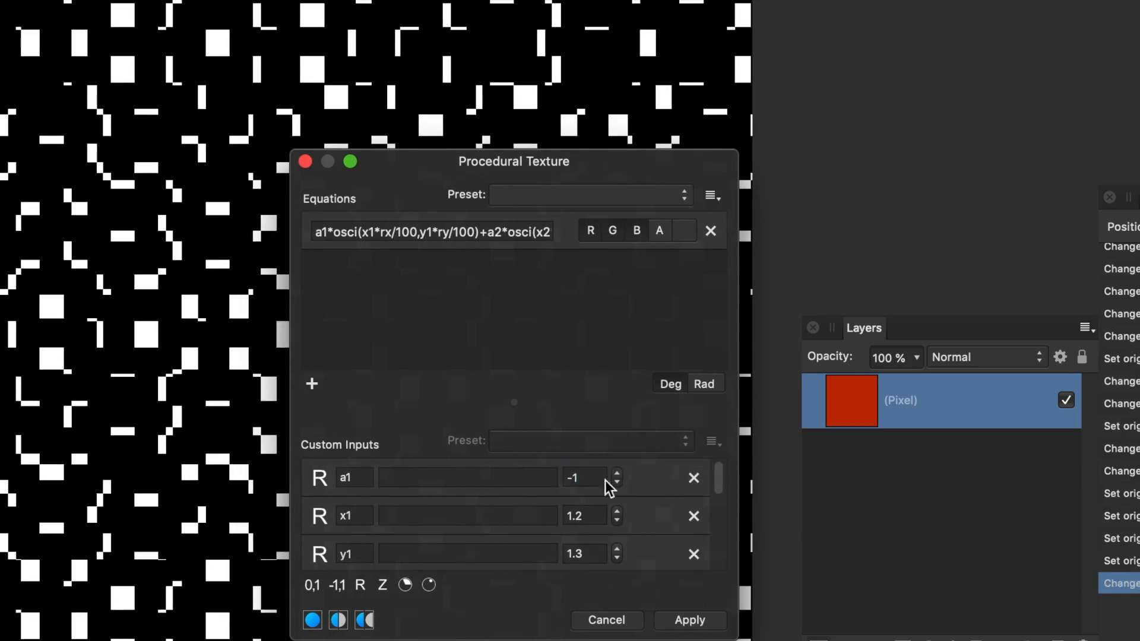
Step: Set the value of x1 to 1.4 and the value of y1 to -2.4
double_click(586, 517)
text(1.4)
key(Return)
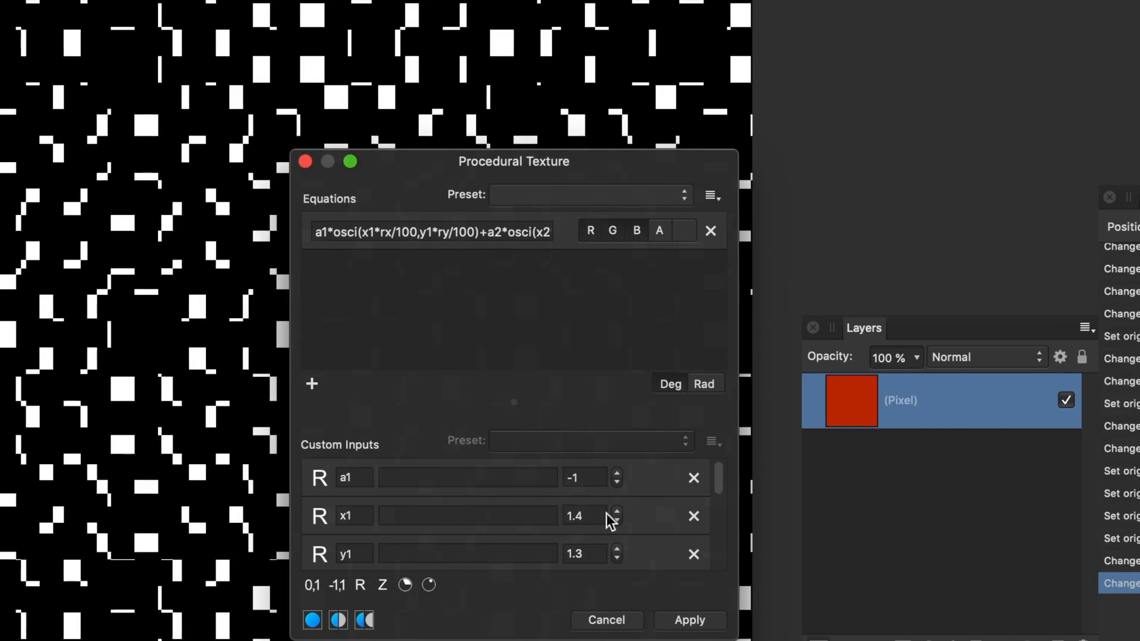
double_click(594, 553)
text(-2.4)
key(Return)
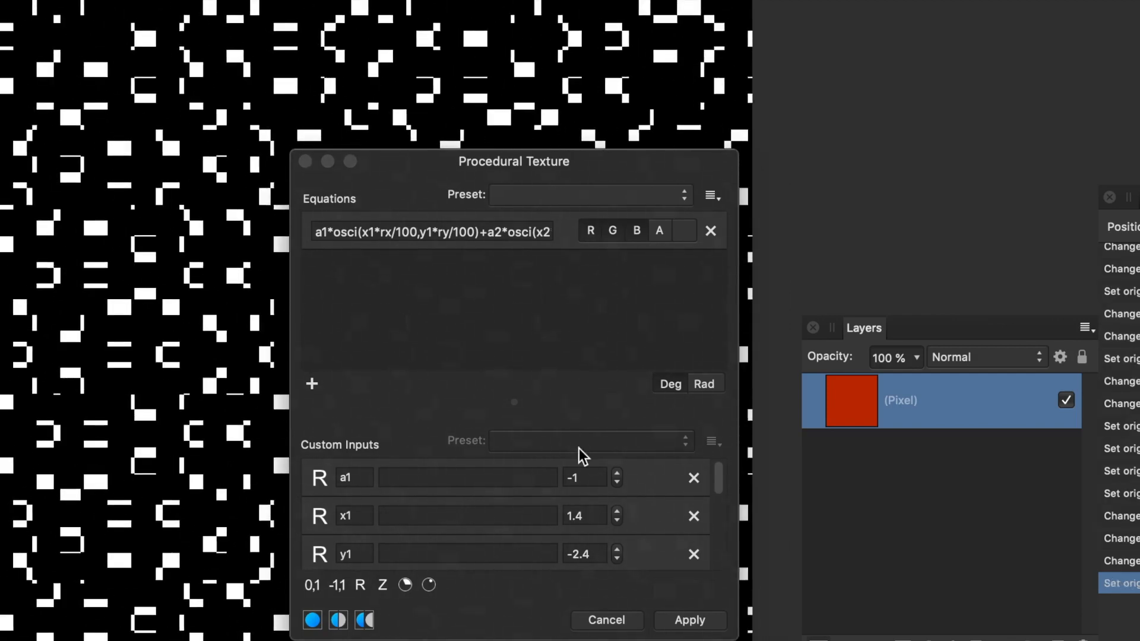
Step: Step x1 up to 3.4, then step y1 up and down until it is 0
click(617, 511)
click(617, 511)
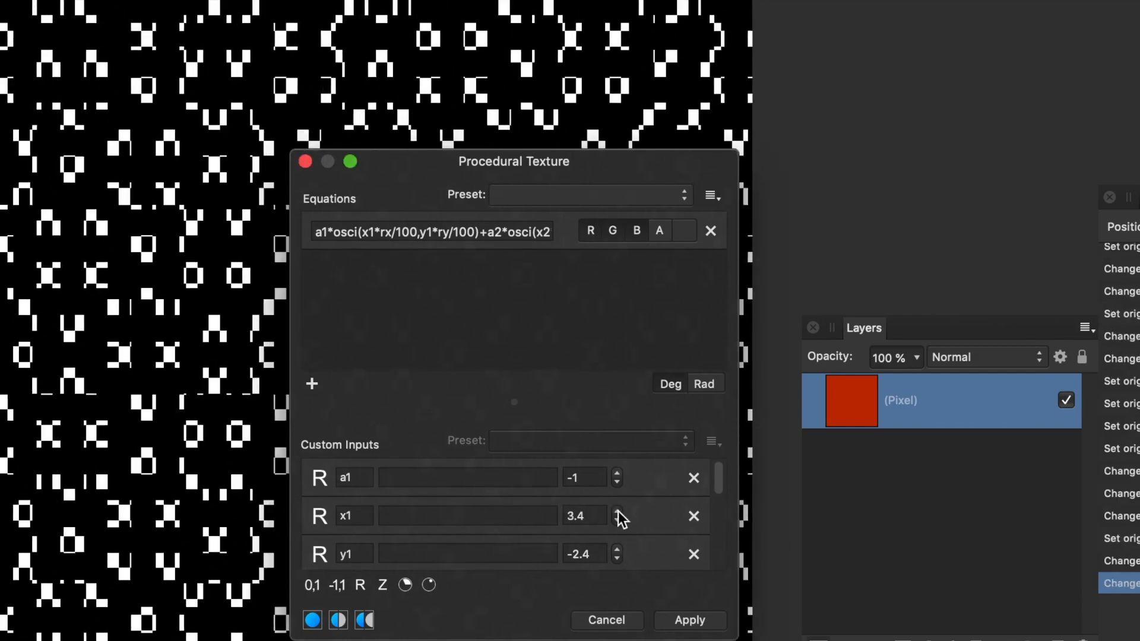
click(618, 552)
click(617, 553)
click(616, 552)
click(616, 552)
click(618, 561)
click(619, 562)
click(618, 561)
click(618, 561)
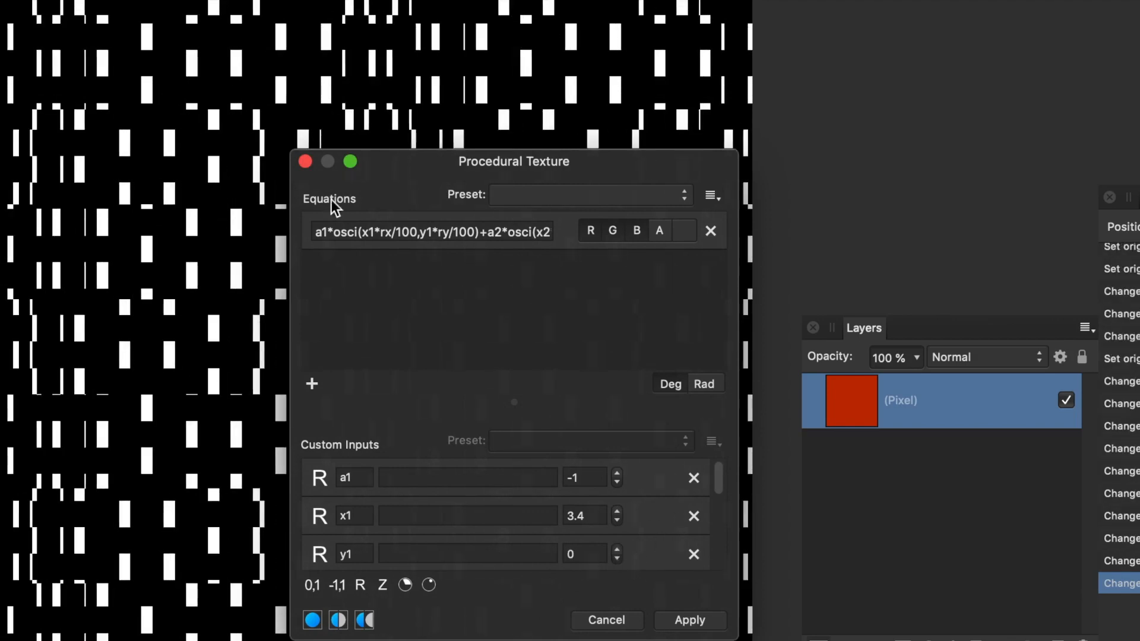
Step: Step a1 up and bring it back to 1, then shift the texture's origin left on the canvas
click(618, 474)
click(617, 474)
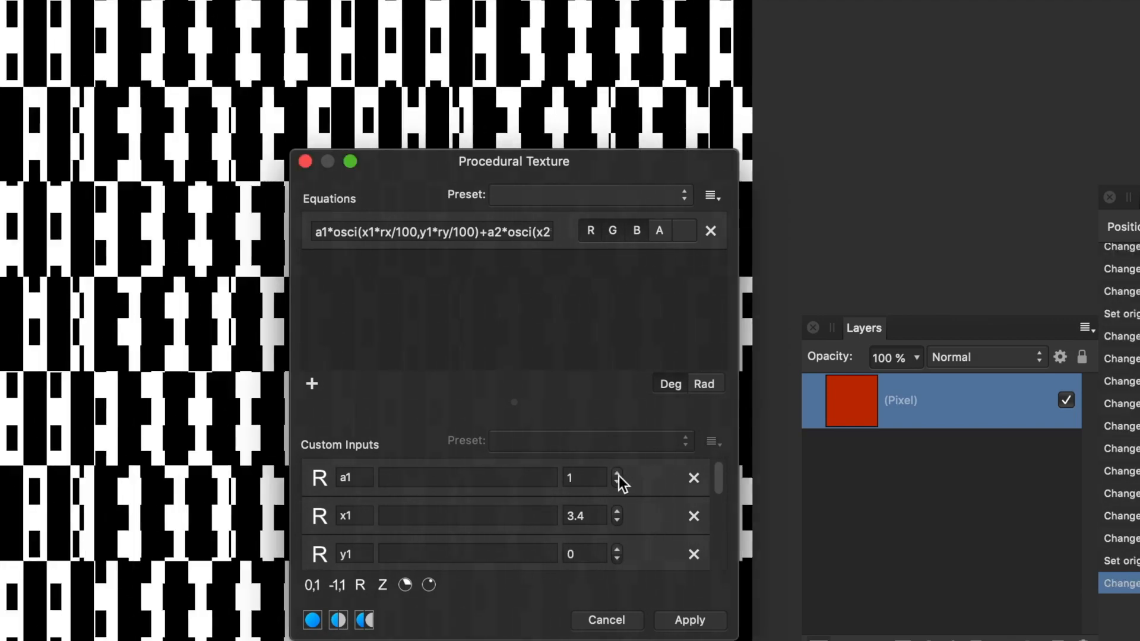
click(618, 474)
click(618, 483)
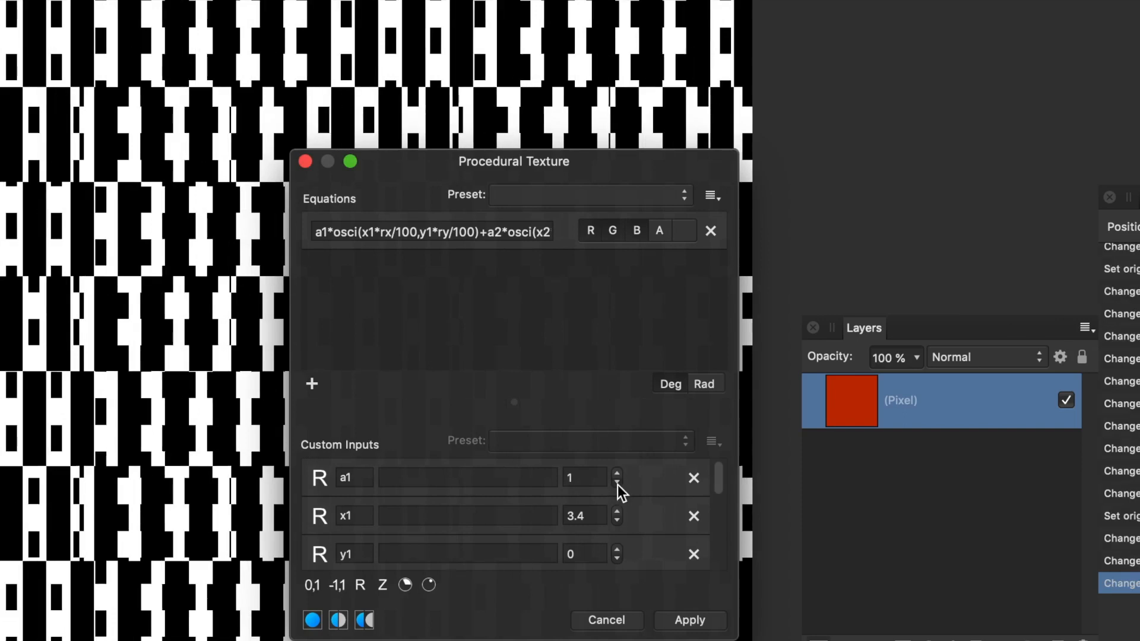
drag(193, 264, 98, 275)
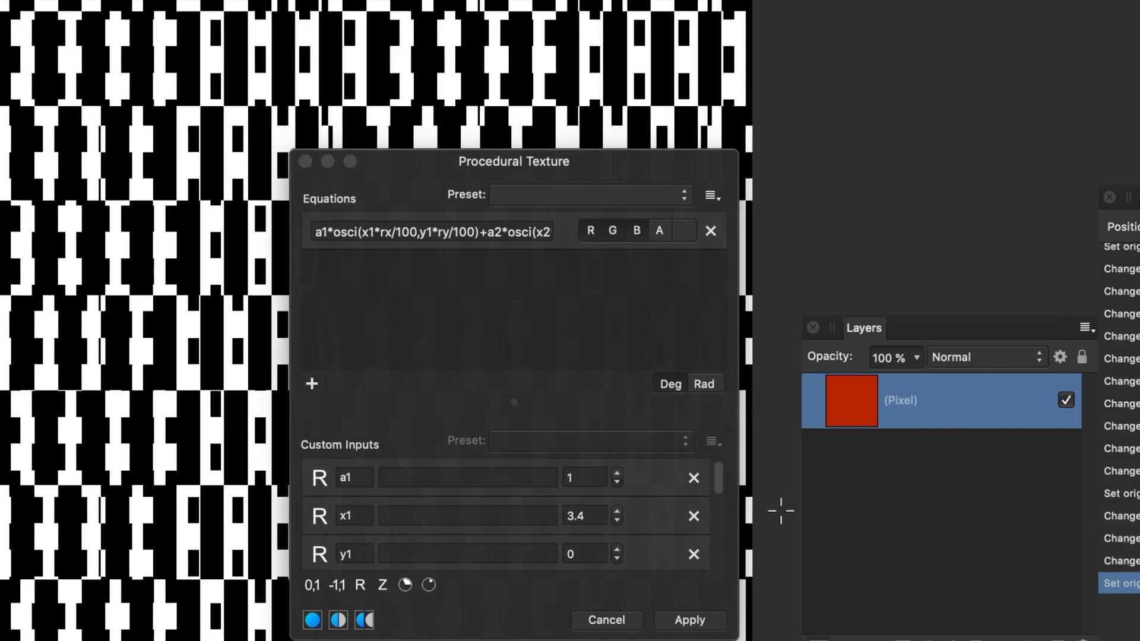
Step: Raise x2 to 4.5 and move the texture's origin left and slightly down on the canvas
drag(719, 484, 708, 523)
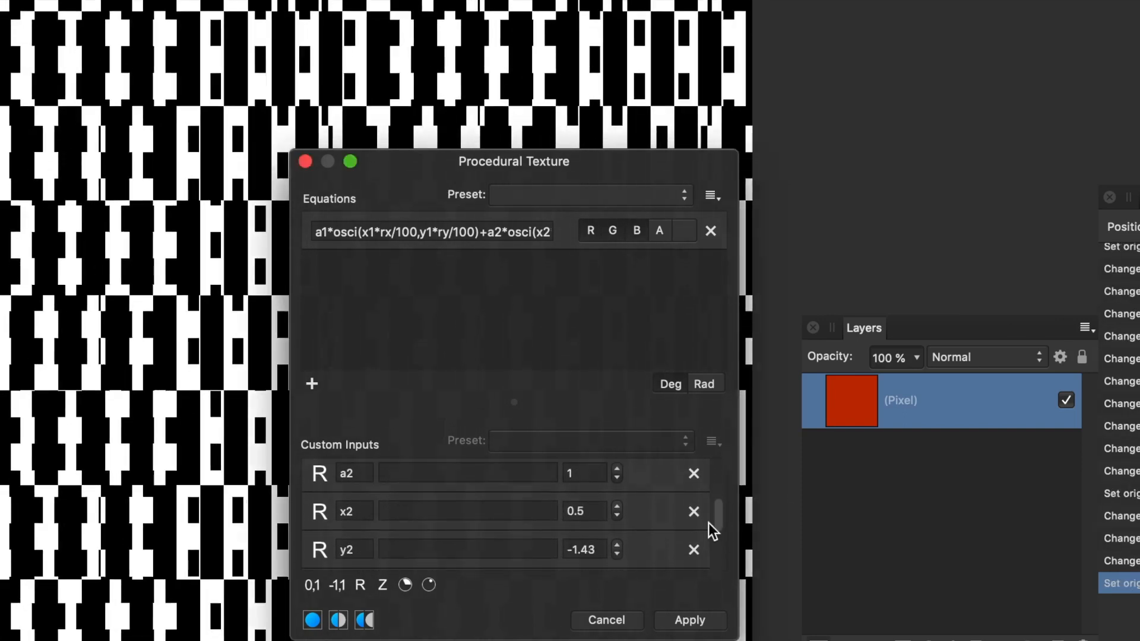
click(617, 507)
click(618, 507)
click(618, 509)
click(618, 508)
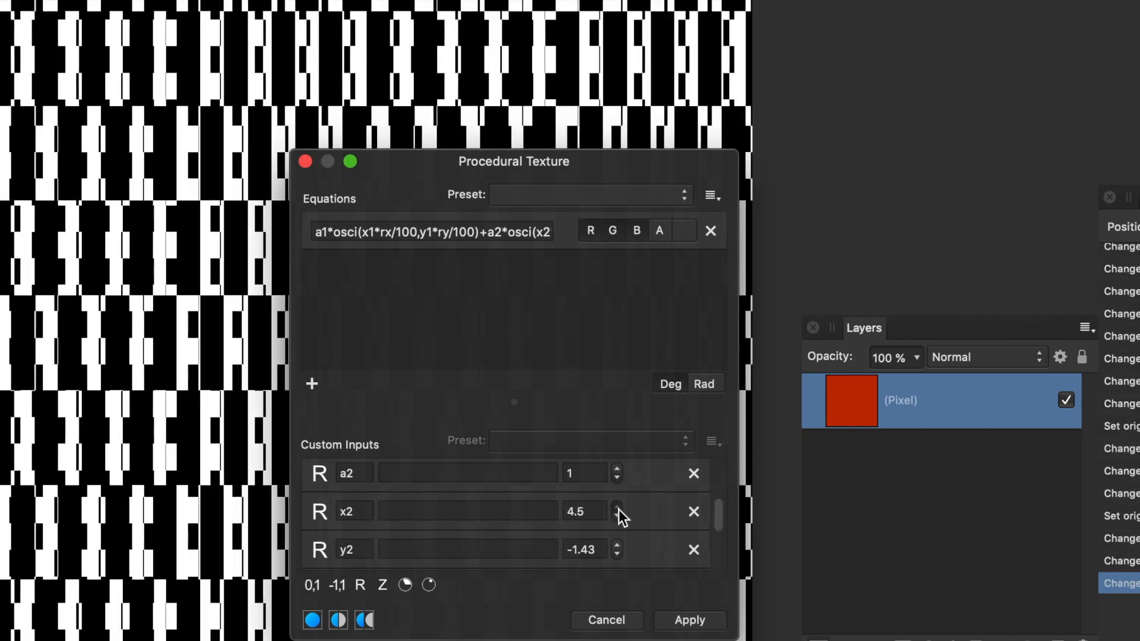
drag(110, 145, 48, 183)
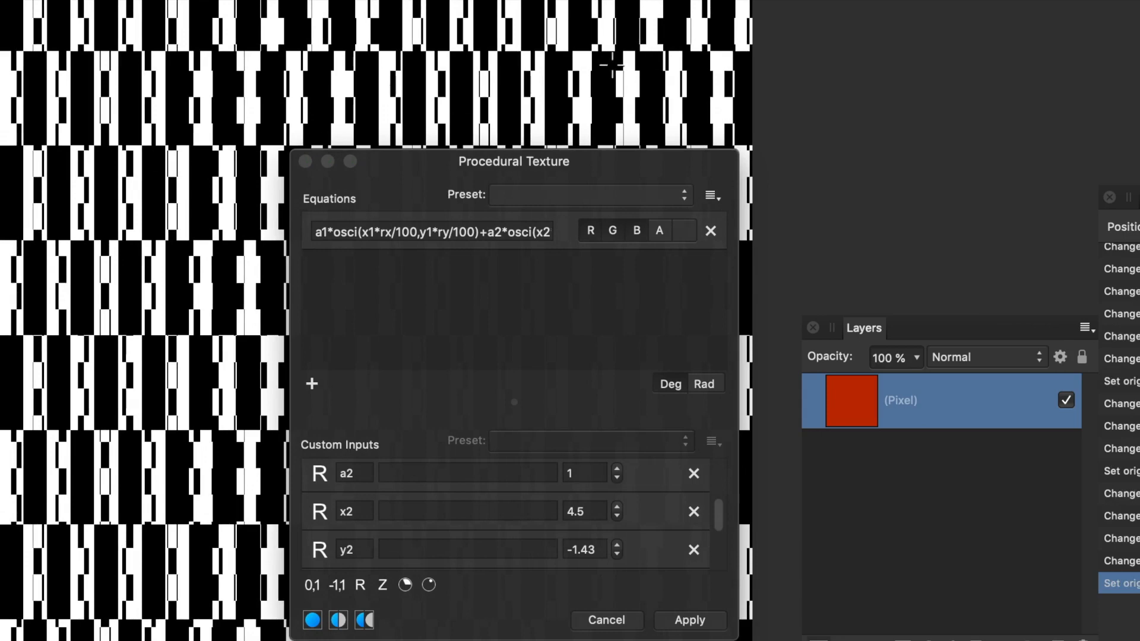
Step: Save the equation as a preset named Mono 2 in the Monochrome patterns category
click(718, 201)
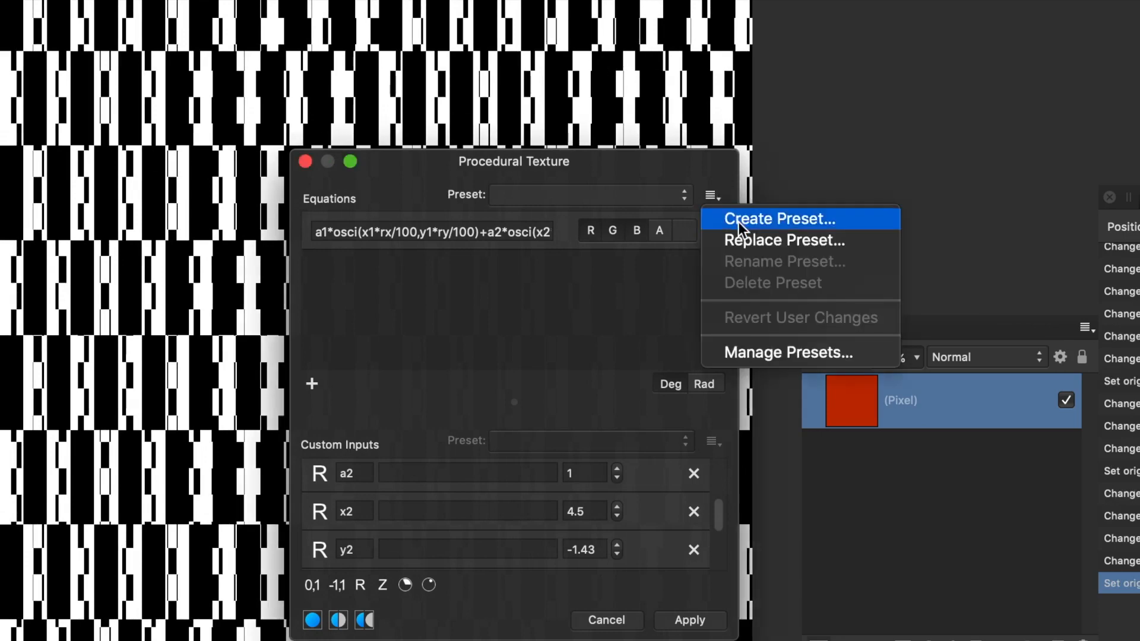
click(739, 222)
text(Mono 2)
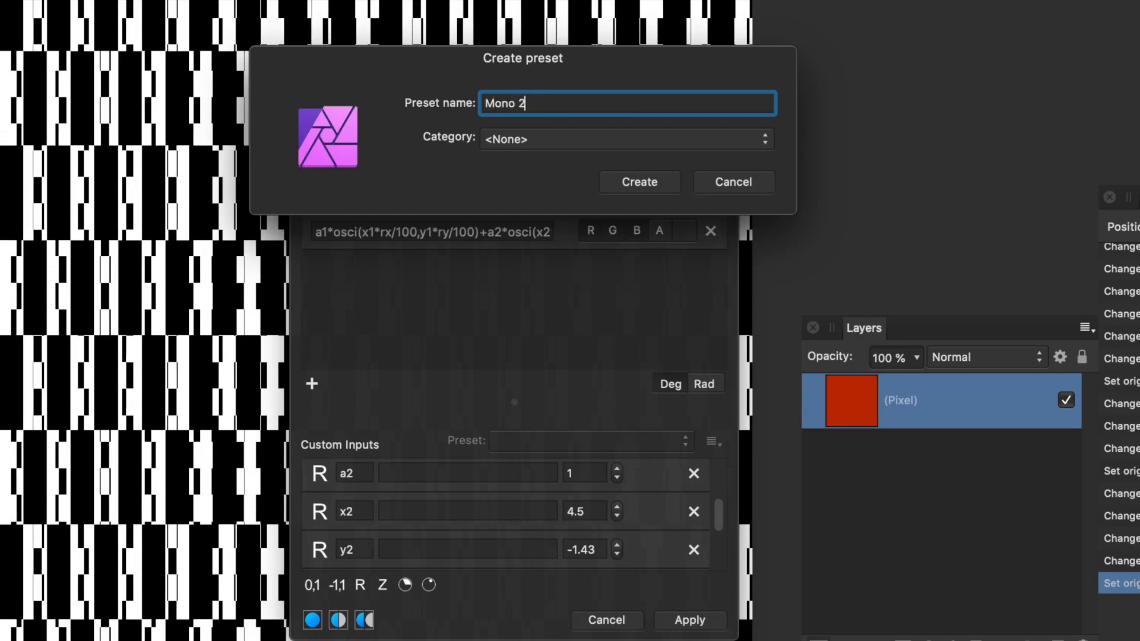
click(514, 140)
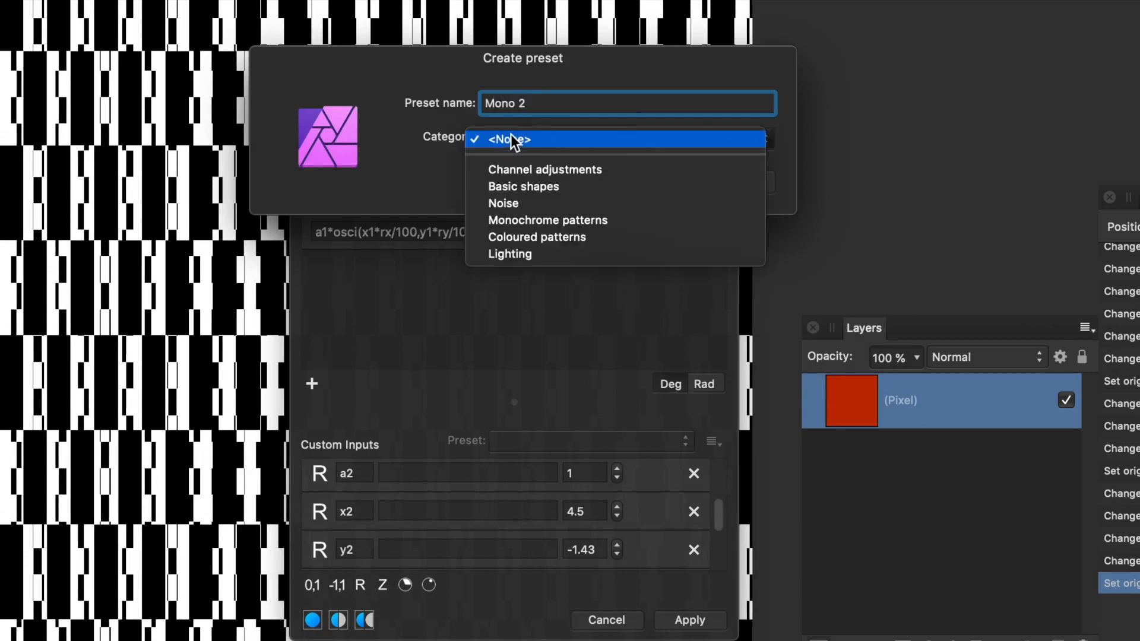
click(530, 218)
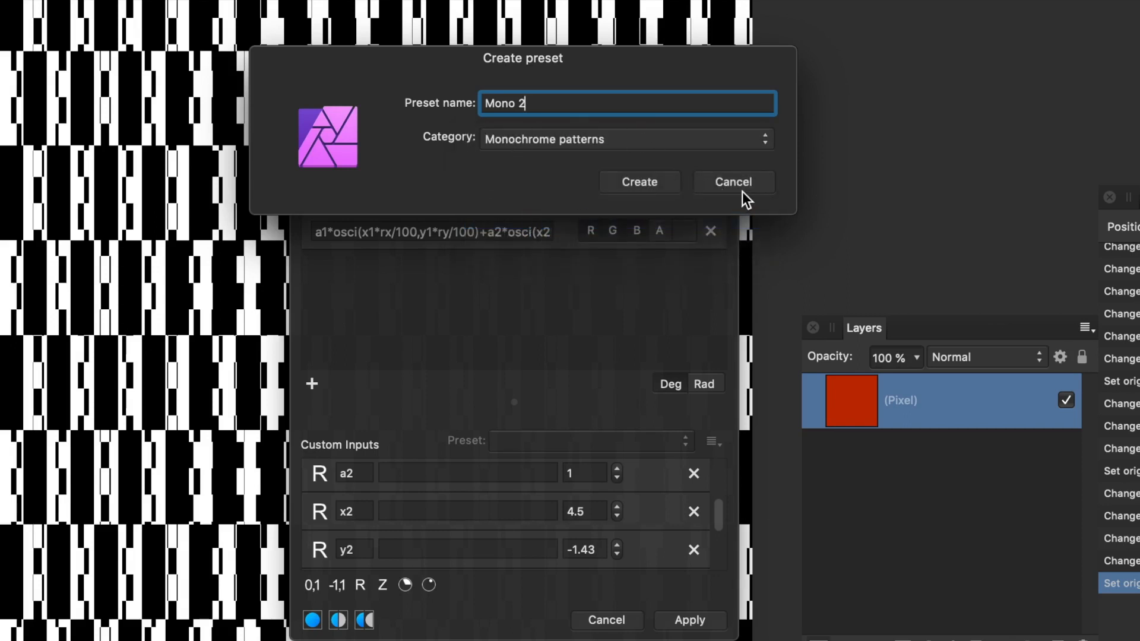
click(645, 184)
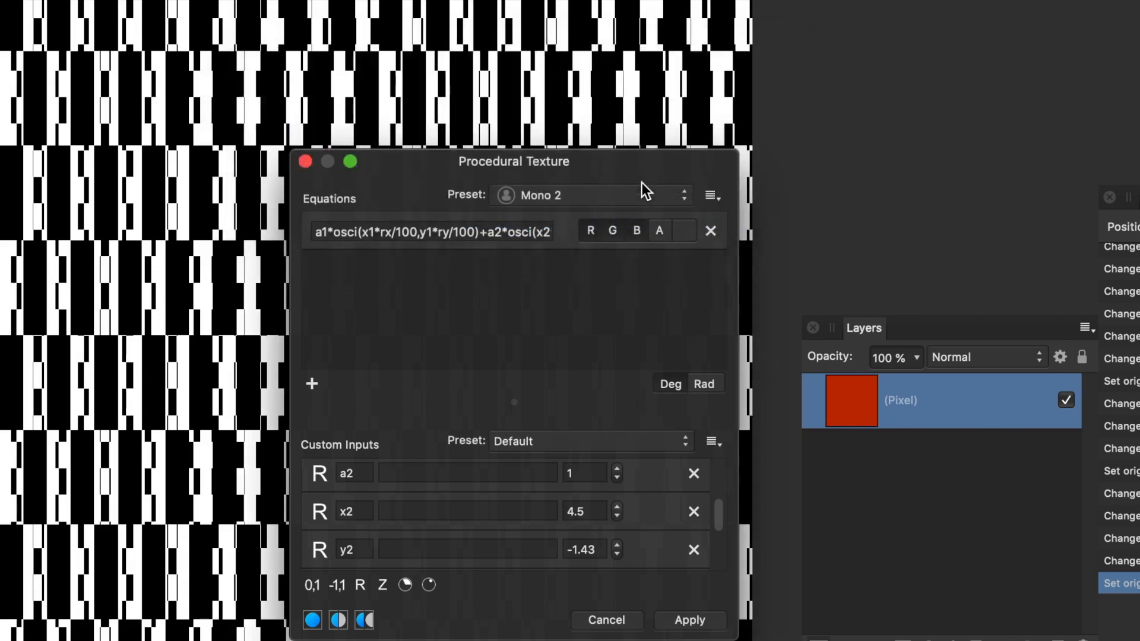
Step: Select the Mono 2 preset from the saved presets and apply the procedural texture to the pixel layer
click(559, 196)
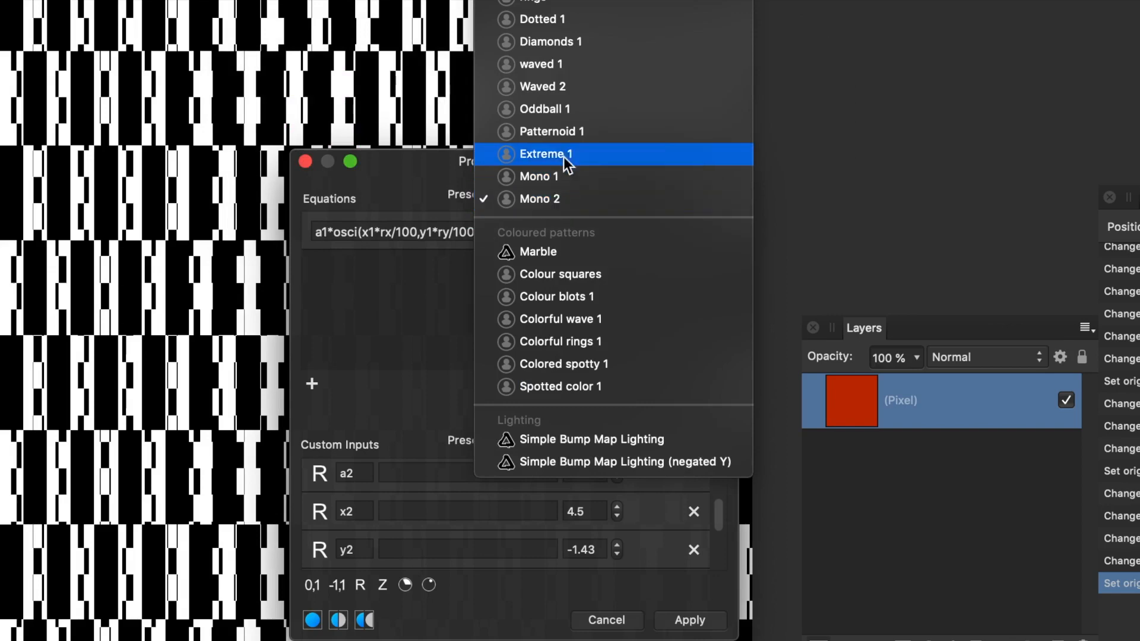
click(560, 198)
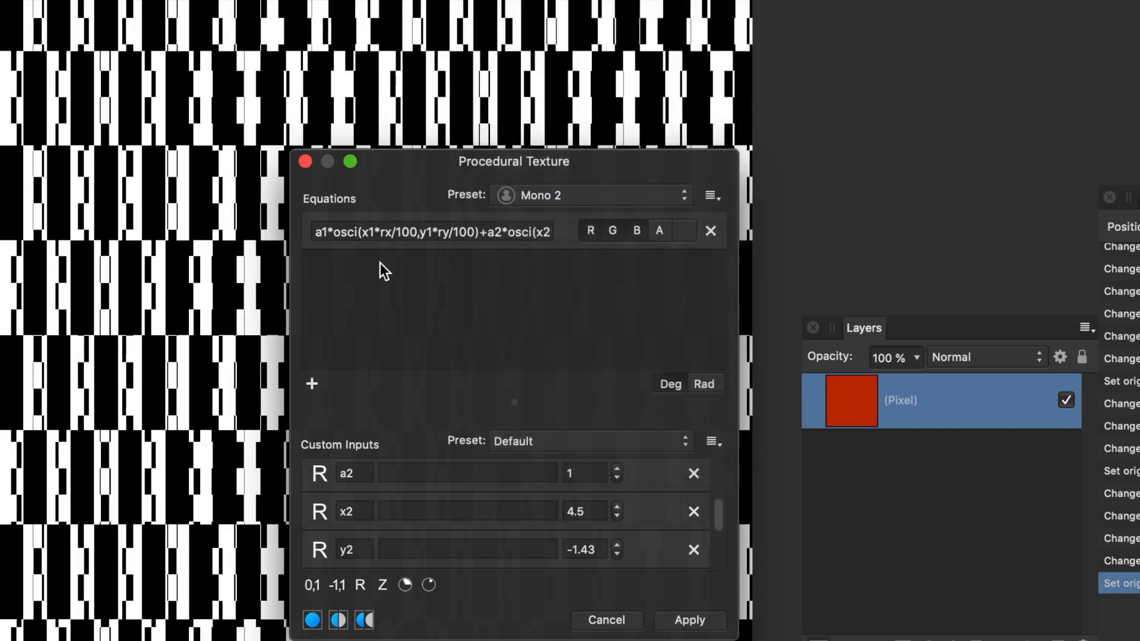
click(700, 625)
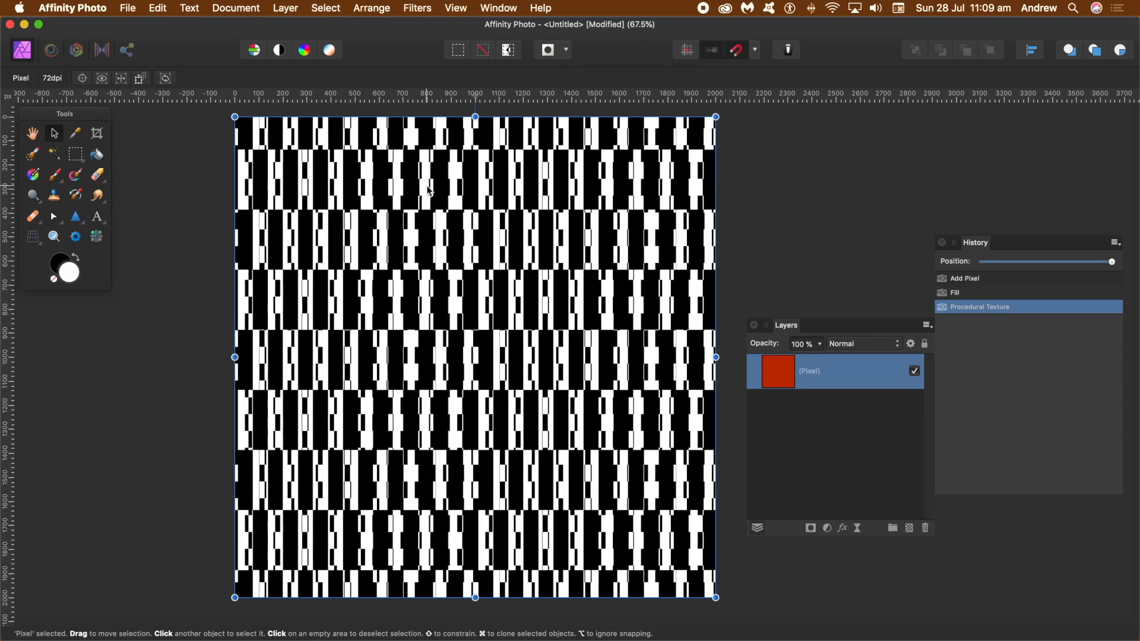
Step: Start the Deform filter on the textured pixel layer and add four handles around the middle of the canvas
click(417, 9)
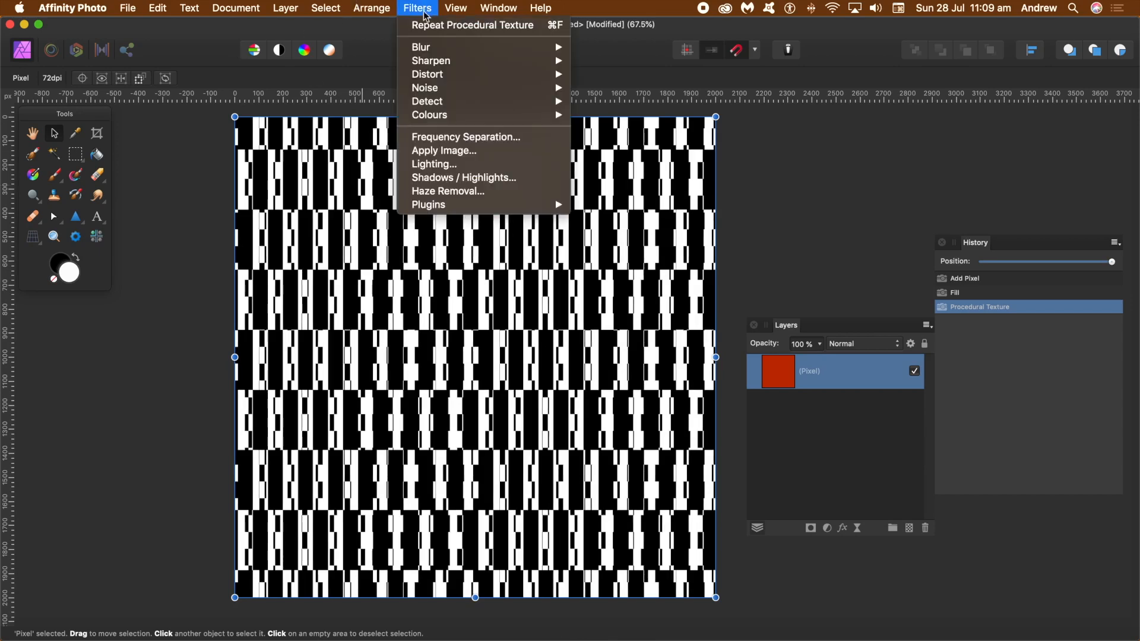
mouse_move(452, 74)
click(606, 74)
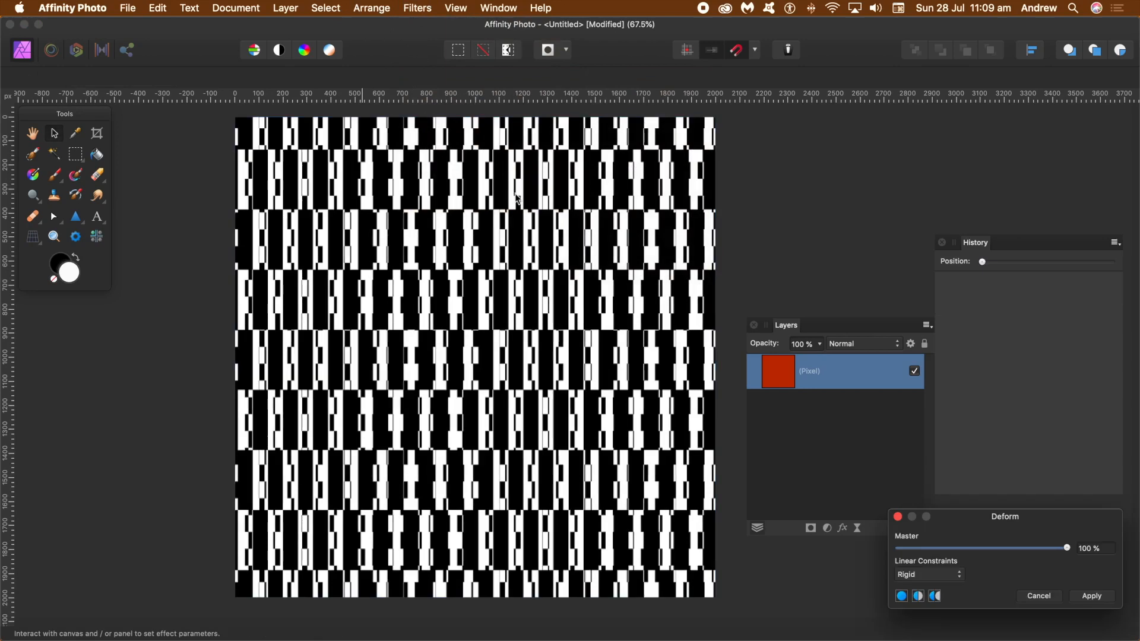
click(365, 238)
click(583, 295)
click(504, 424)
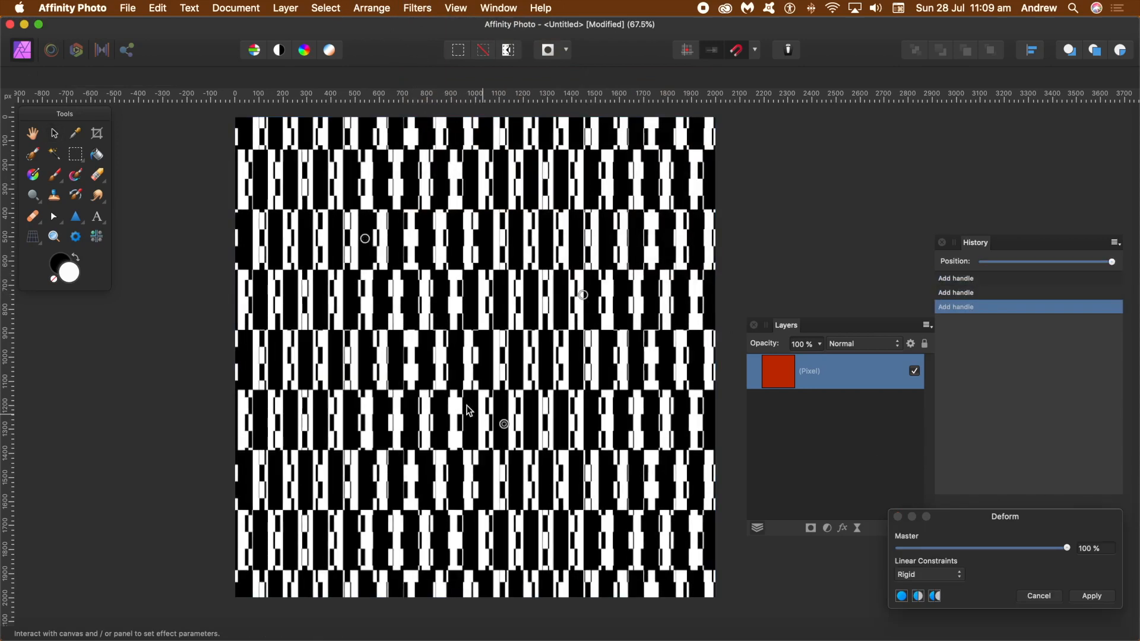
click(348, 411)
Step: Pull the four Deform handles outward toward the canvas edges to warp the stripes, and apply the distortion
drag(1009, 520, 574, 434)
drag(349, 411, 231, 496)
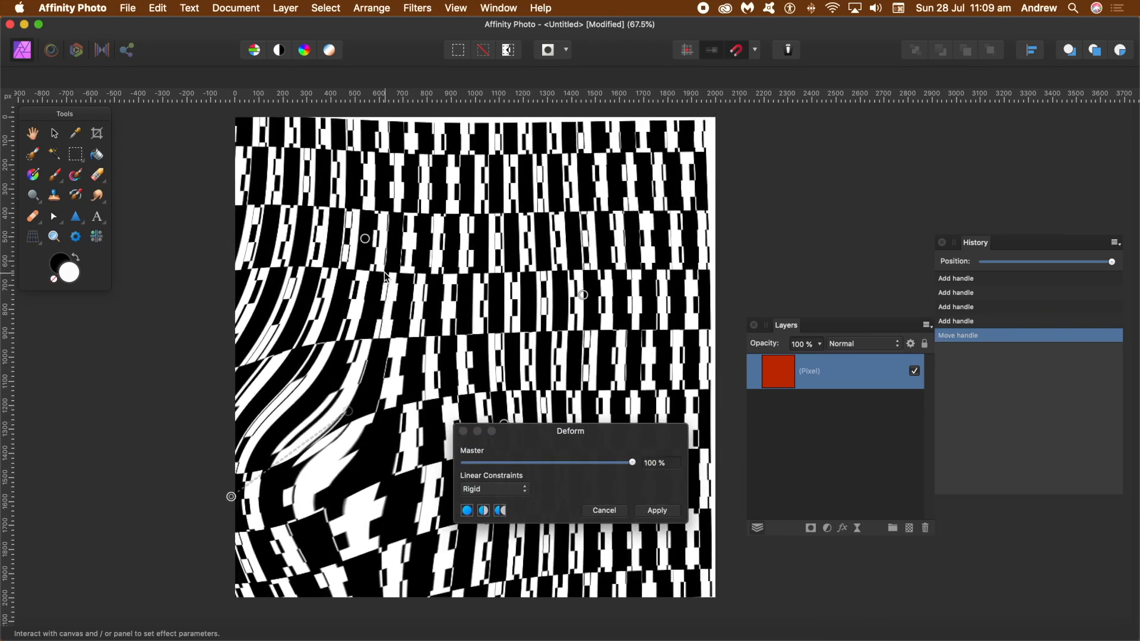
drag(367, 240, 251, 69)
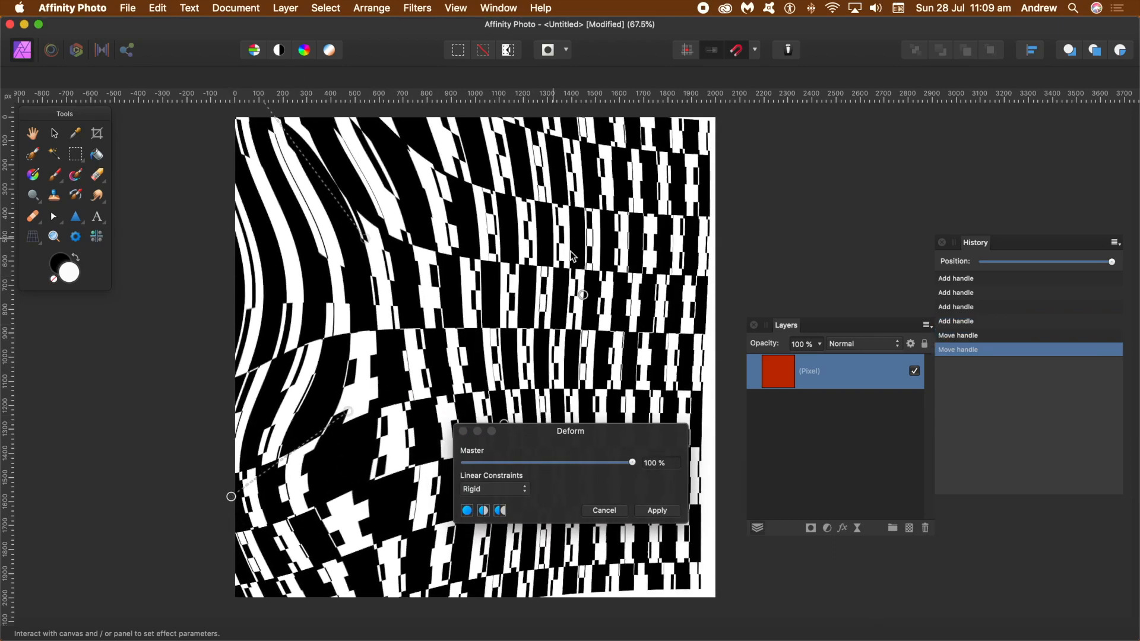
drag(584, 296, 612, 272)
drag(671, 205, 675, 203)
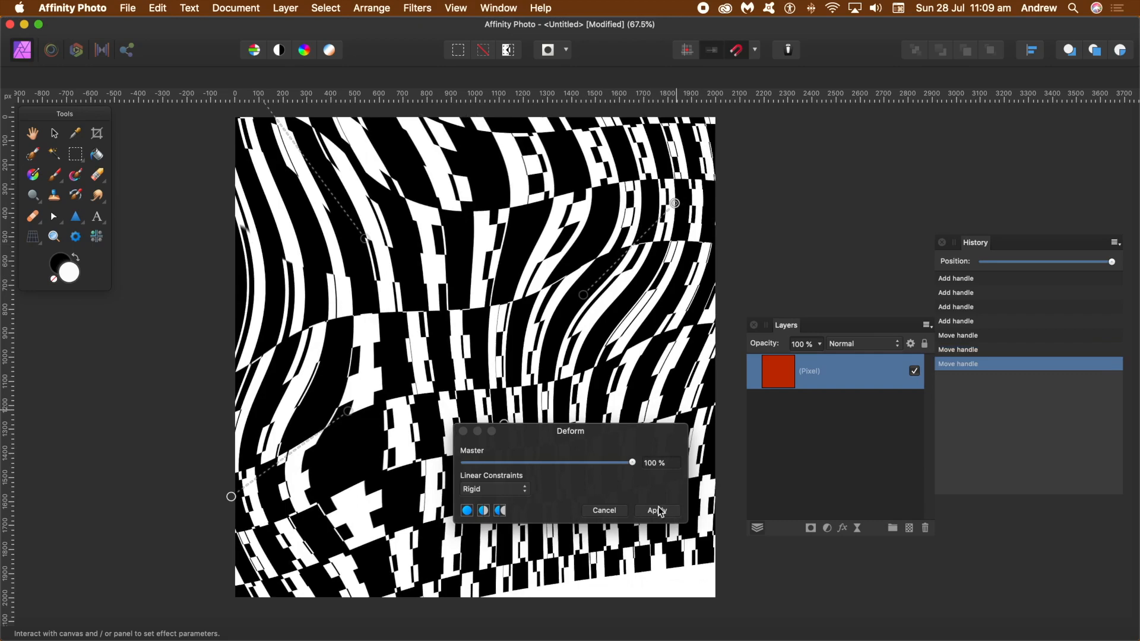
drag(505, 422, 441, 527)
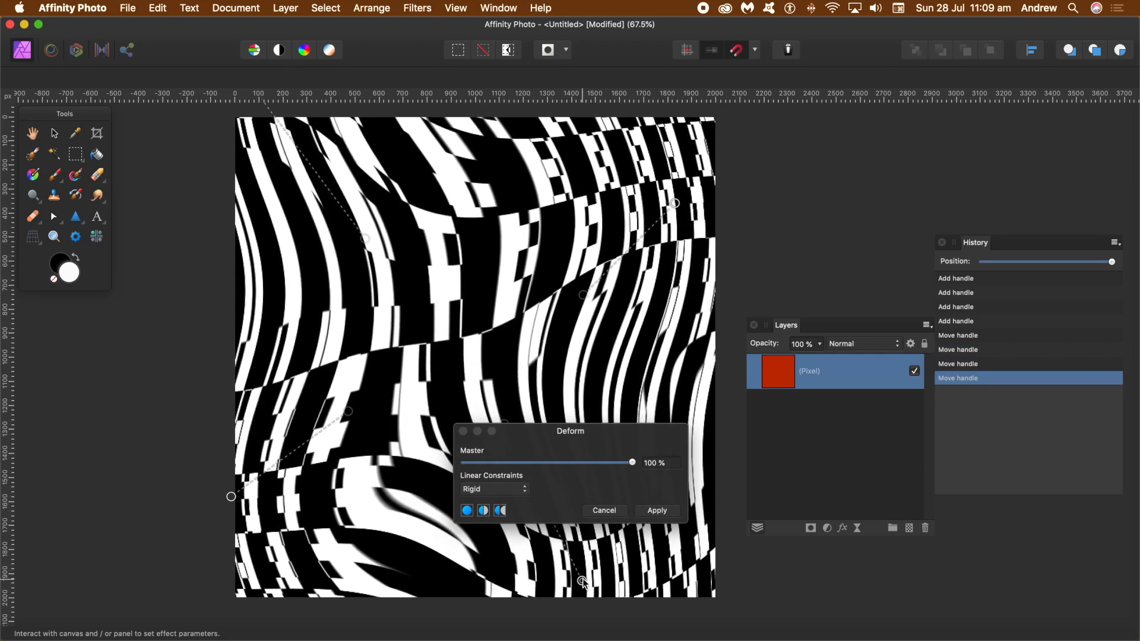
click(656, 511)
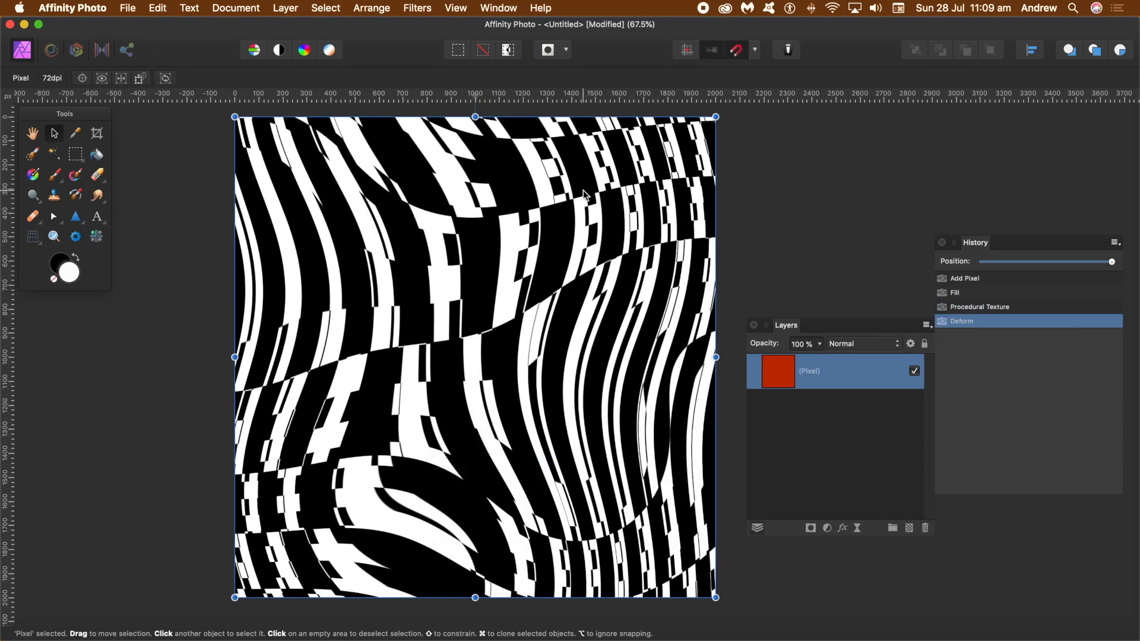
Step: Add a live Procedural Texture filter to the deformed pixel layer and load the Mono 2 preset
drag(782, 331, 705, 296)
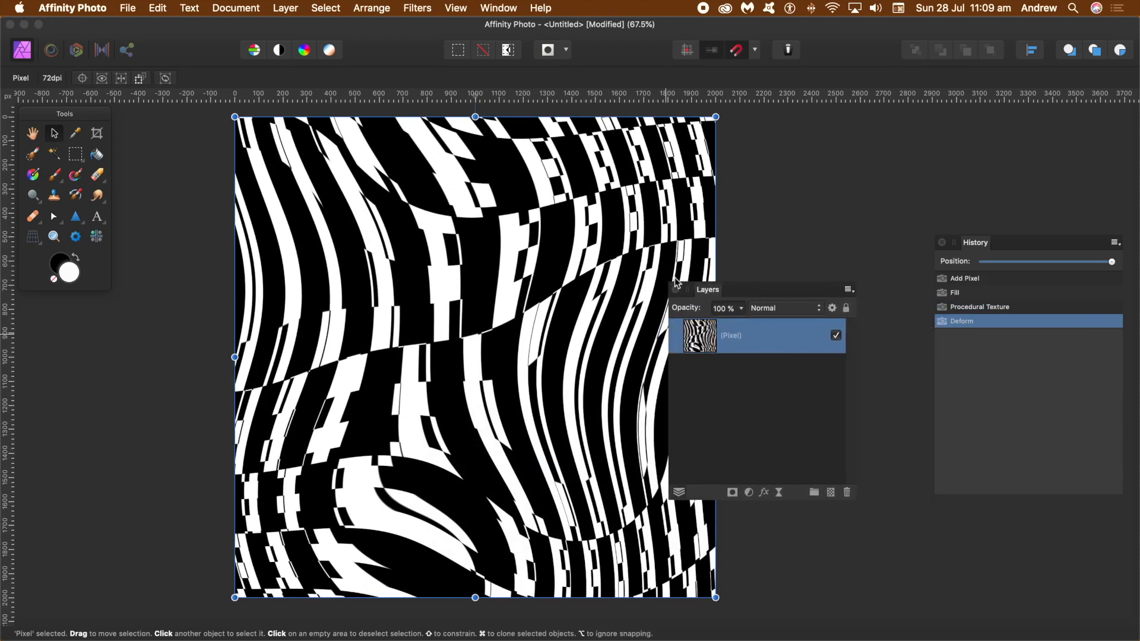
click(289, 11)
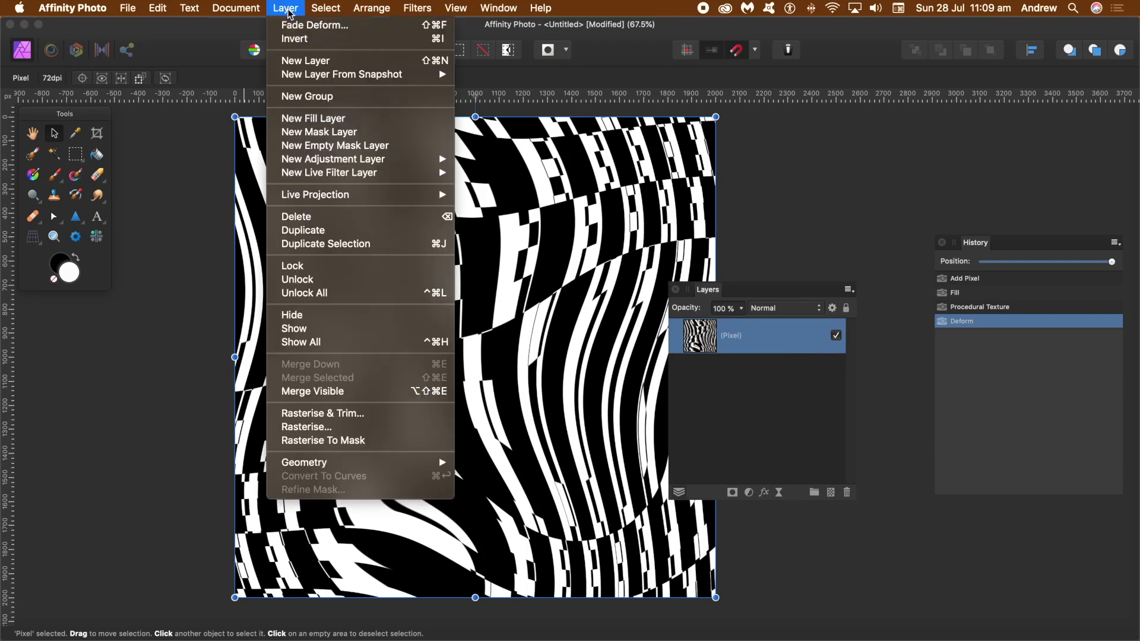
mouse_move(380, 172)
mouse_move(477, 186)
mouse_move(472, 230)
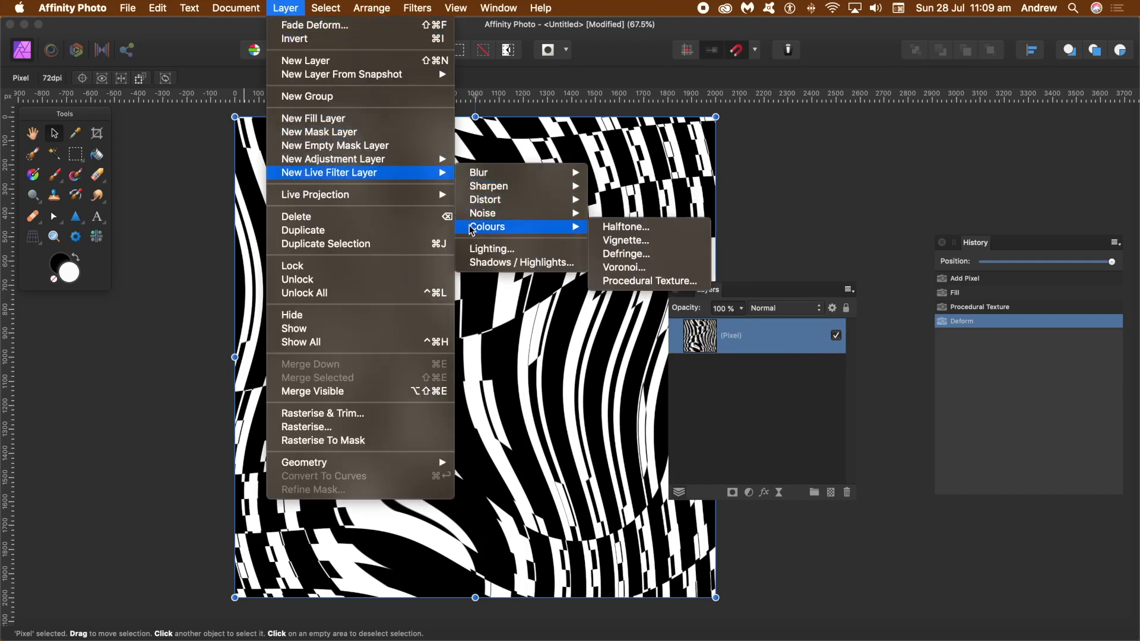
click(648, 281)
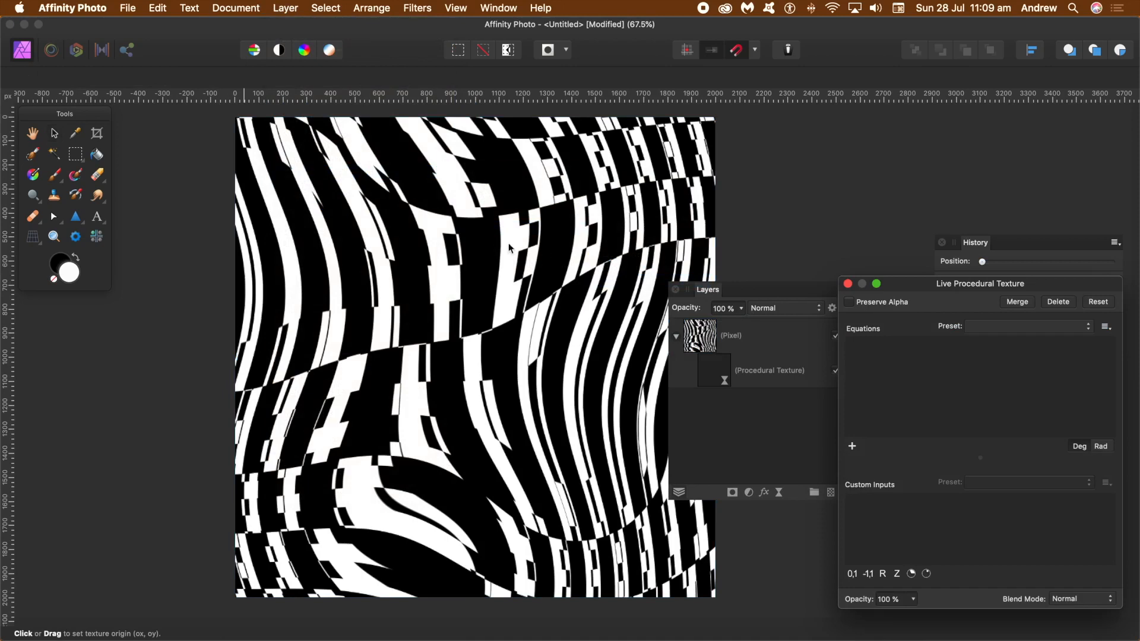
drag(927, 289, 366, 203)
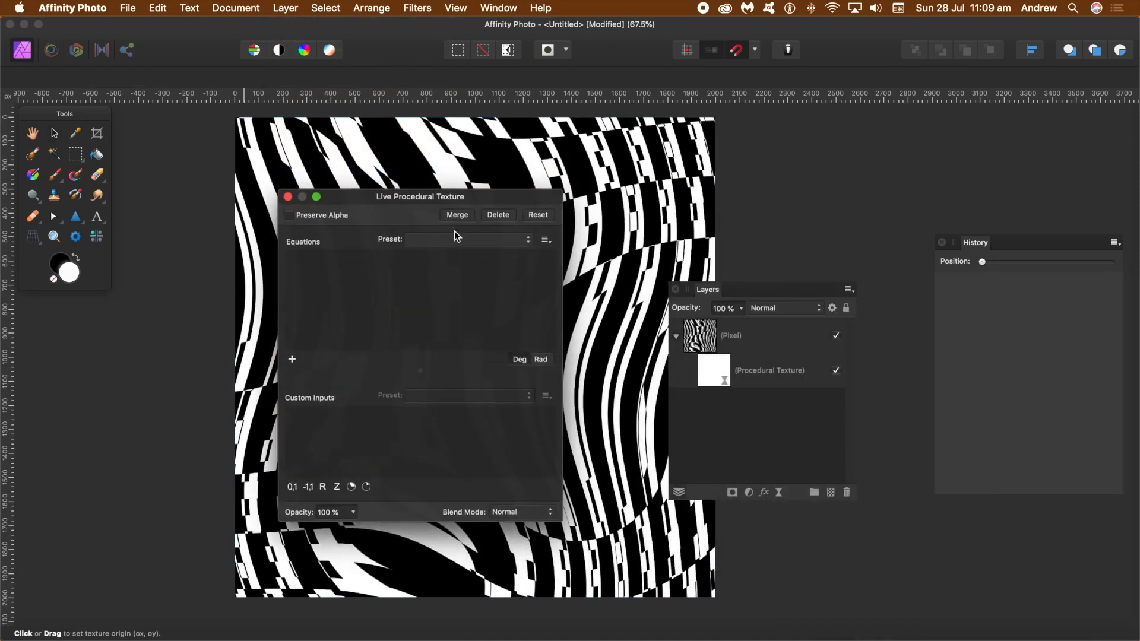
click(457, 234)
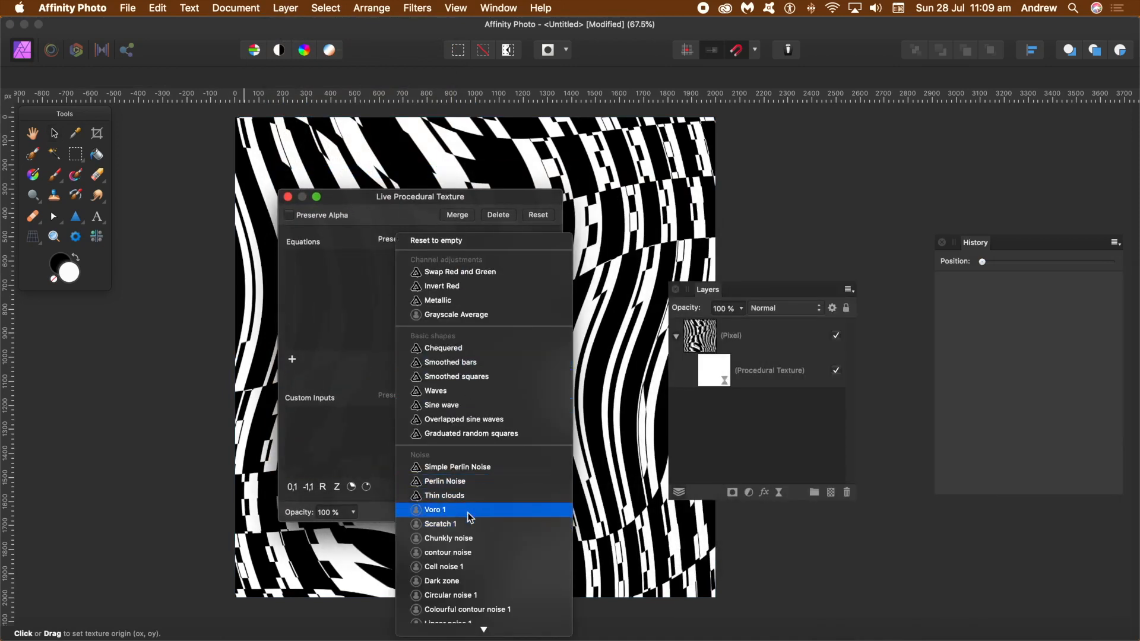
mouse_move(462, 639)
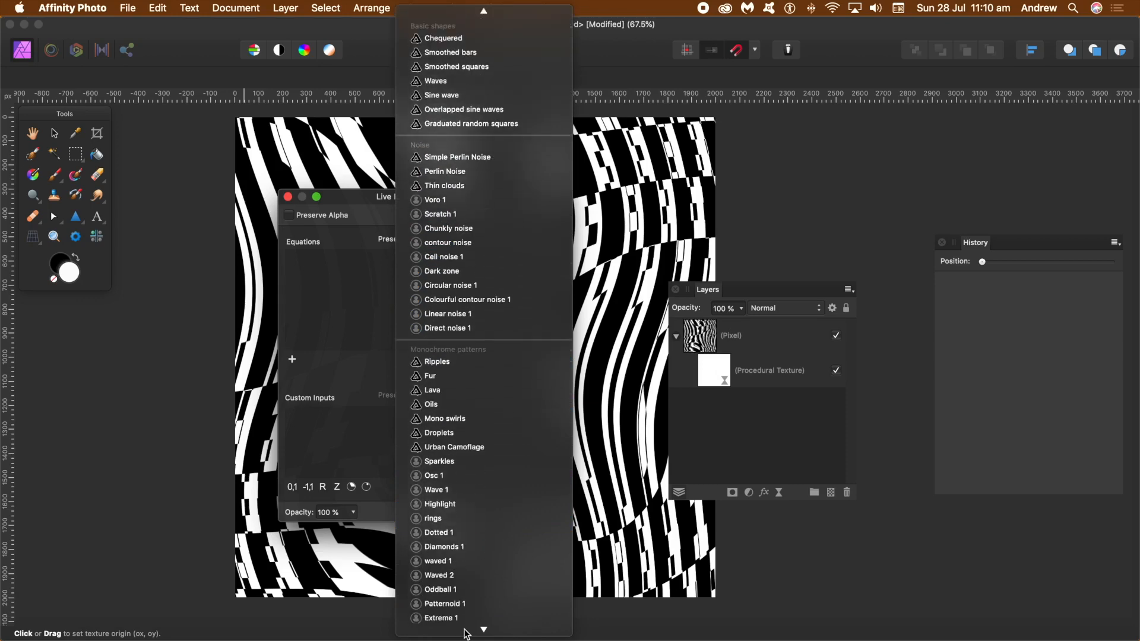
click(455, 529)
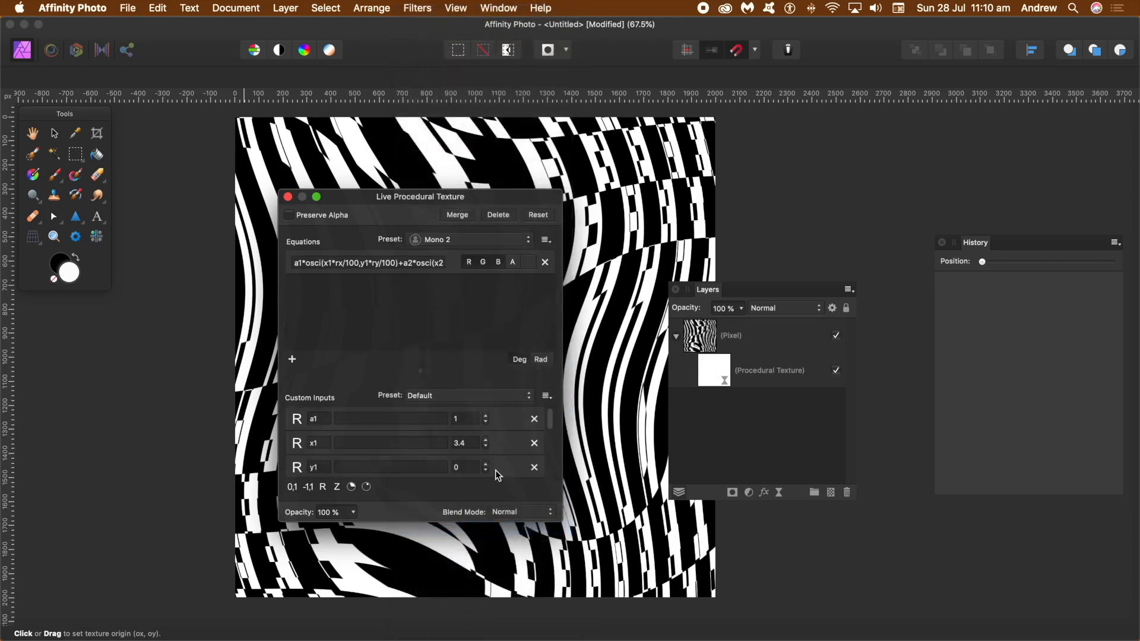
Step: Try other blend modes for the live procedural texture and settle on Difference
drag(369, 197, 502, 153)
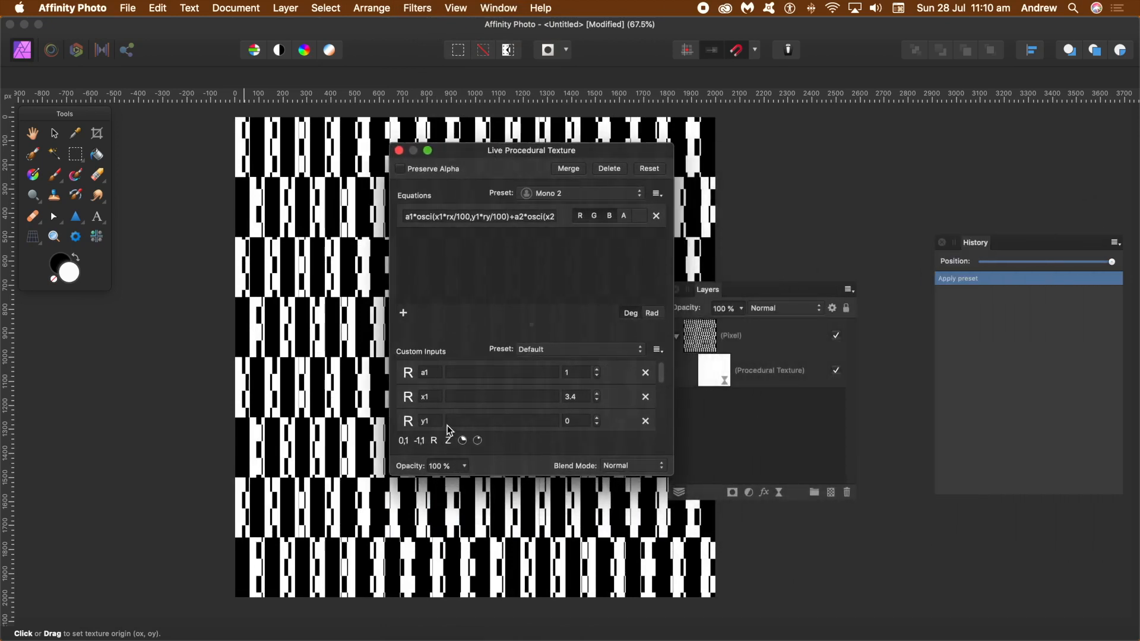
click(614, 468)
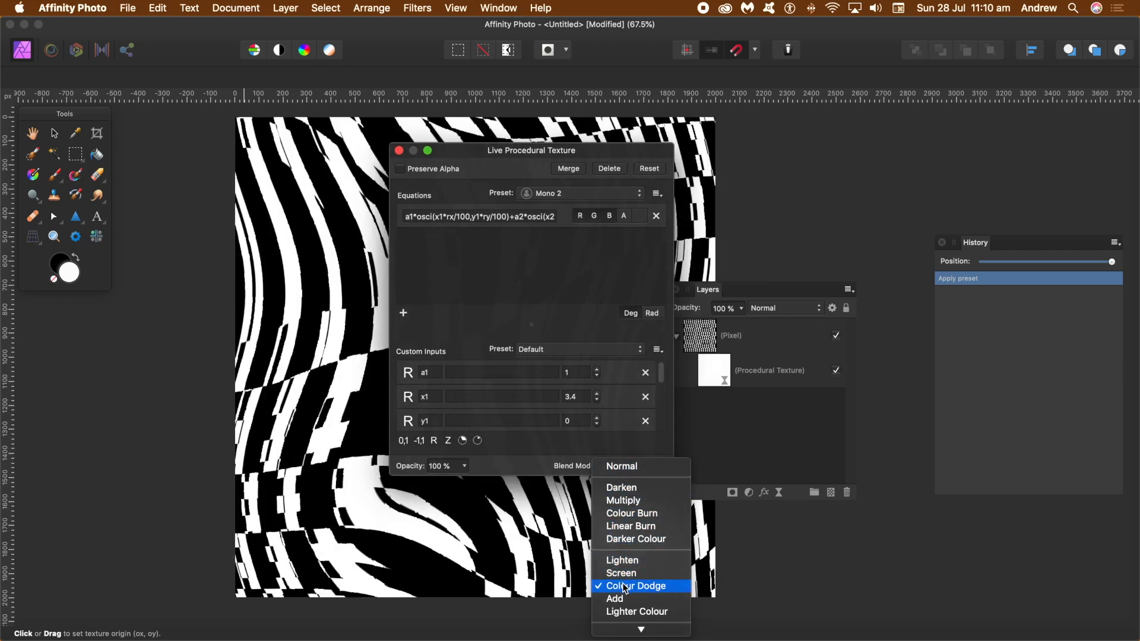
mouse_move(621, 639)
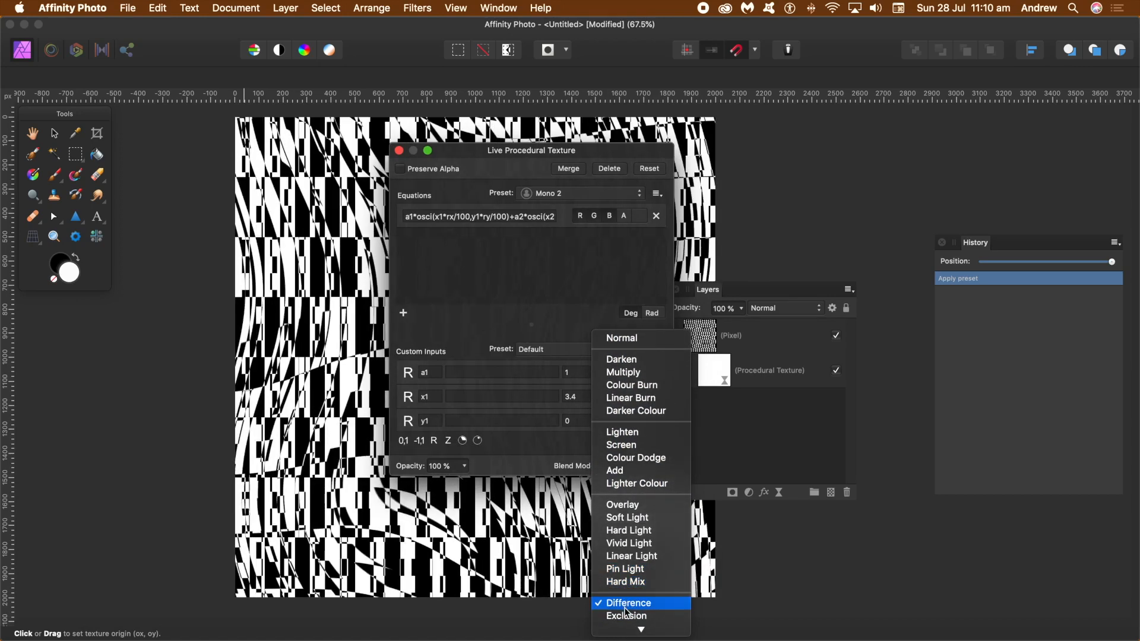
click(627, 606)
drag(468, 152, 515, 173)
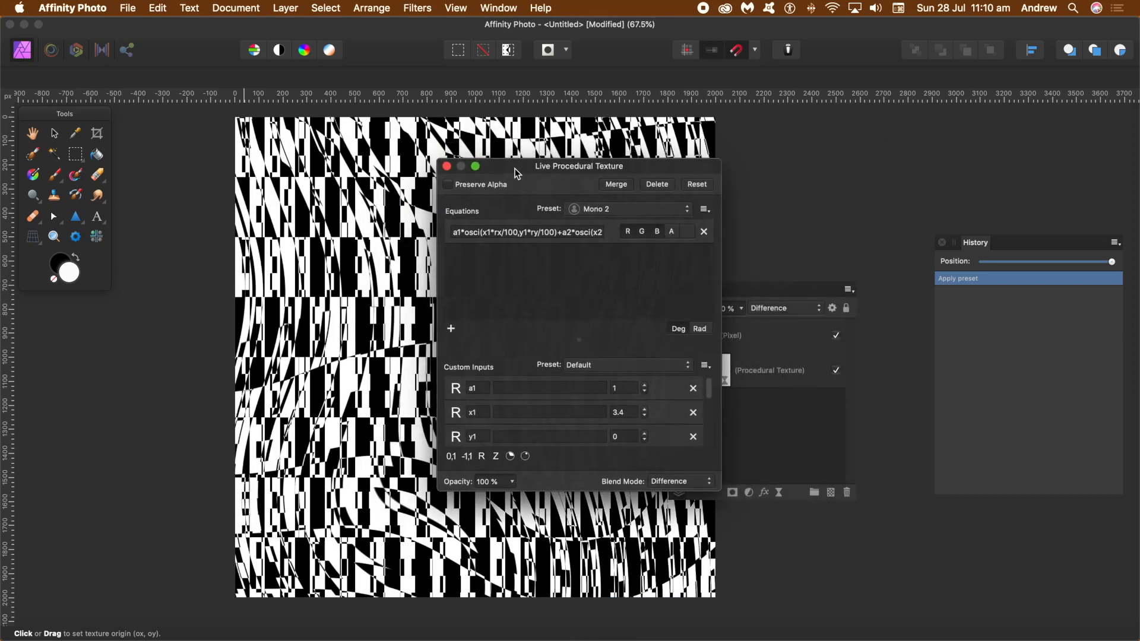
Step: Set the live texture's custom inputs x1 to 1.2 and y1 to 3
click(633, 414)
double_click(634, 413)
text(1.2)
key(Tab)
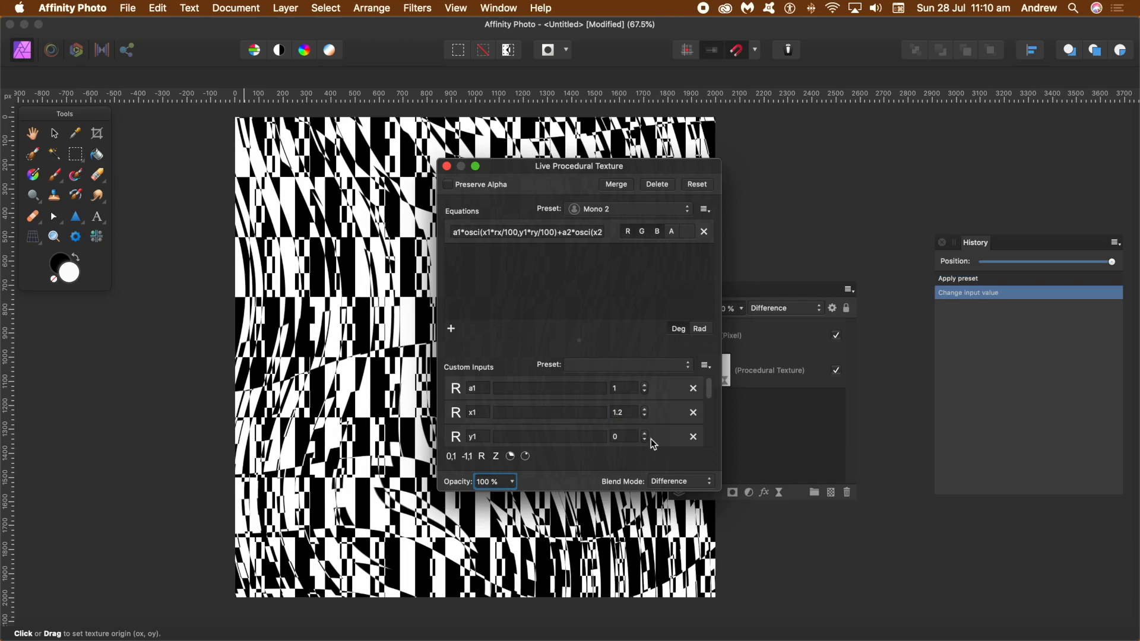
click(645, 434)
click(645, 434)
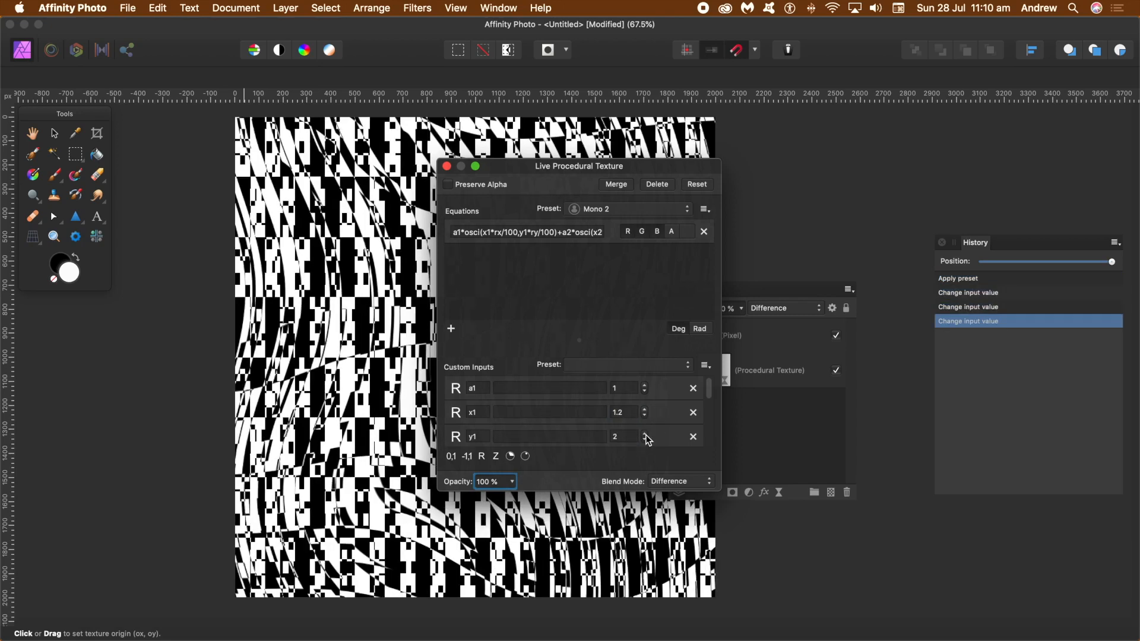
click(645, 434)
mouse_move(493, 169)
mouse_down()
mouse_move(562, 177)
mouse_move(499, 187)
mouse_up()
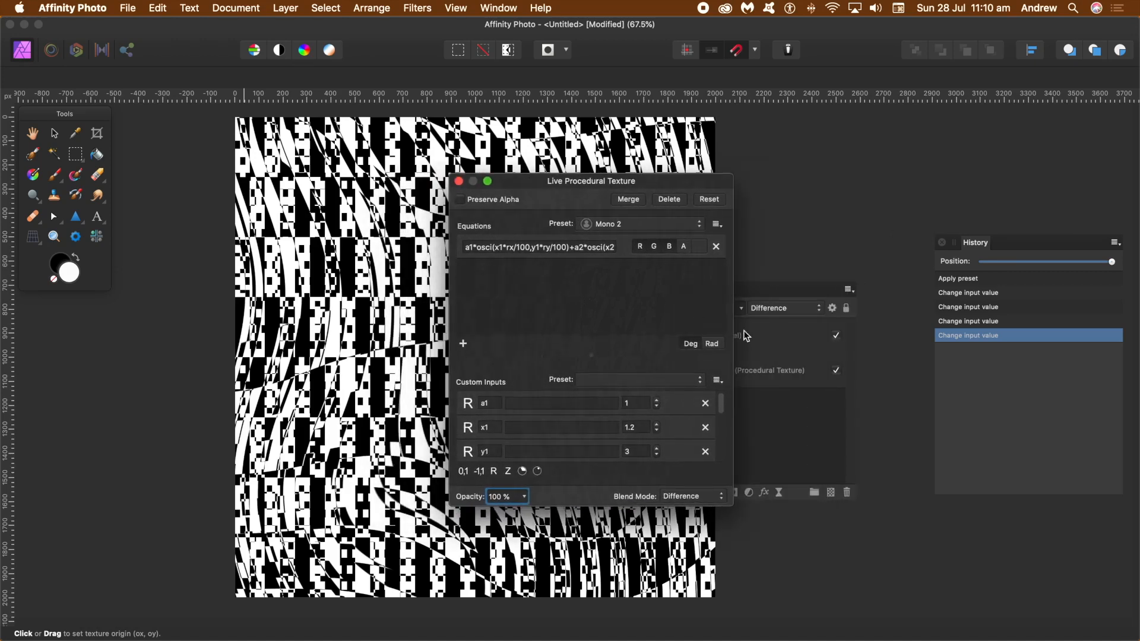
Step: Save the custom input values as a values preset named Mono 2.1 and close the live procedural texture settings
click(722, 385)
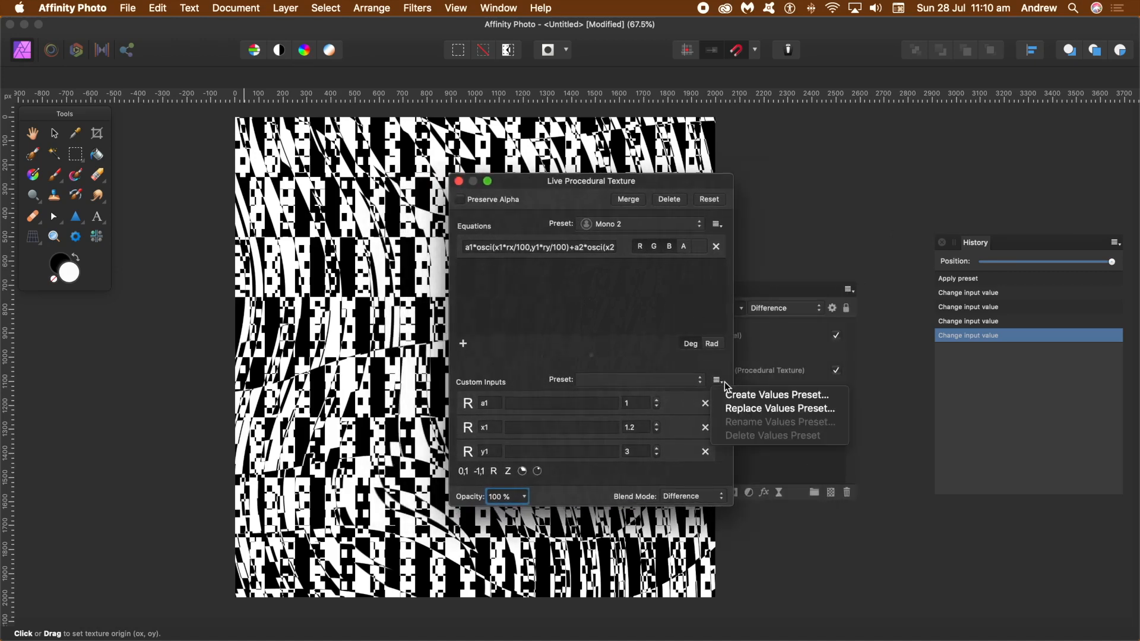
click(752, 396)
text(Mono 2.1)
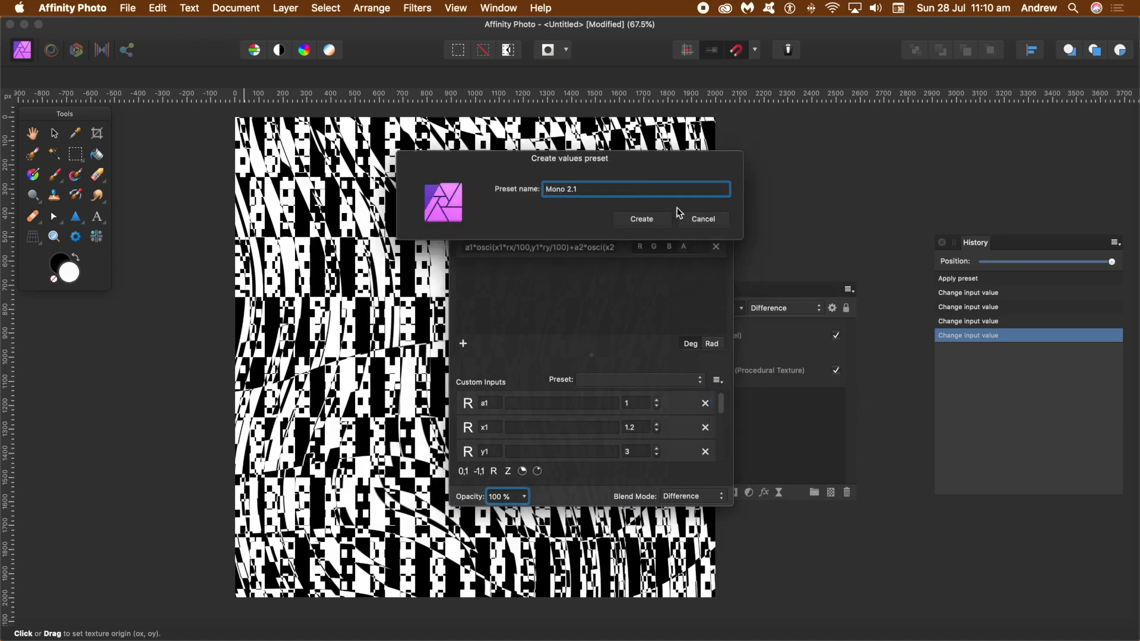
click(652, 219)
click(632, 382)
click(552, 297)
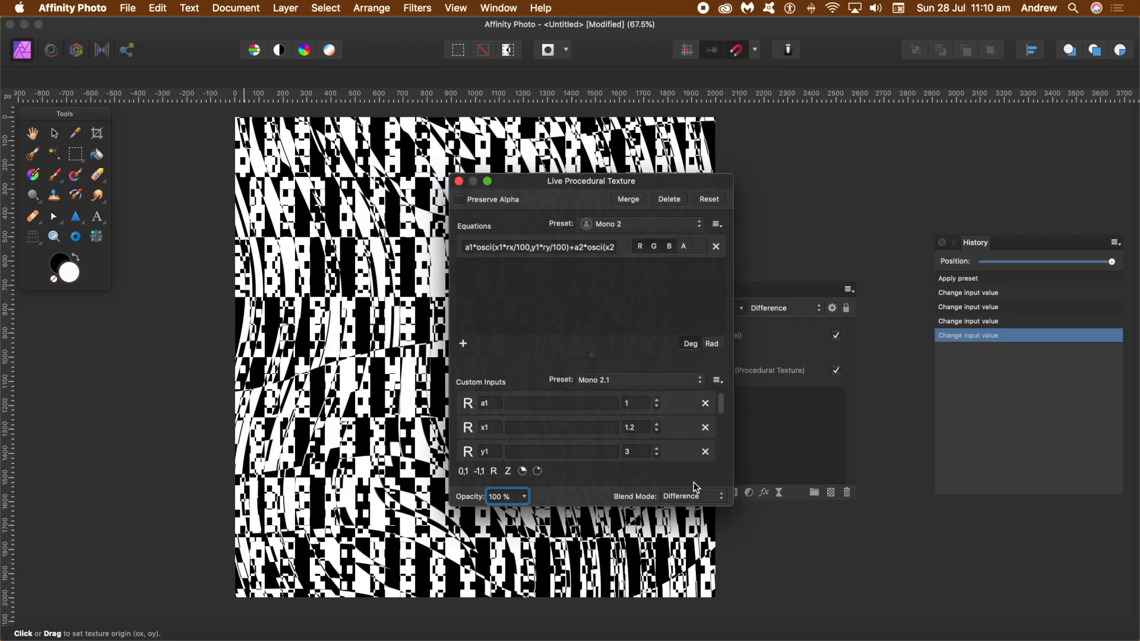
click(459, 181)
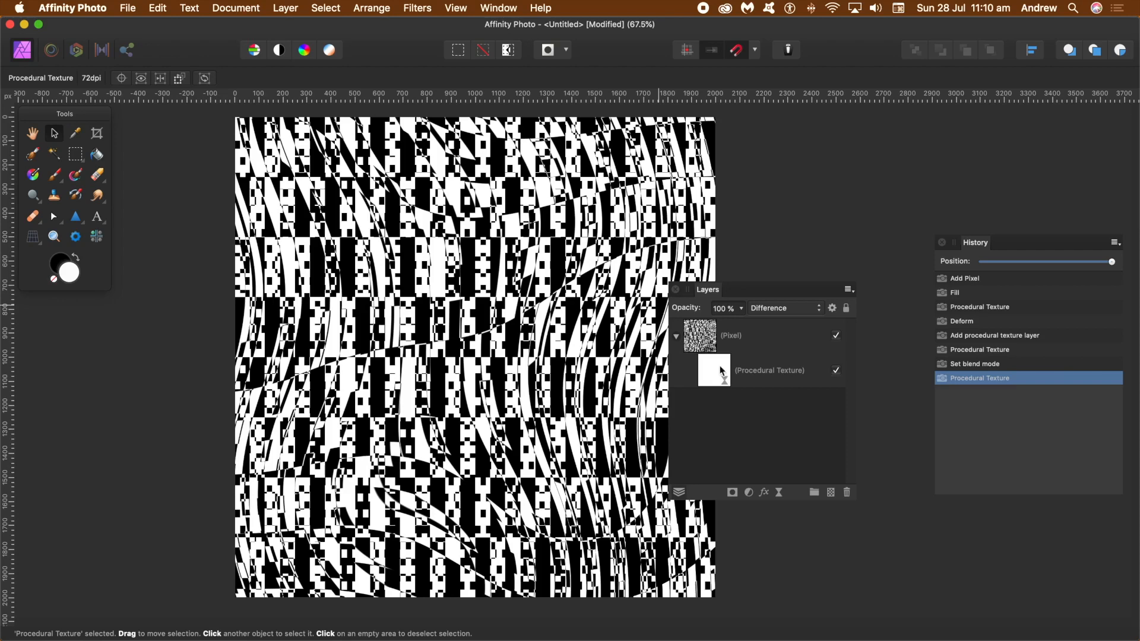
Step: Merge the visible layers into a new pixel layer, then hide the original pixel layer and its live procedural texture
click(737, 339)
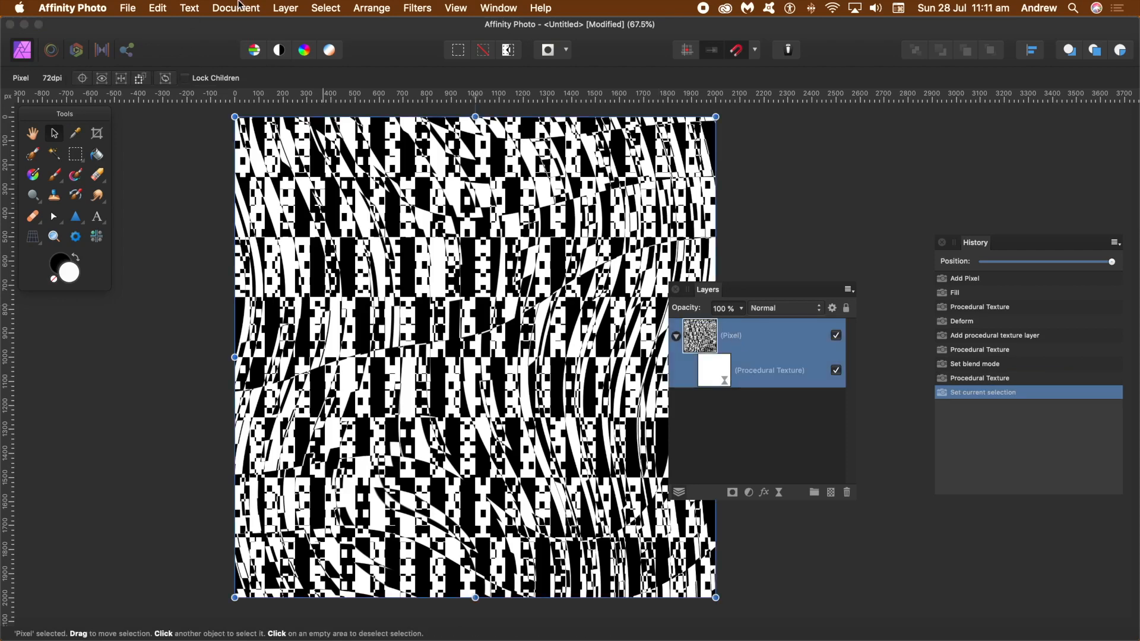
click(295, 8)
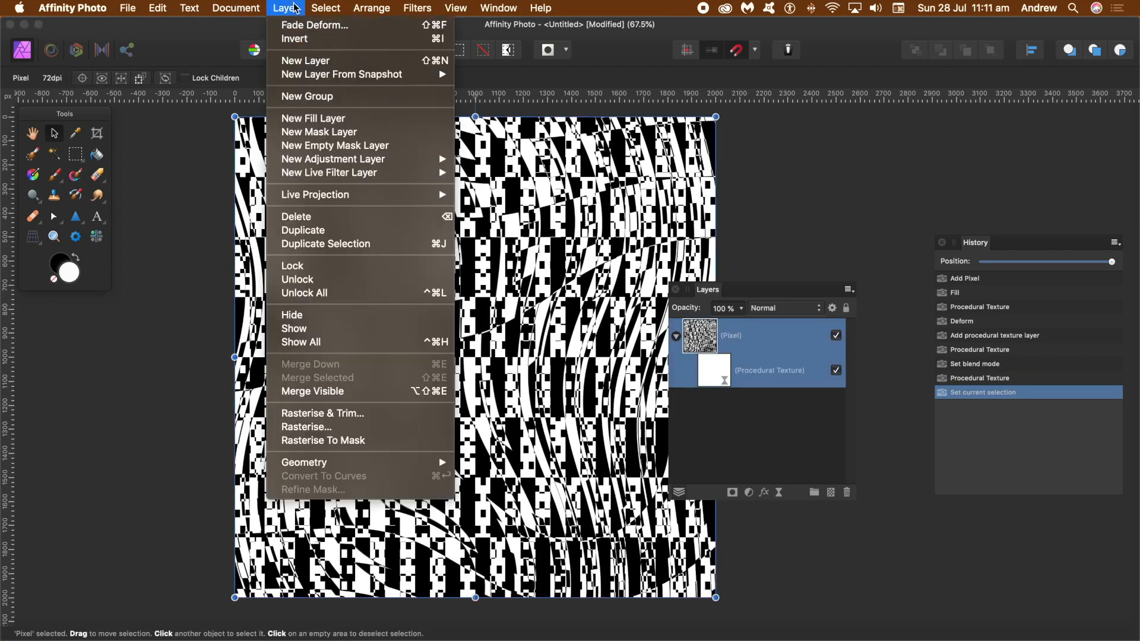
click(326, 392)
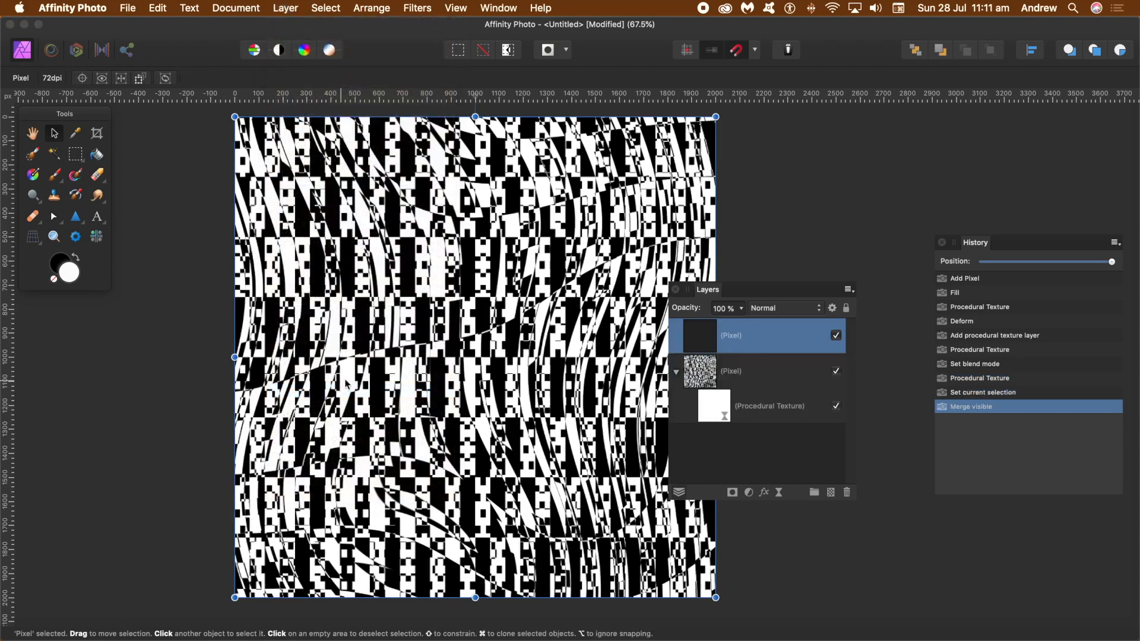
click(706, 338)
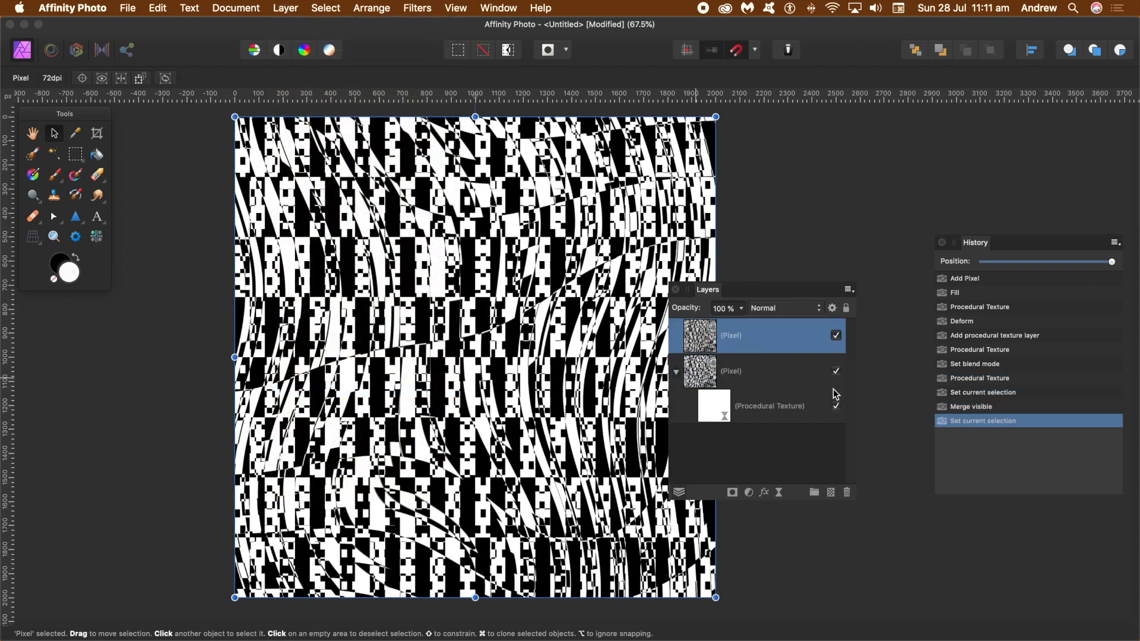
click(837, 371)
click(837, 406)
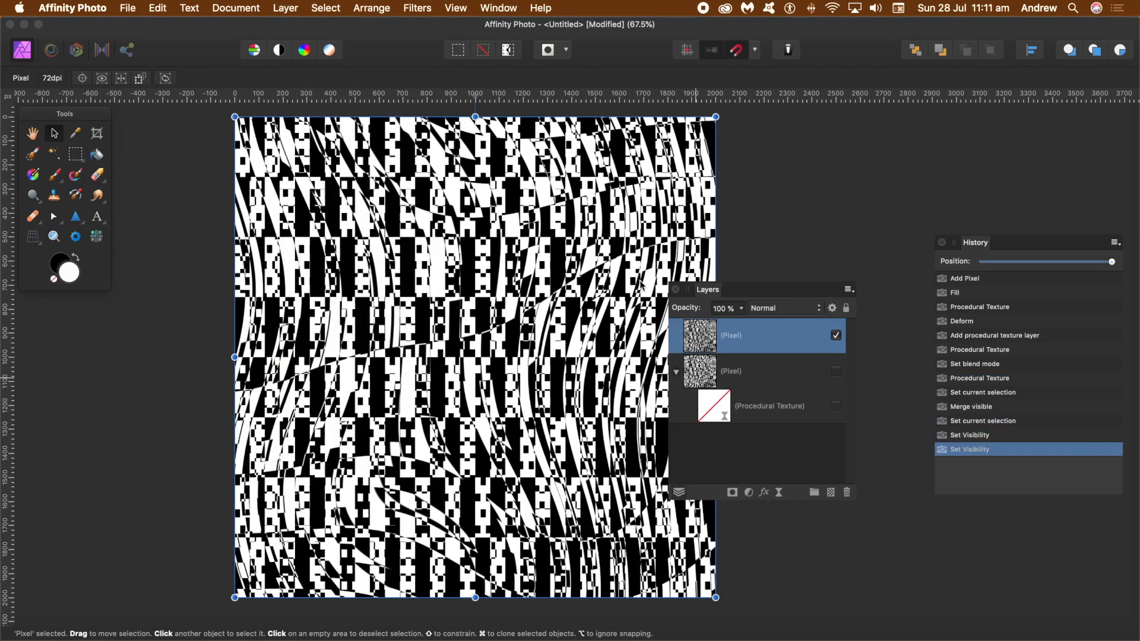
Step: Start a Deform filter on the merged pixel layer, add four handles across the image and pull the two lower ones toward the bottom-right corner
double_click(736, 335)
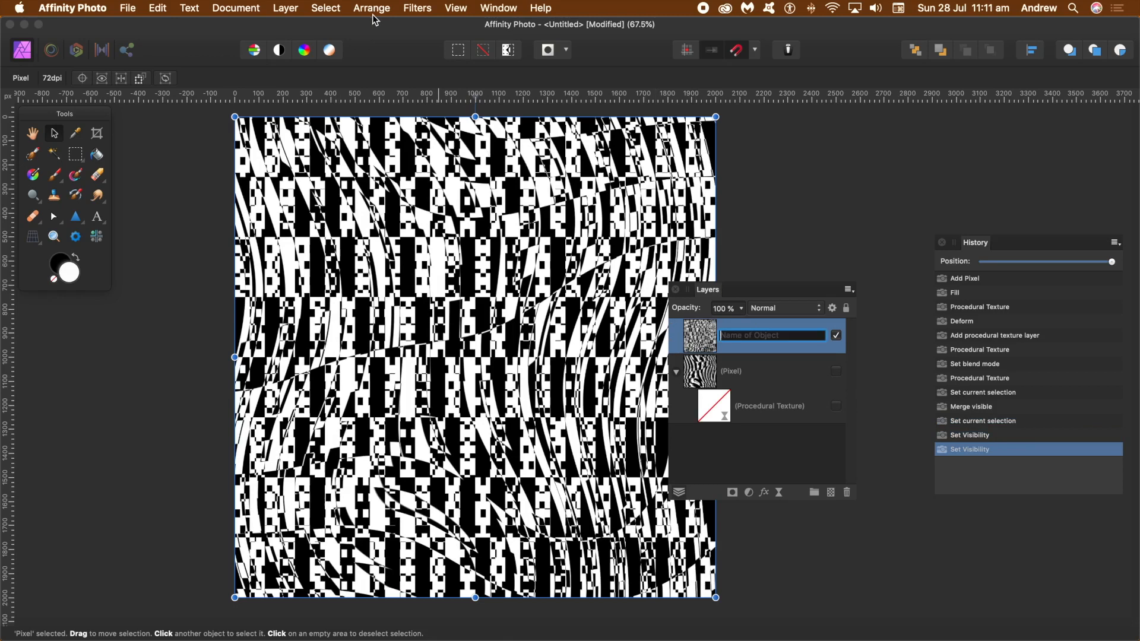
click(418, 8)
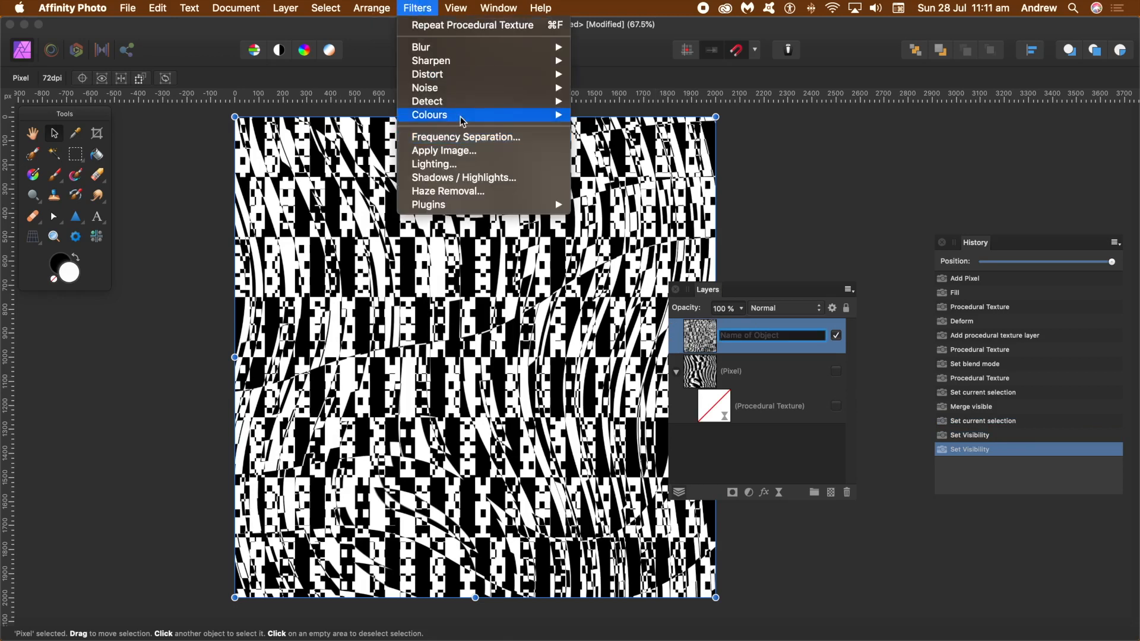
mouse_move(462, 120)
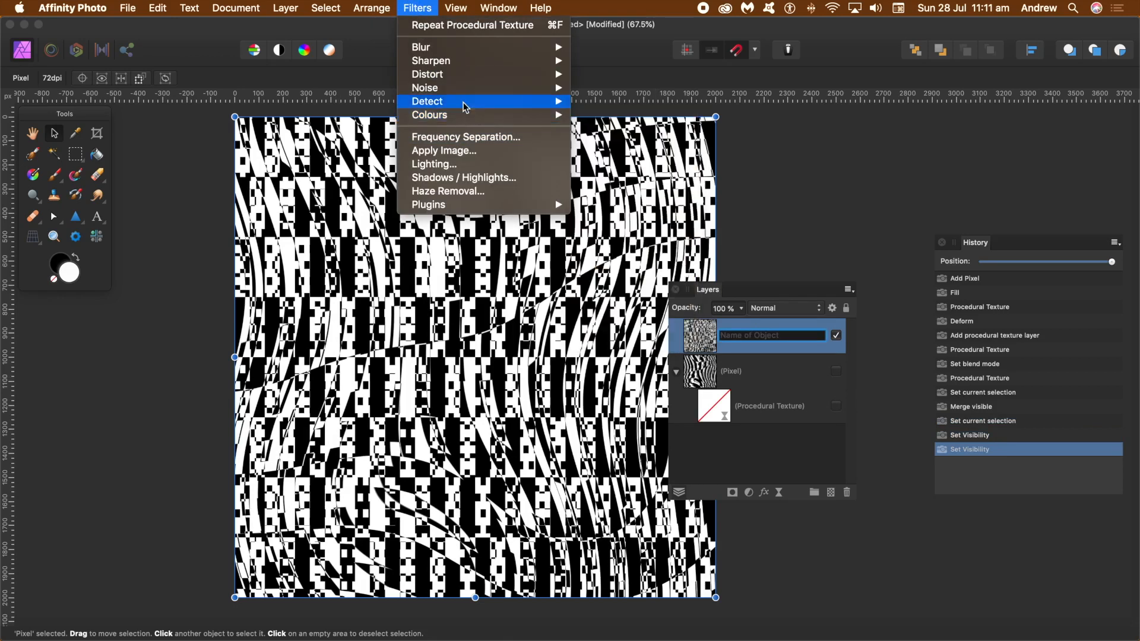
mouse_move(467, 76)
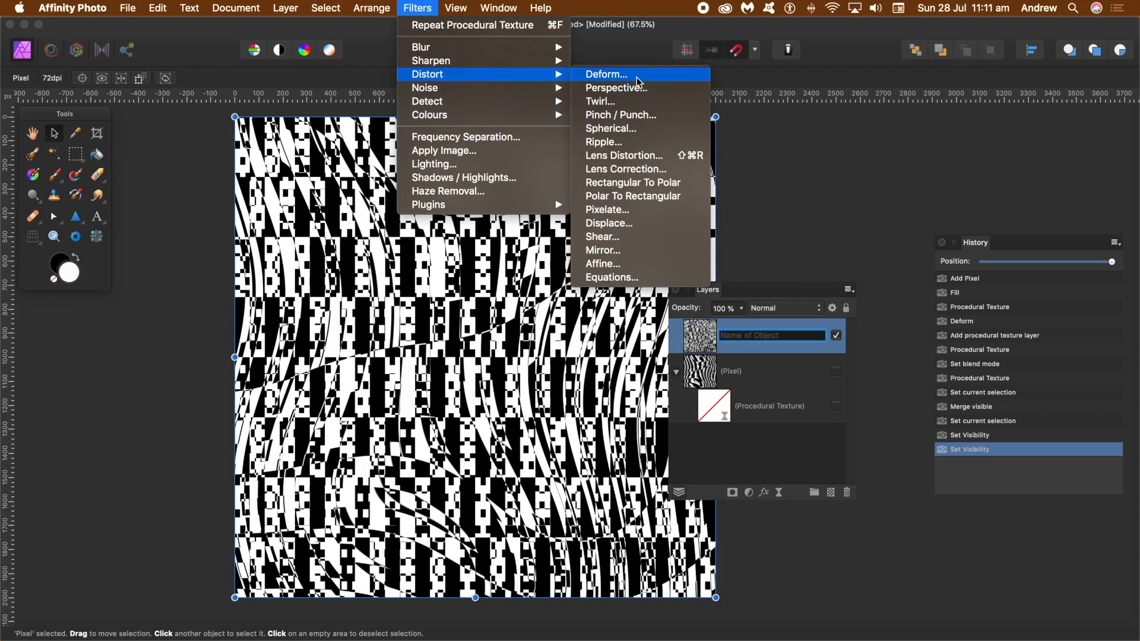
click(637, 81)
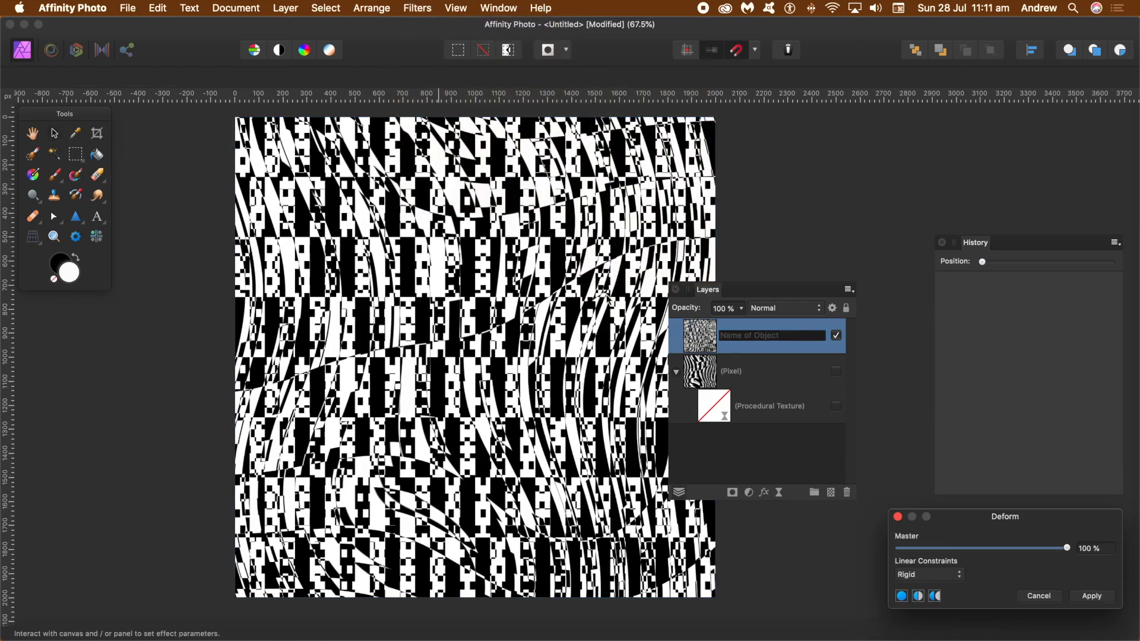
drag(980, 513, 564, 256)
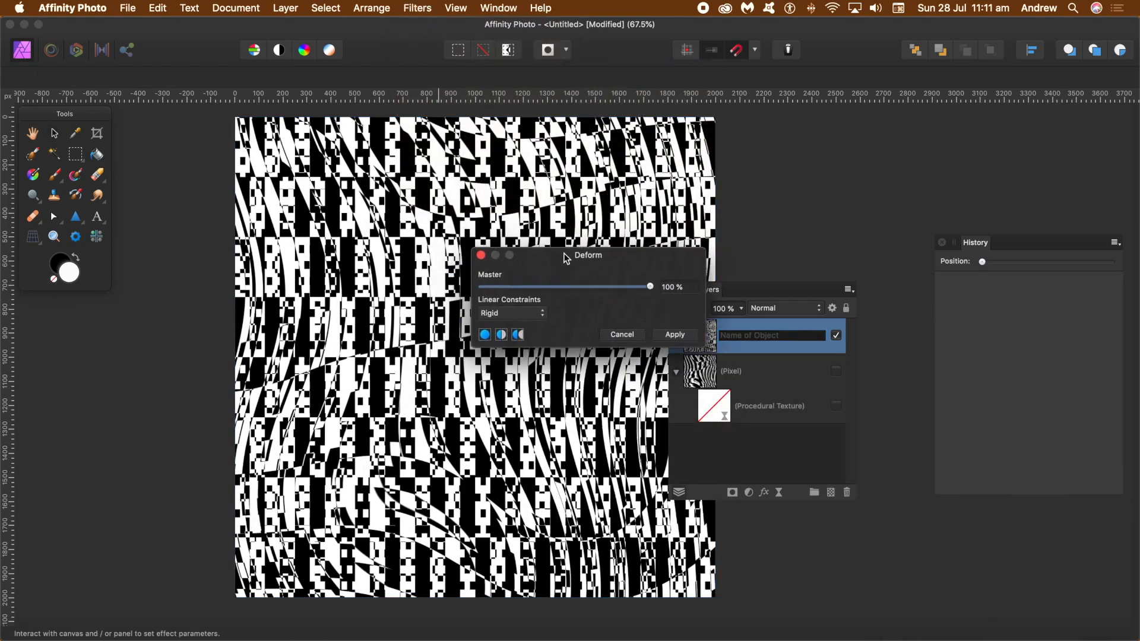
click(279, 279)
click(462, 433)
click(553, 193)
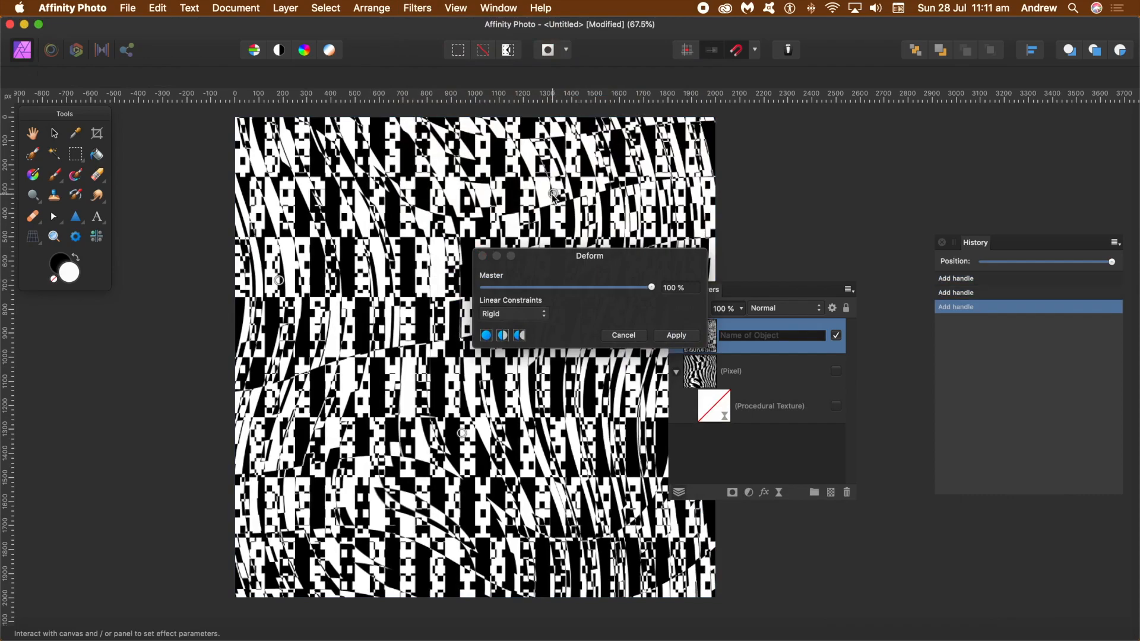
click(554, 464)
drag(561, 468, 762, 612)
drag(462, 434, 573, 573)
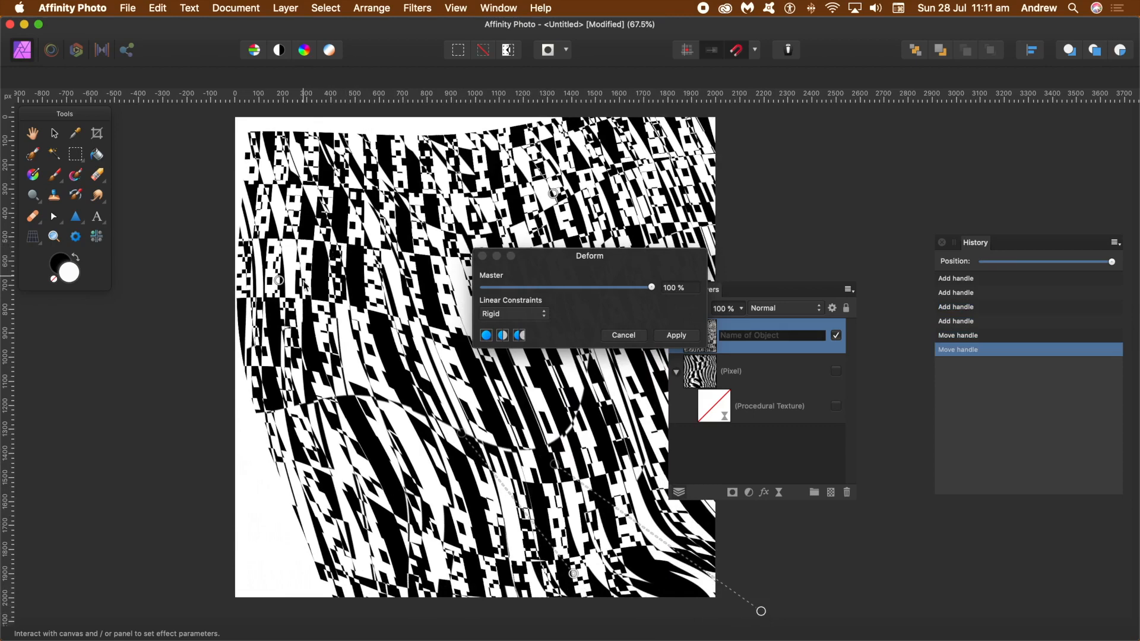
Step: Pull the left handle beyond the image's left edge, add two handles stretched toward the bottom-left and top-right corners, and apply the deformation
drag(280, 282, 189, 163)
click(411, 389)
drag(411, 389, 259, 580)
click(638, 162)
drag(637, 163, 722, 106)
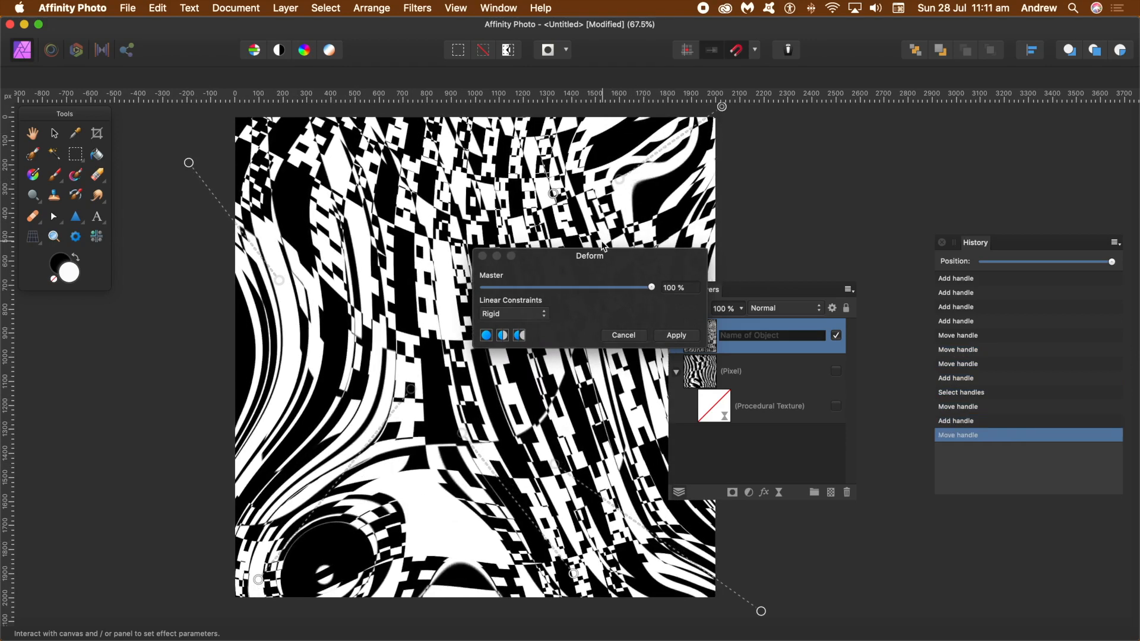
click(675, 337)
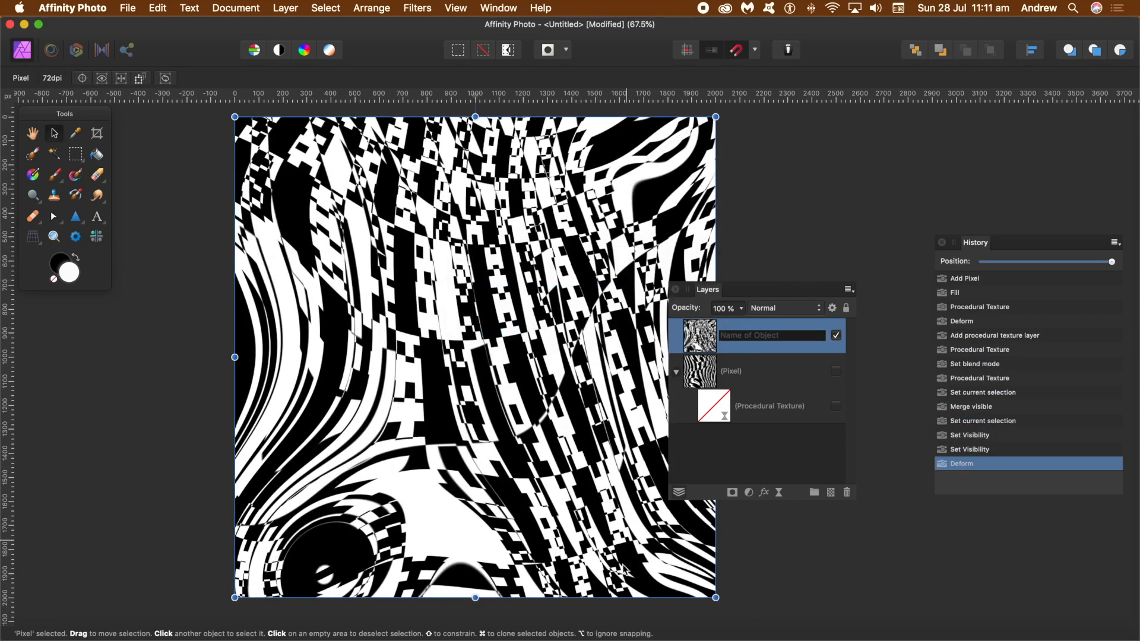